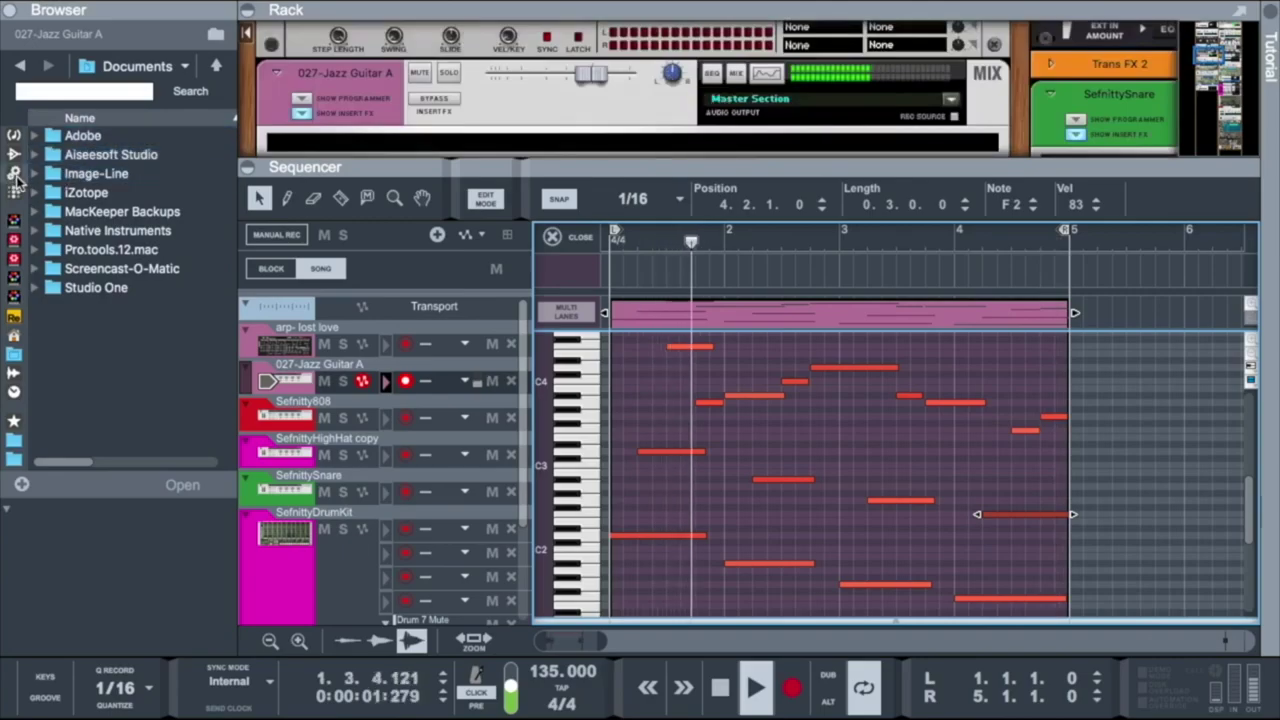
# Quantize the notes in the 027-Jazz Guitar A clip.
pyautogui.moveTo(46, 172); pyautogui.dragTo(200, 172)
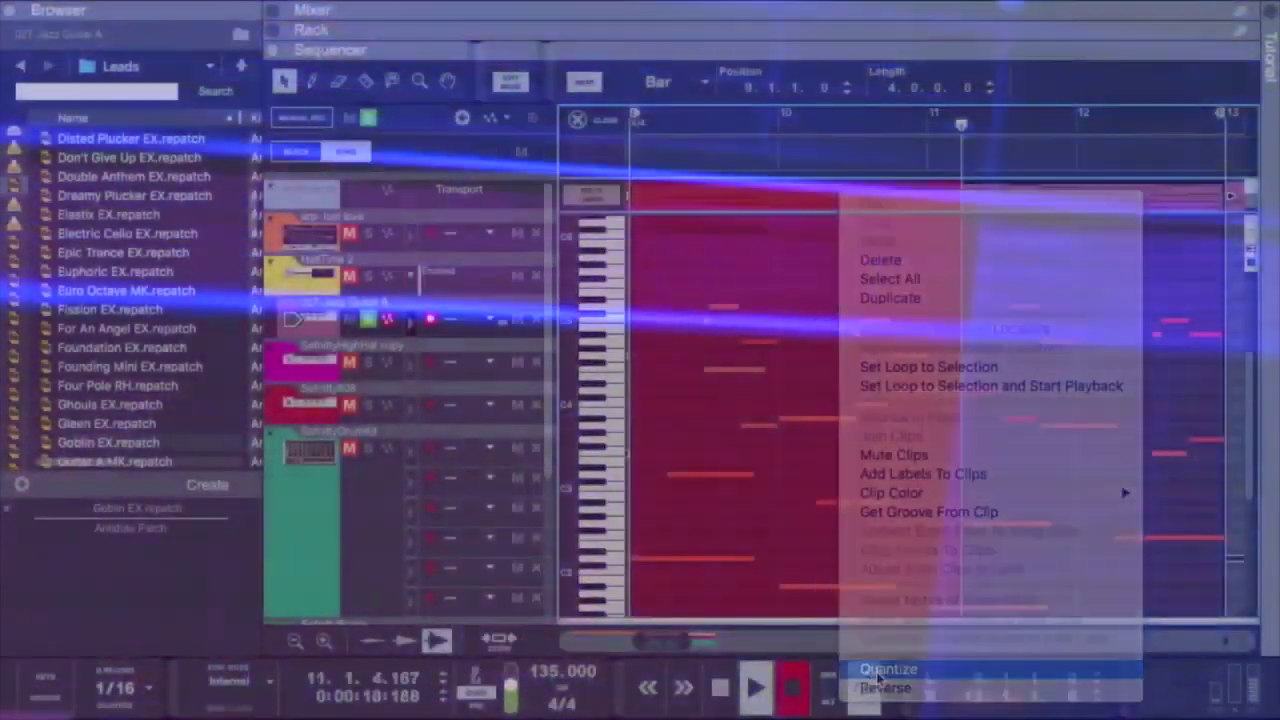
pyautogui.click(880, 672)
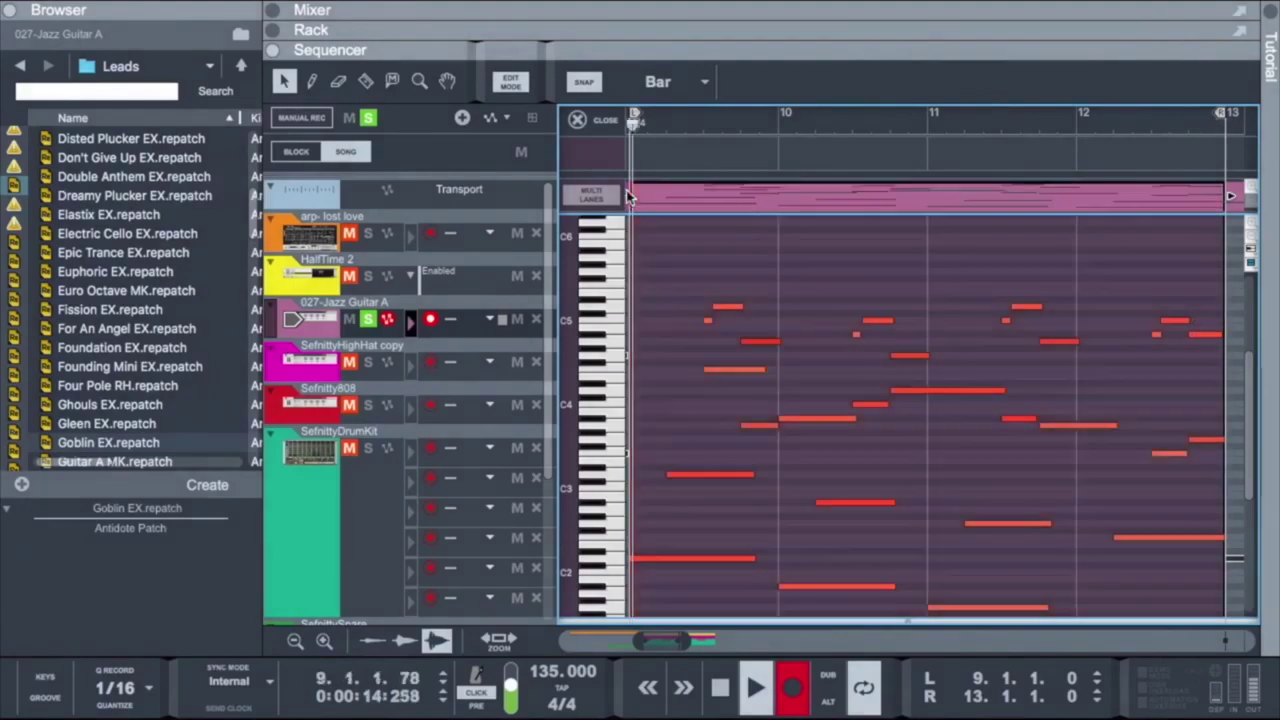
# Bring up the rack and examine the HalfTime device above the MClass Equalizer on the Jazz Guitar track.
pyautogui.click(634, 32)
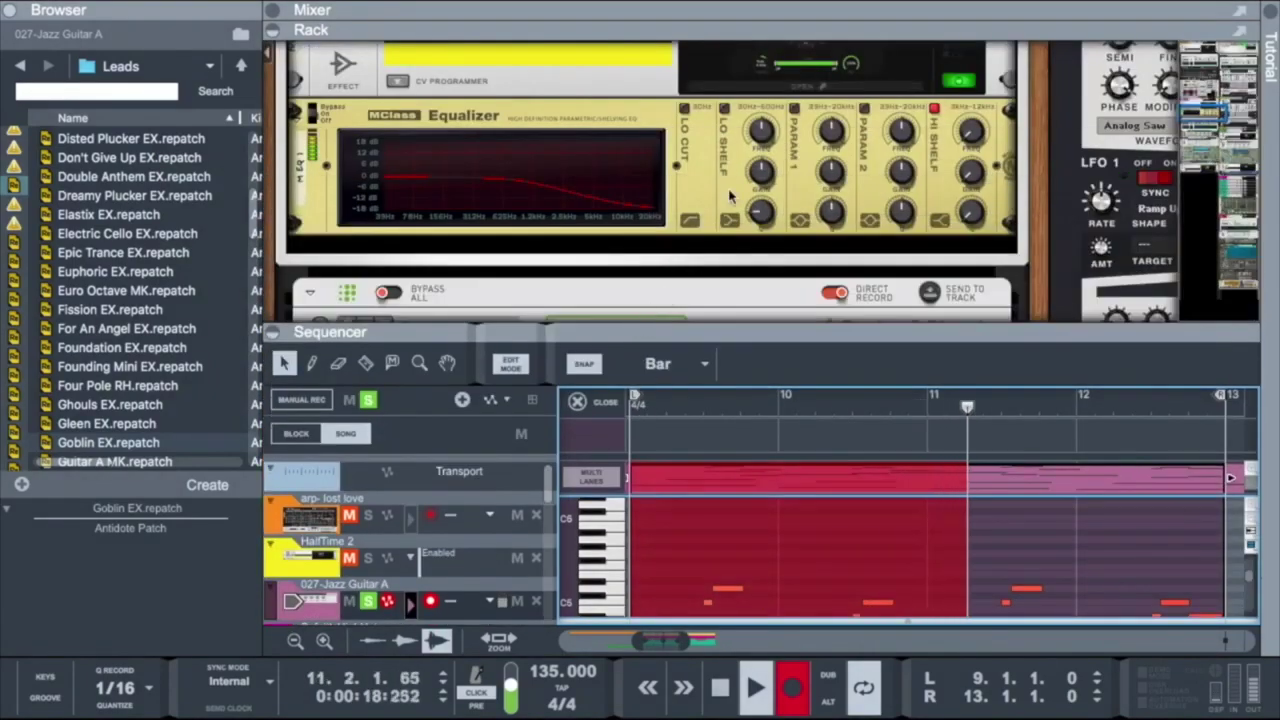
pyautogui.scroll(3, 790, 145)
pyautogui.doubleClick(790, 145)
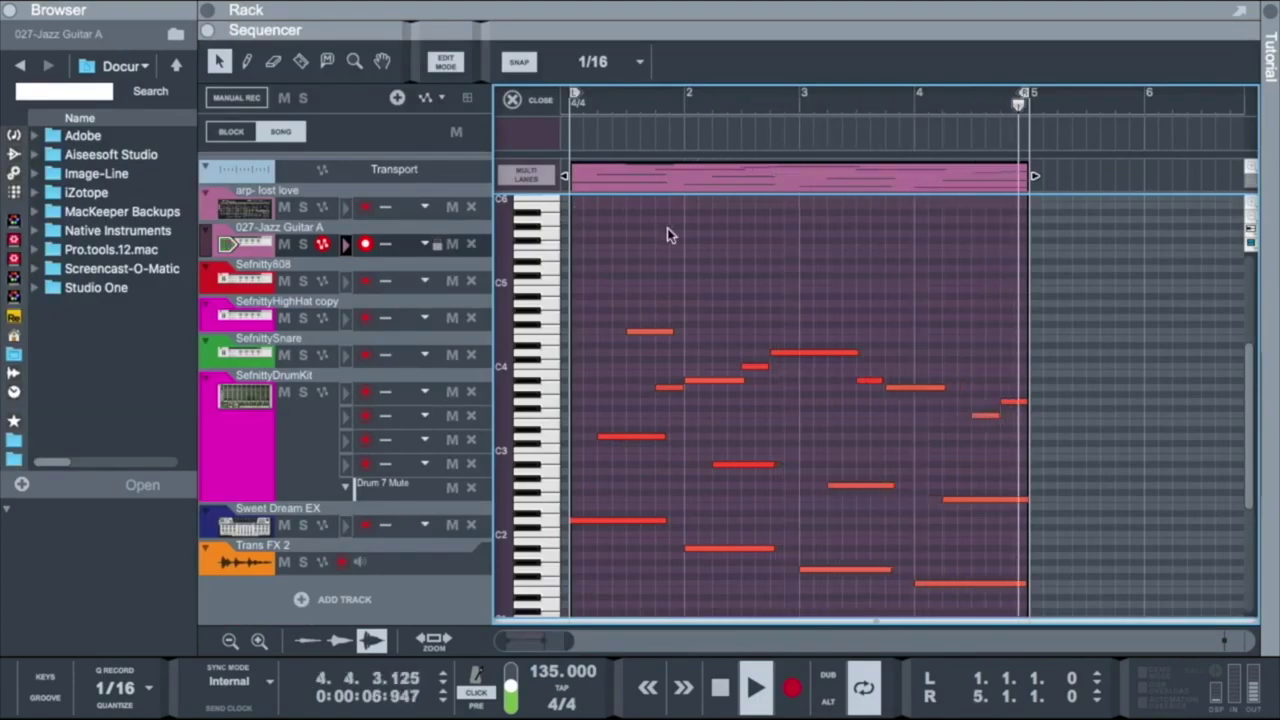
# Insert the Cableguys HalfTime effect on the 027-Jazz Guitar A channel and open its interface.
pyautogui.moveTo(613, 29); pyautogui.dragTo(613, 216)
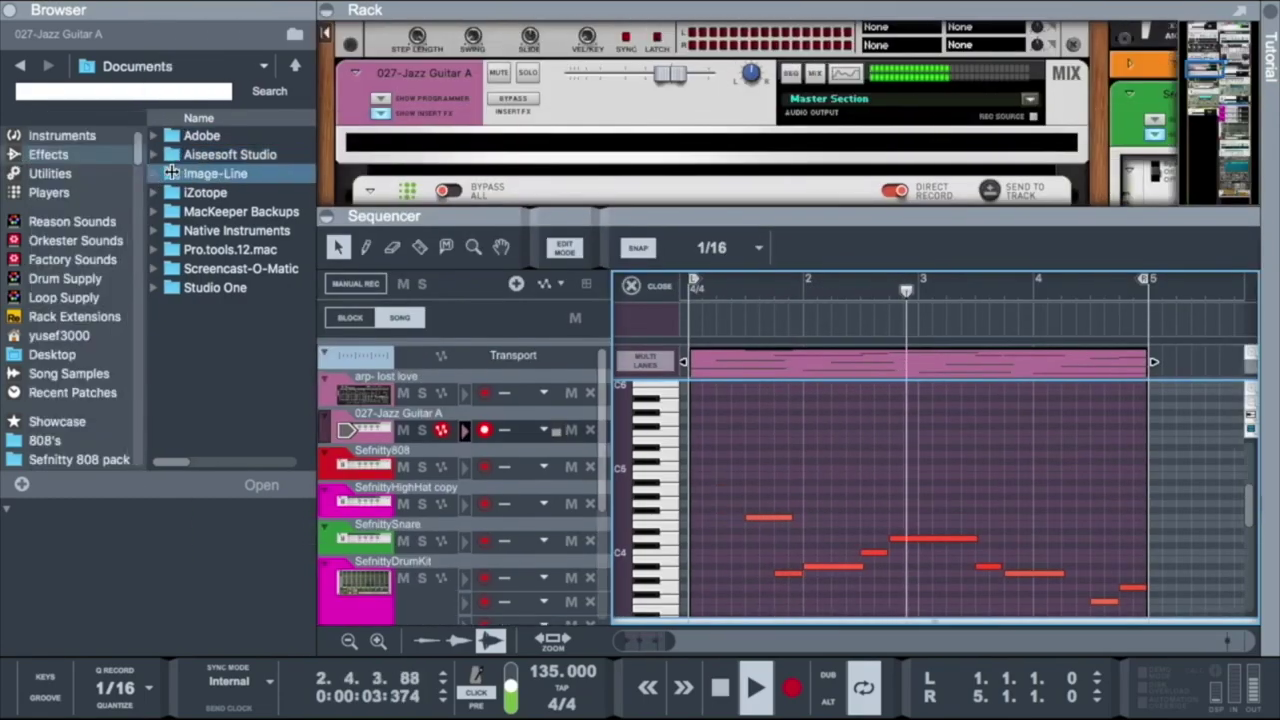
pyautogui.click(106, 158)
pyautogui.scroll(-10, 282, 336)
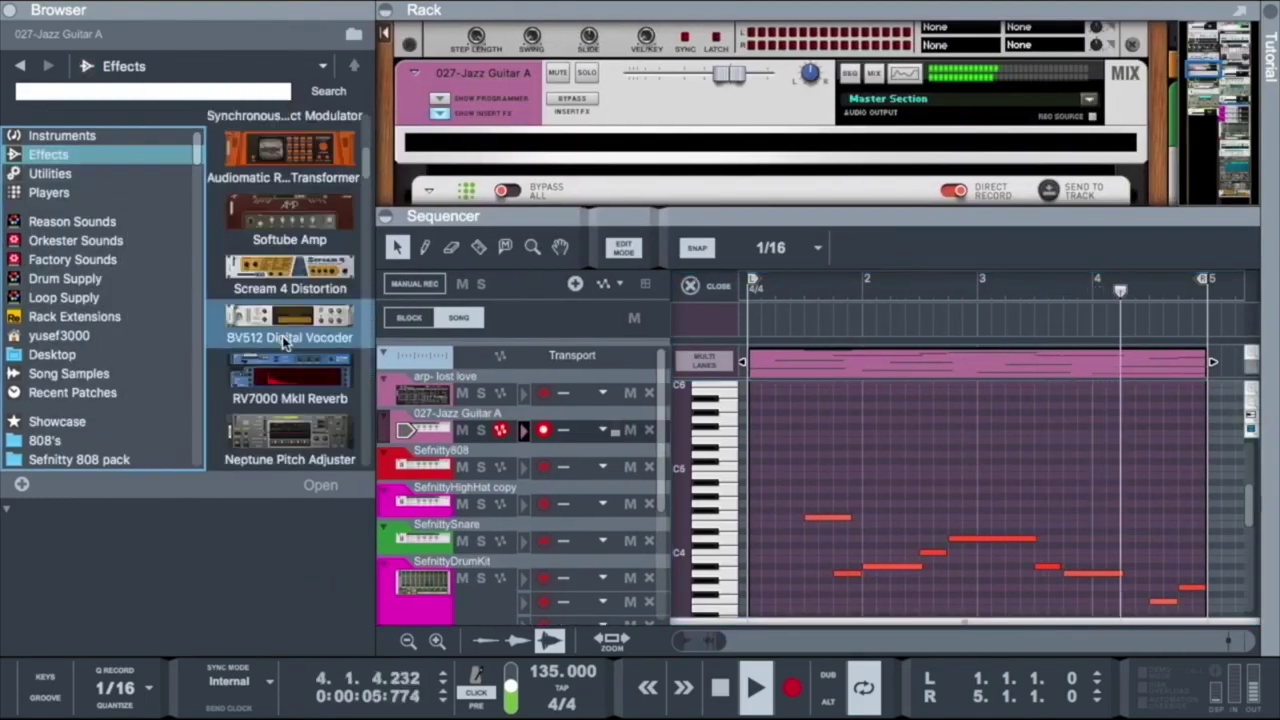
pyautogui.scroll(-8, 282, 336)
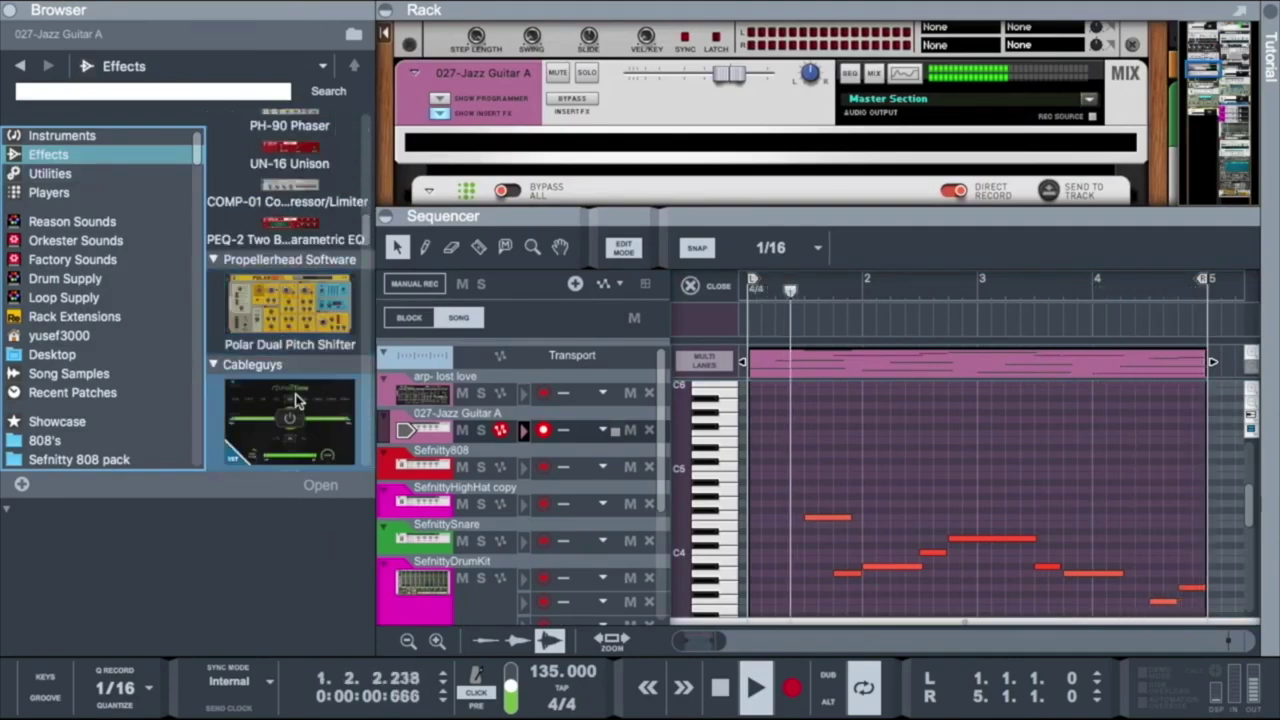
pyautogui.moveTo(297, 402); pyautogui.dragTo(843, 133)
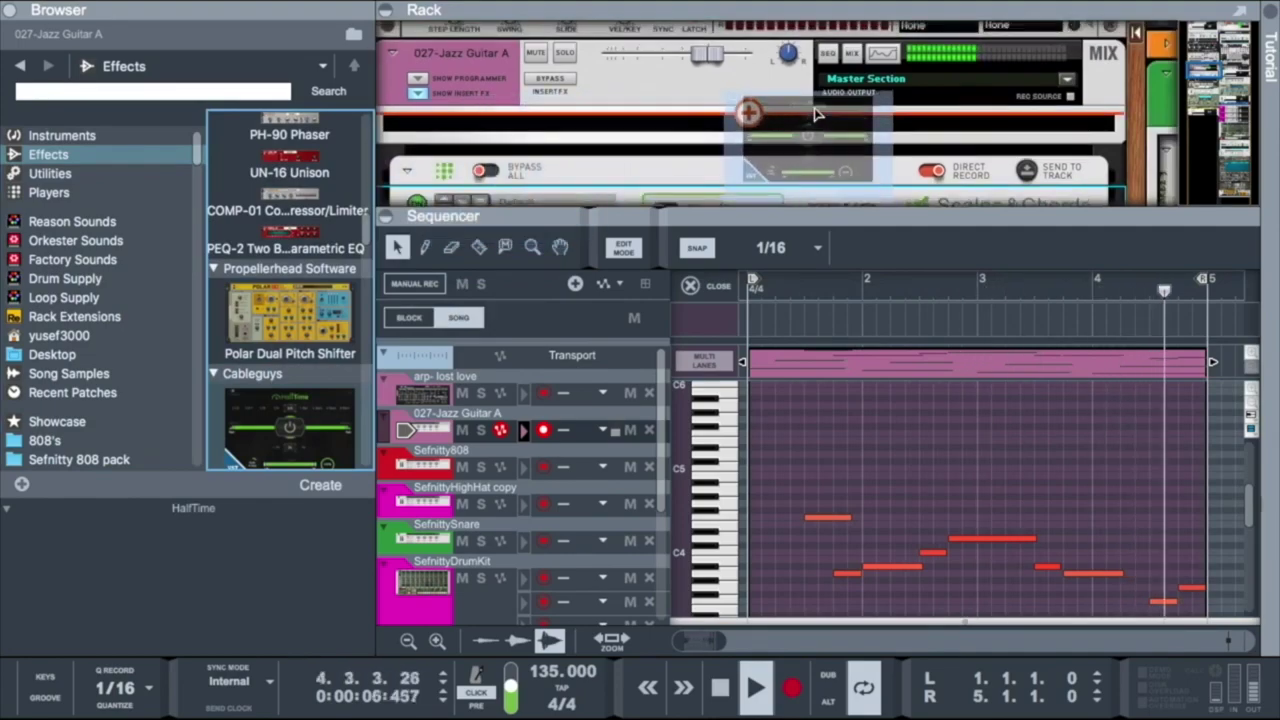
pyautogui.click(925, 152)
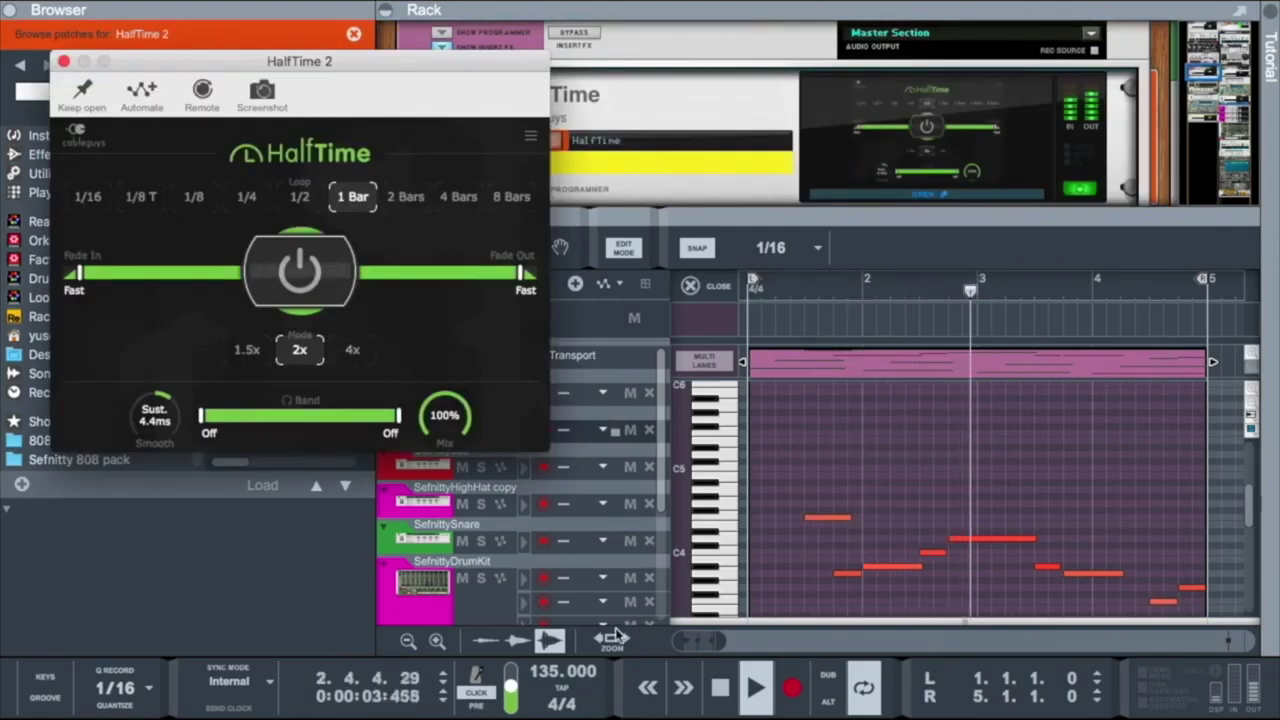
pyautogui.scroll(-3, 796, 413)
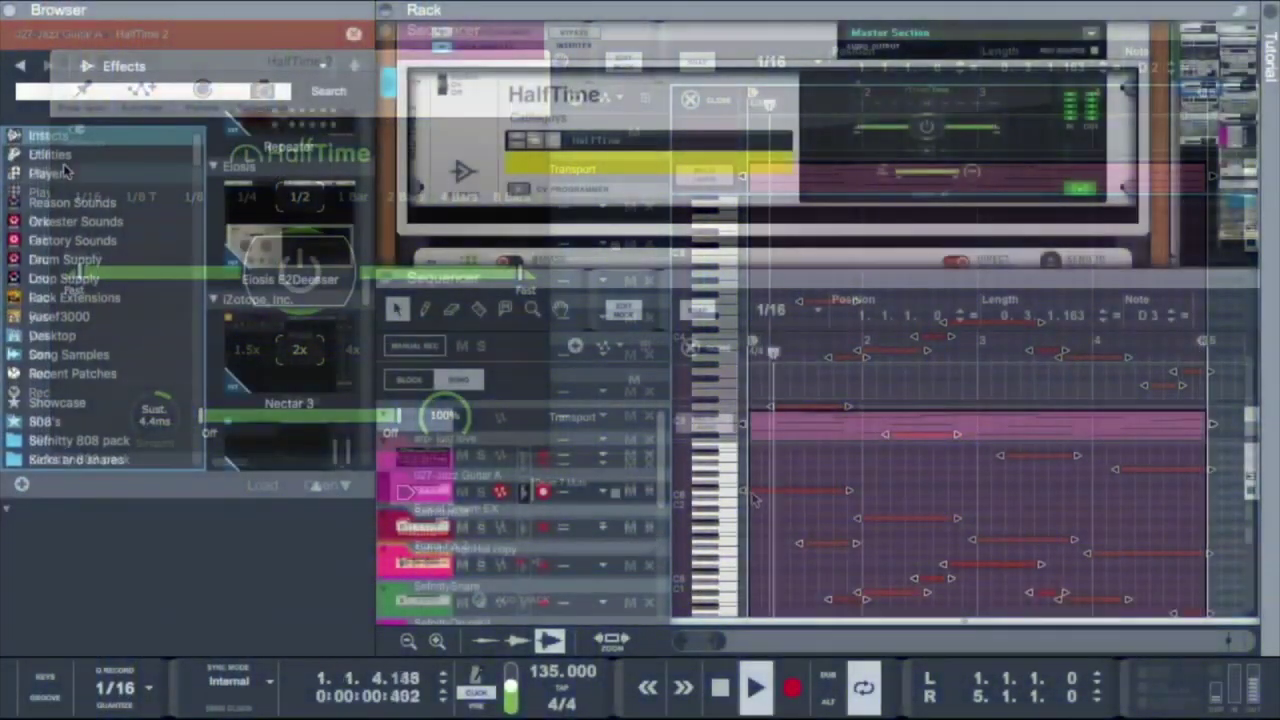
# Add an MClass Equalizer directly below HalfTime in the Jazz Guitar channel's insert effects.
pyautogui.click(50, 155)
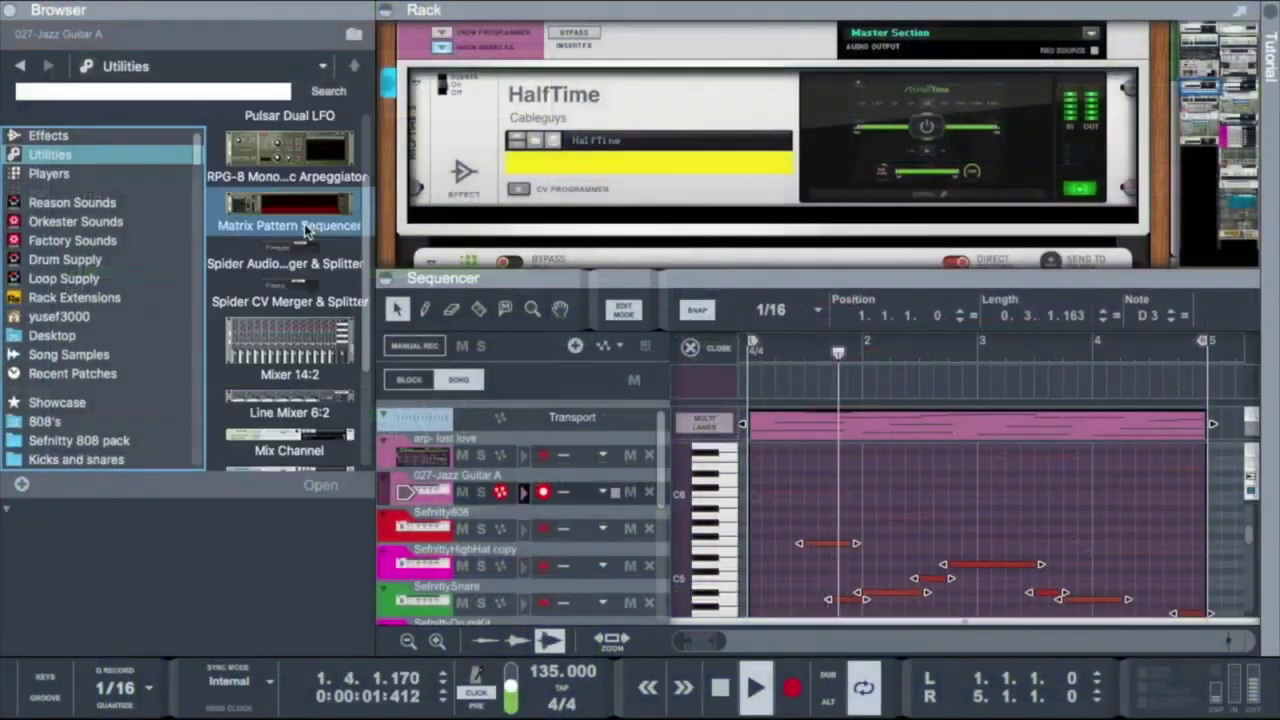
pyautogui.scroll(-5, 304, 224)
pyautogui.scroll(5, 304, 224)
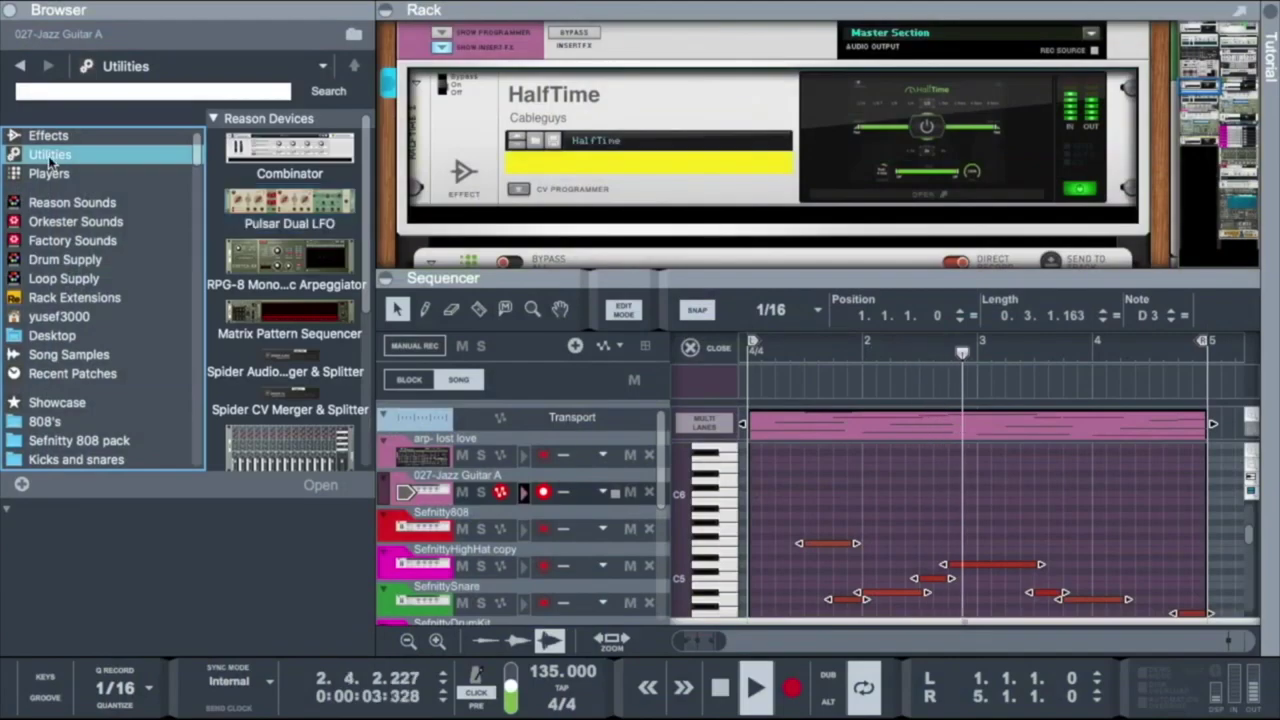
pyautogui.click(68, 137)
pyautogui.scroll(-10, 300, 250)
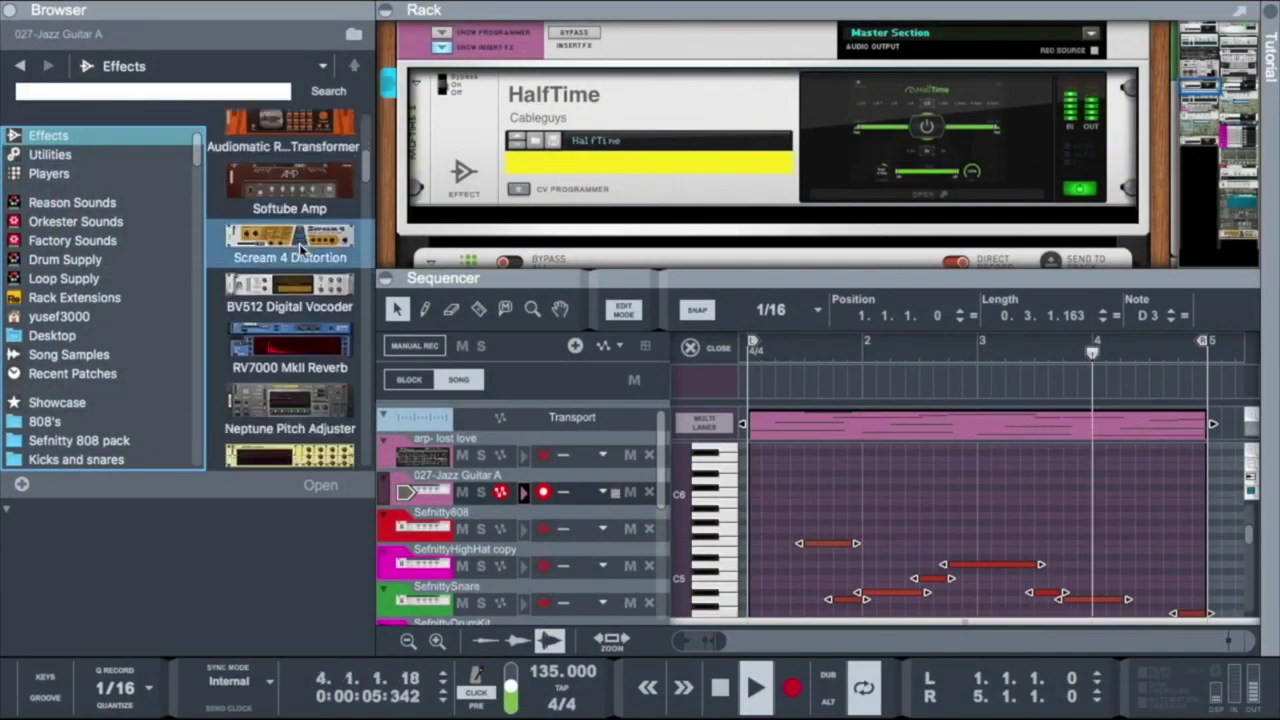
pyautogui.scroll(5, 300, 250)
pyautogui.moveTo(290, 185); pyautogui.dragTo(594, 207)
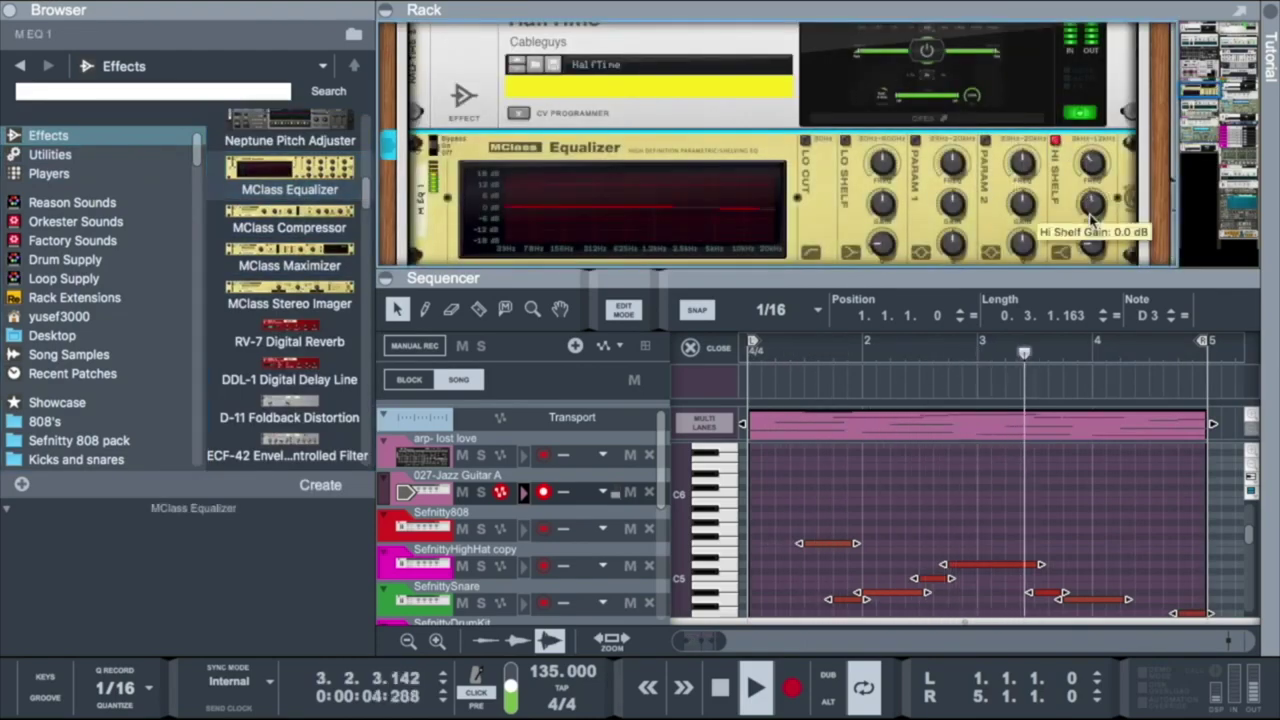
# Cut the guitar's highs with the equalizer's hi shelf, lowering its frequency and setting its gain to -13.7 dB.
pyautogui.moveTo(1090, 175); pyautogui.dragTo(1097, 374)
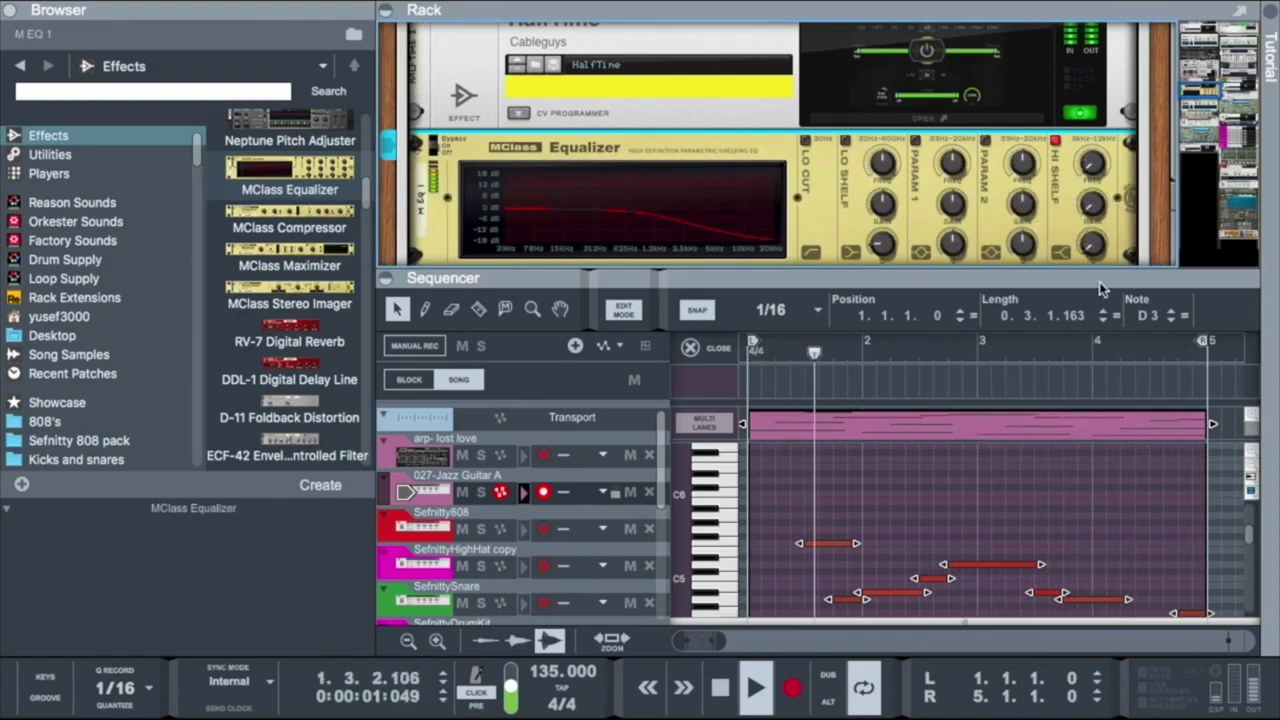
pyautogui.moveTo(1090, 222); pyautogui.dragTo(1080, 153)
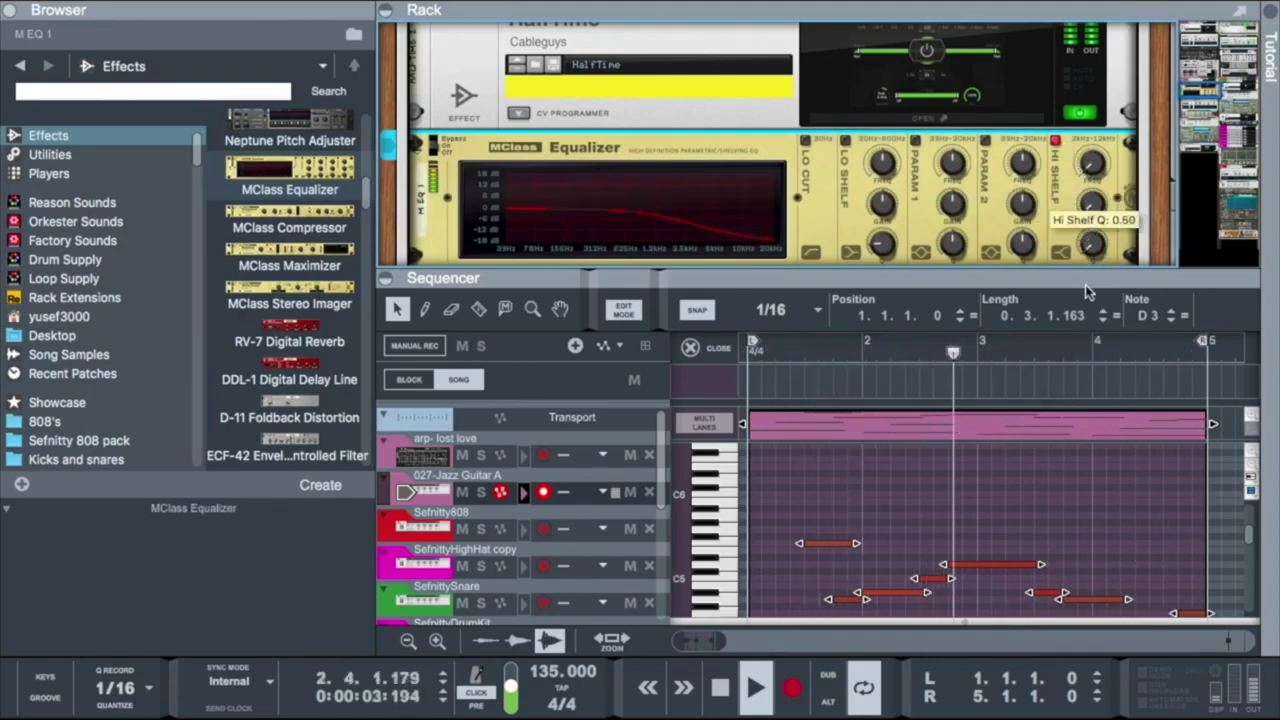
pyautogui.moveTo(1093, 203)
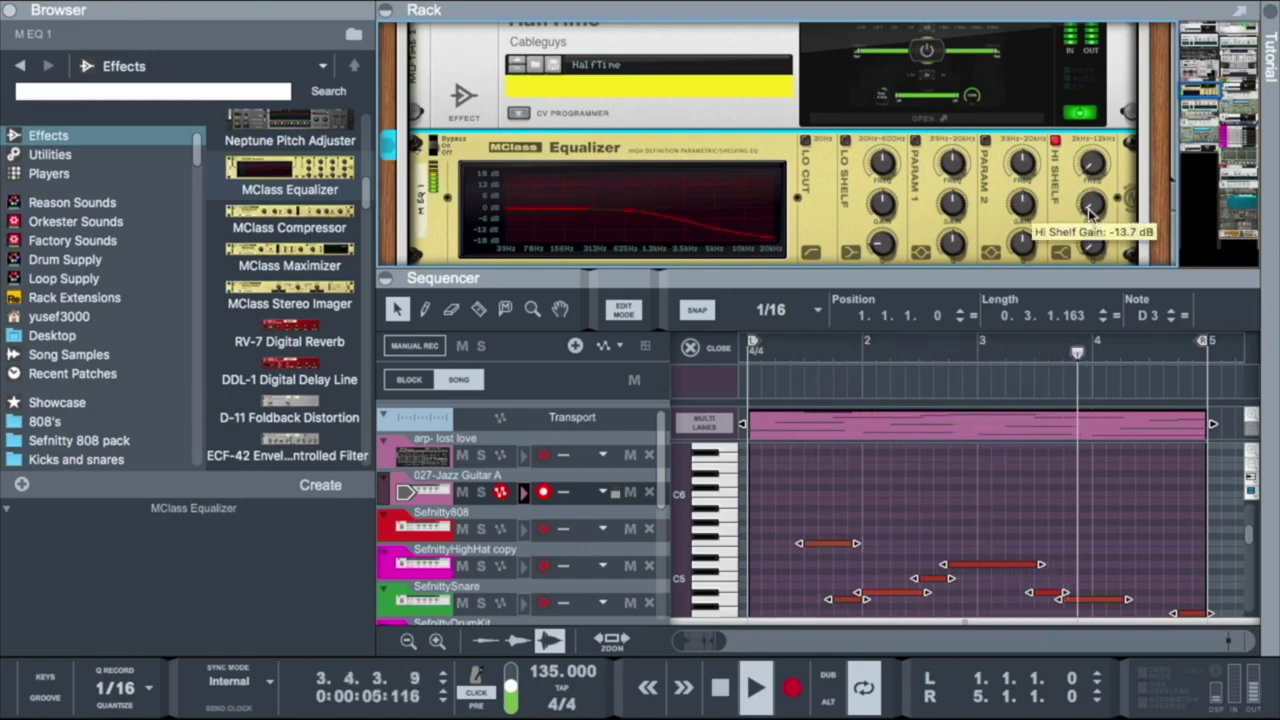
pyautogui.moveTo(1093, 167)
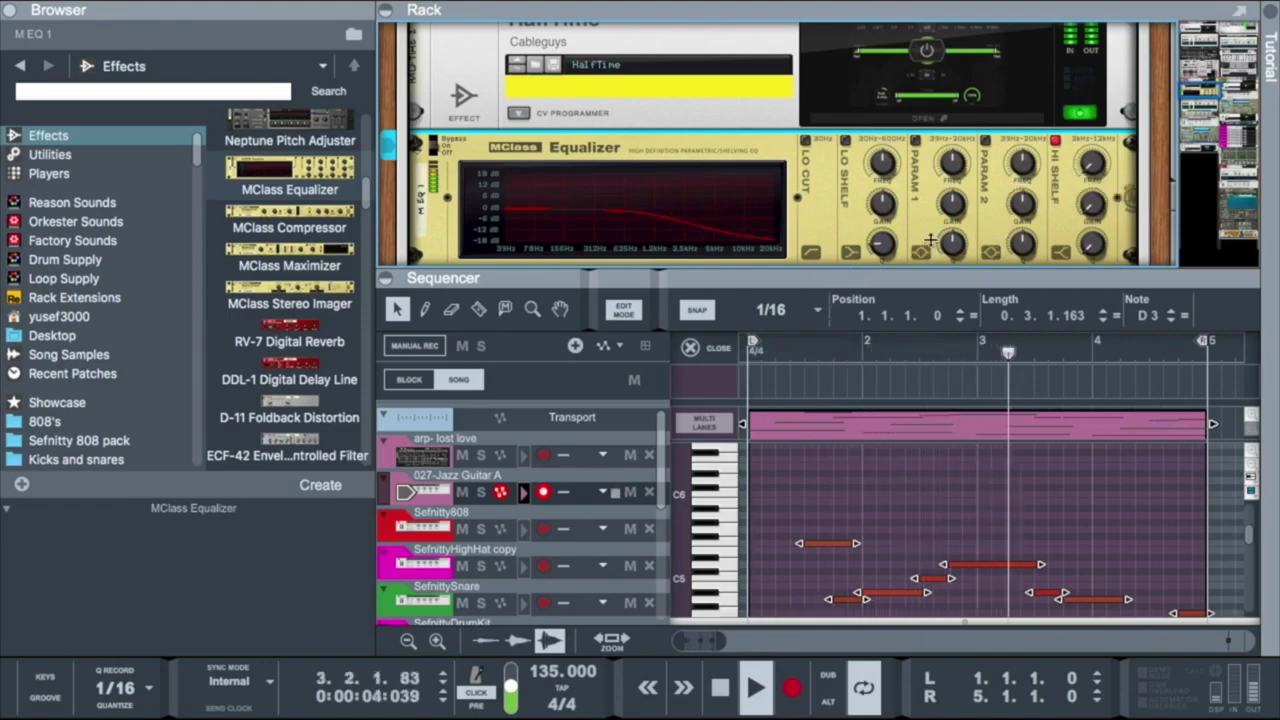
# Build a 1/32 hi-hat roll on G#2 at position 5.4 by copying notes, and add a C#3 note at 6.3.2.
pyautogui.press('F6')
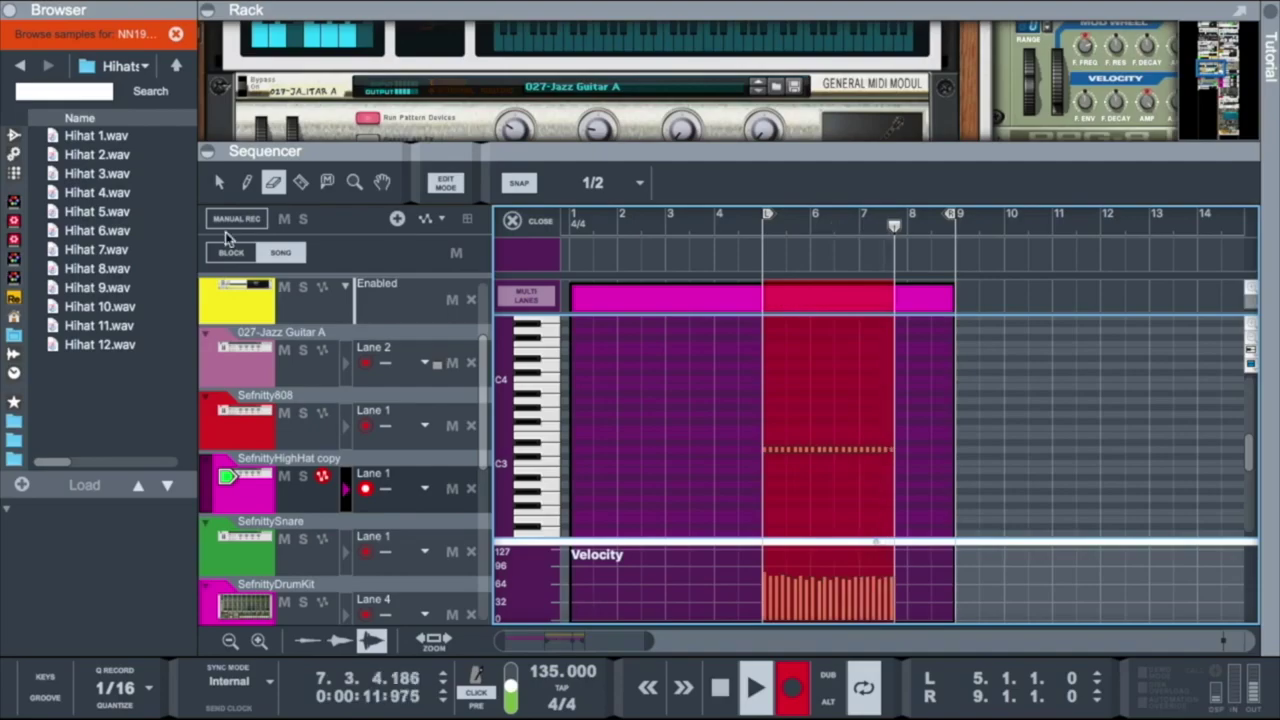
pyautogui.click(218, 186)
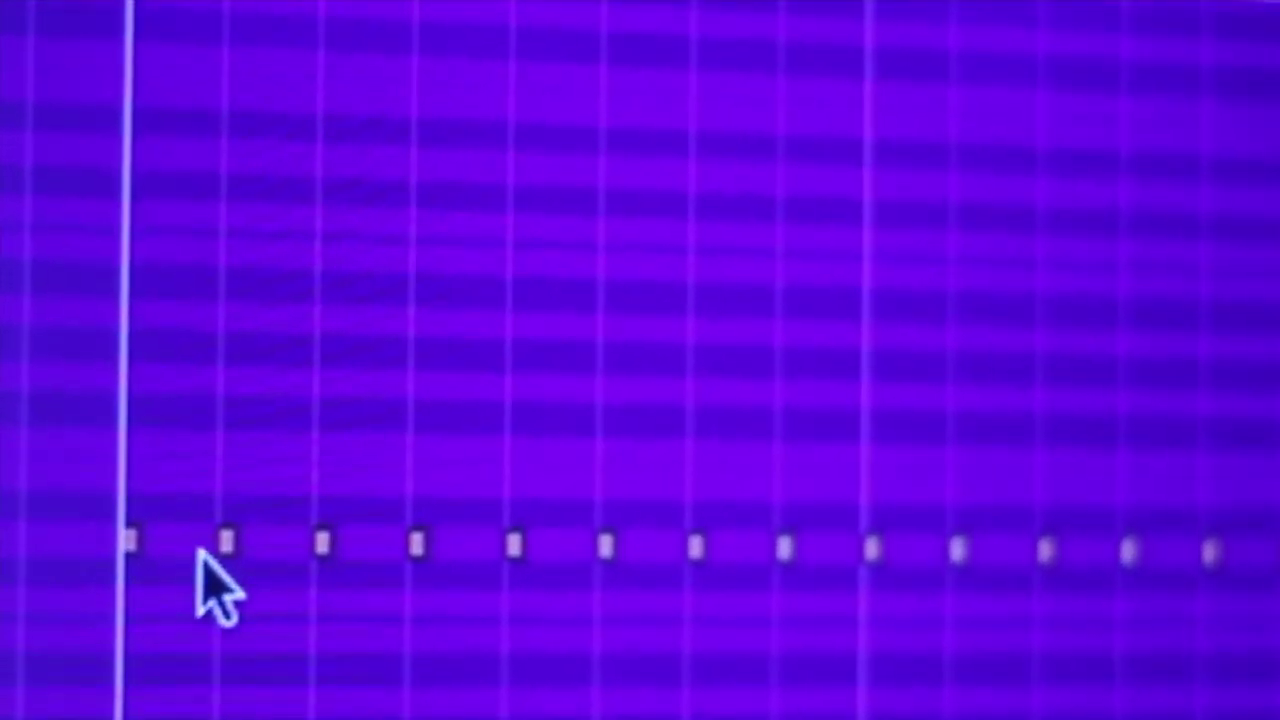
pyautogui.press('space')
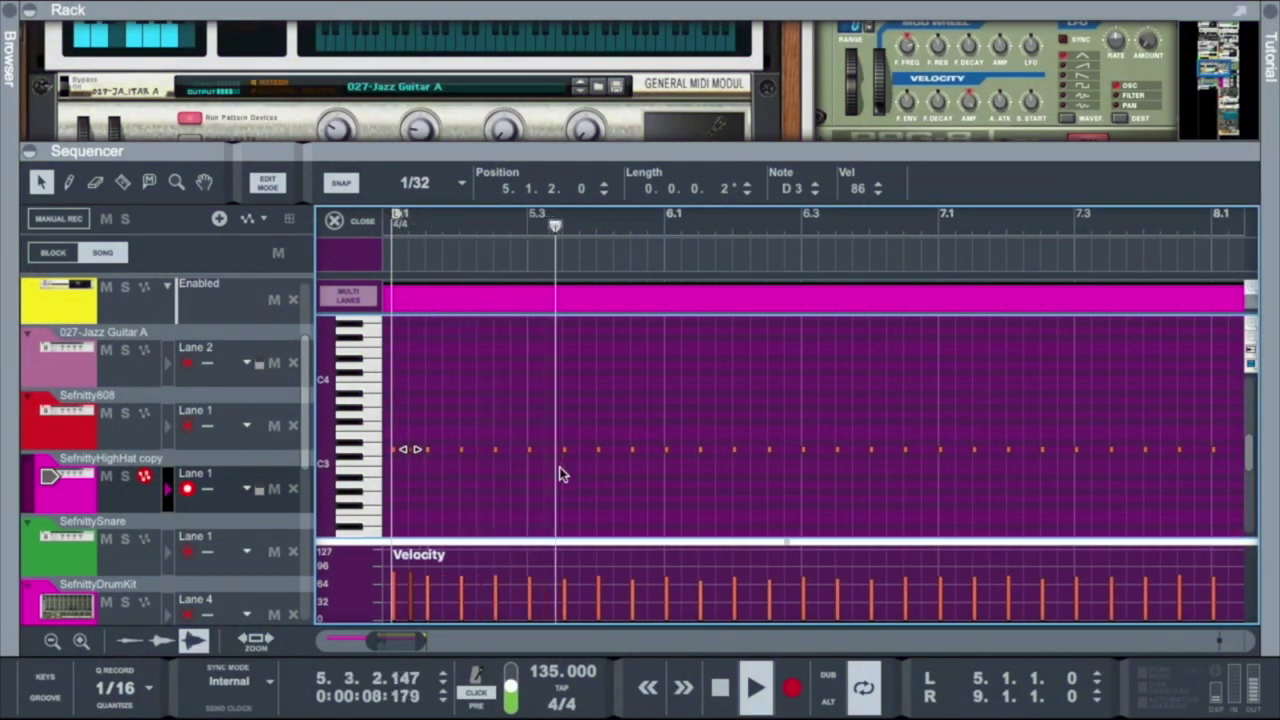
pyautogui.moveTo(598, 449); pyautogui.dragTo(598, 494)
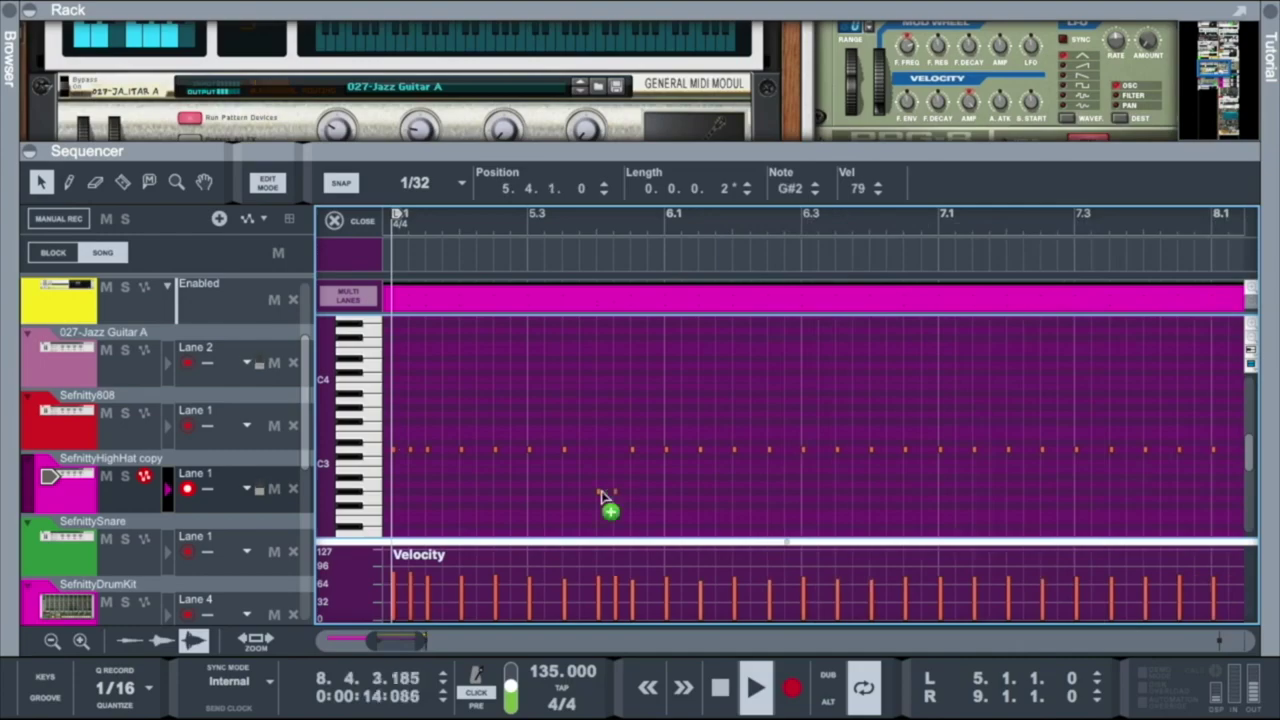
pyautogui.moveTo(598, 492); pyautogui.dragTo(625, 500)
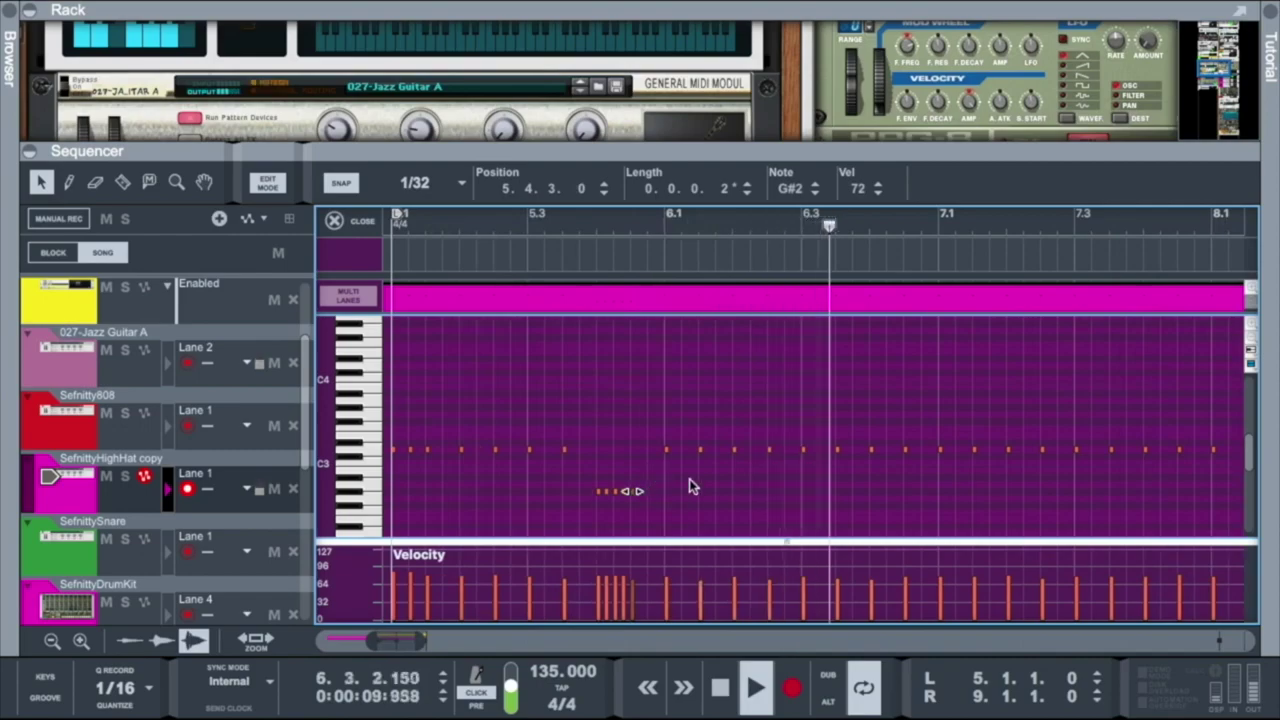
pyautogui.click(820, 460)
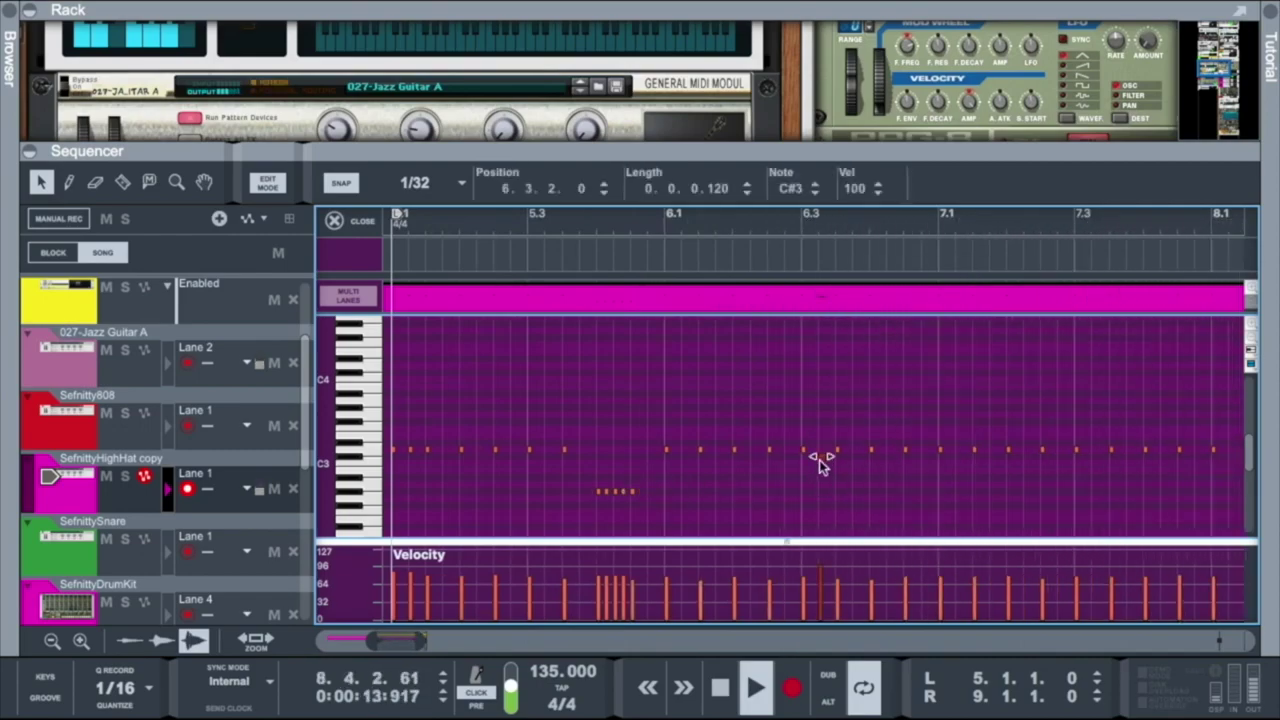
pyautogui.moveTo(822, 456)
pyautogui.mouseDown()
pyautogui.moveTo(804, 450)
pyautogui.moveTo(823, 460)
pyautogui.mouseUp()
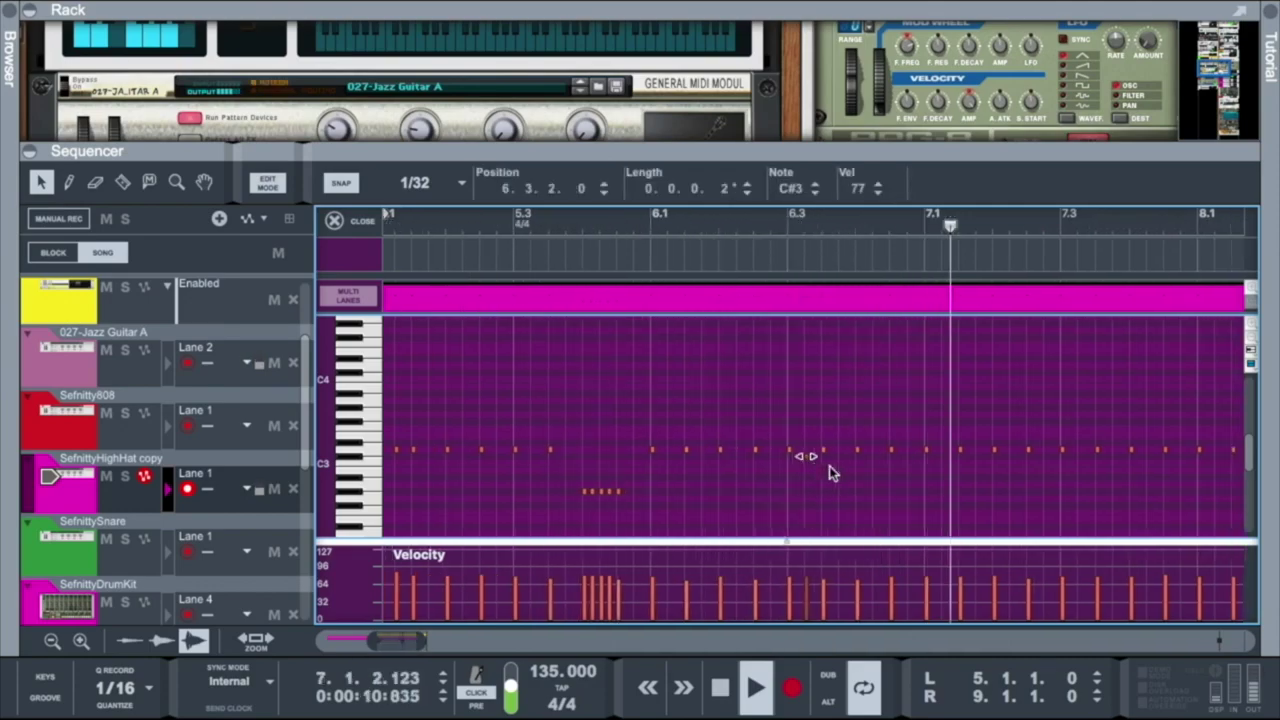
# Trim the hi-hat clip to bars 5 and 6, duplicate it at bar 7, and close the clip editor.
pyautogui.hscroll(-5, 570, 525)
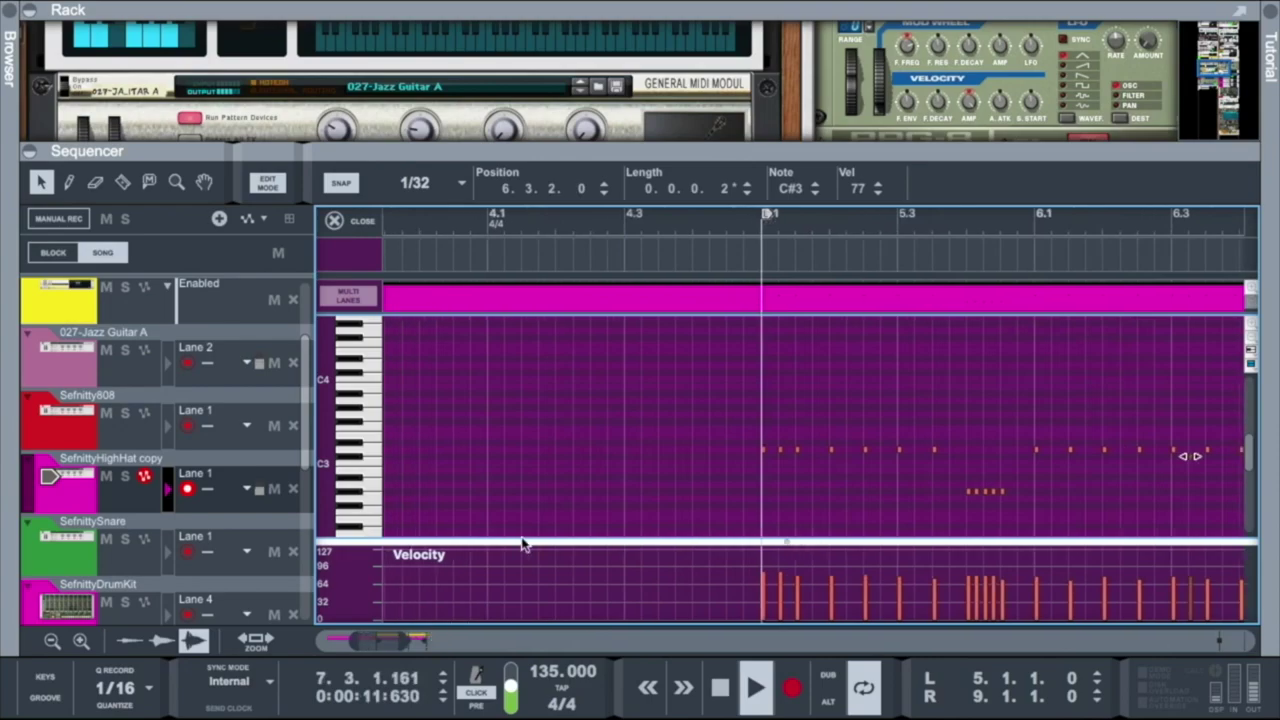
pyautogui.hscroll(4, 591, 455)
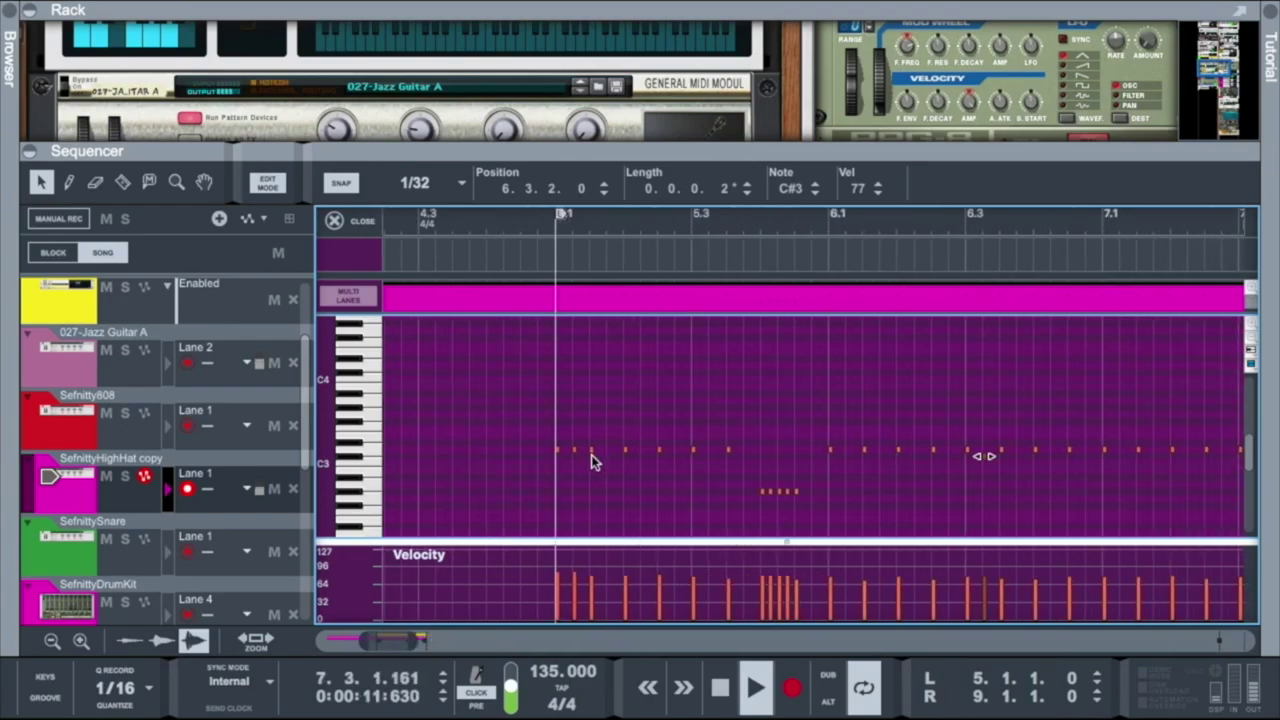
pyautogui.moveTo(425, 640); pyautogui.dragTo(468, 638)
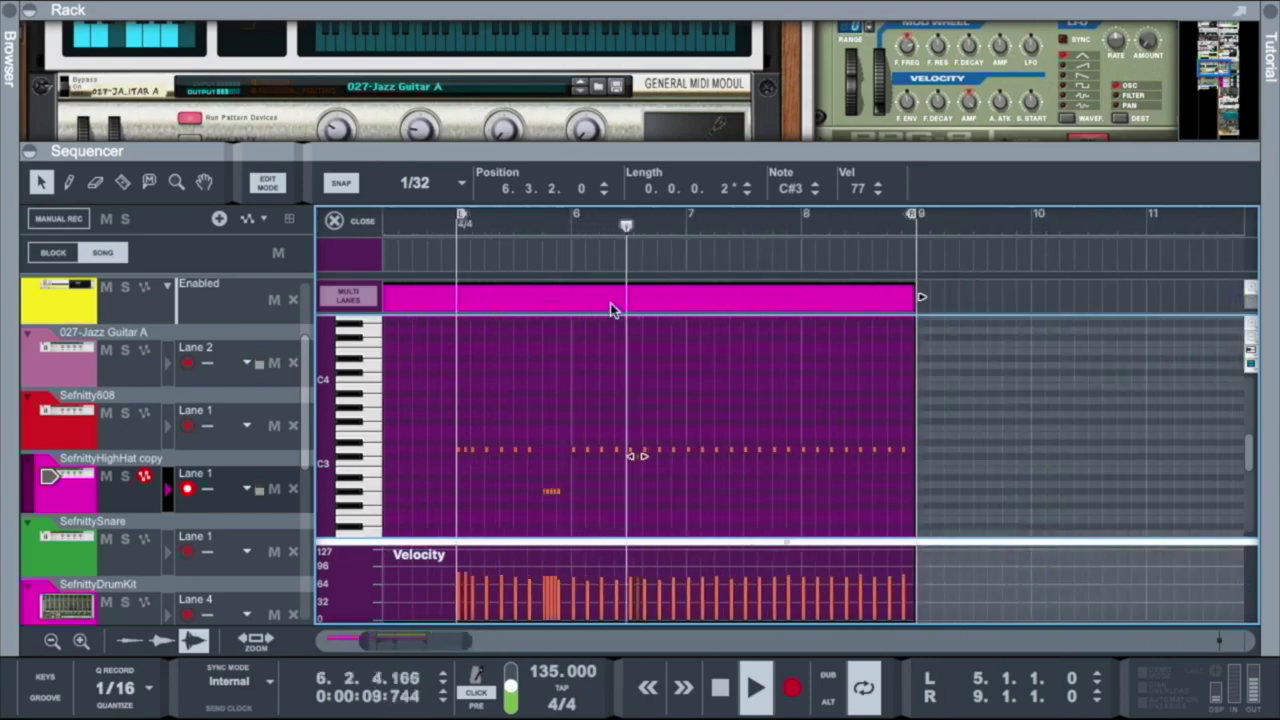
pyautogui.moveTo(916, 298); pyautogui.dragTo(686, 298)
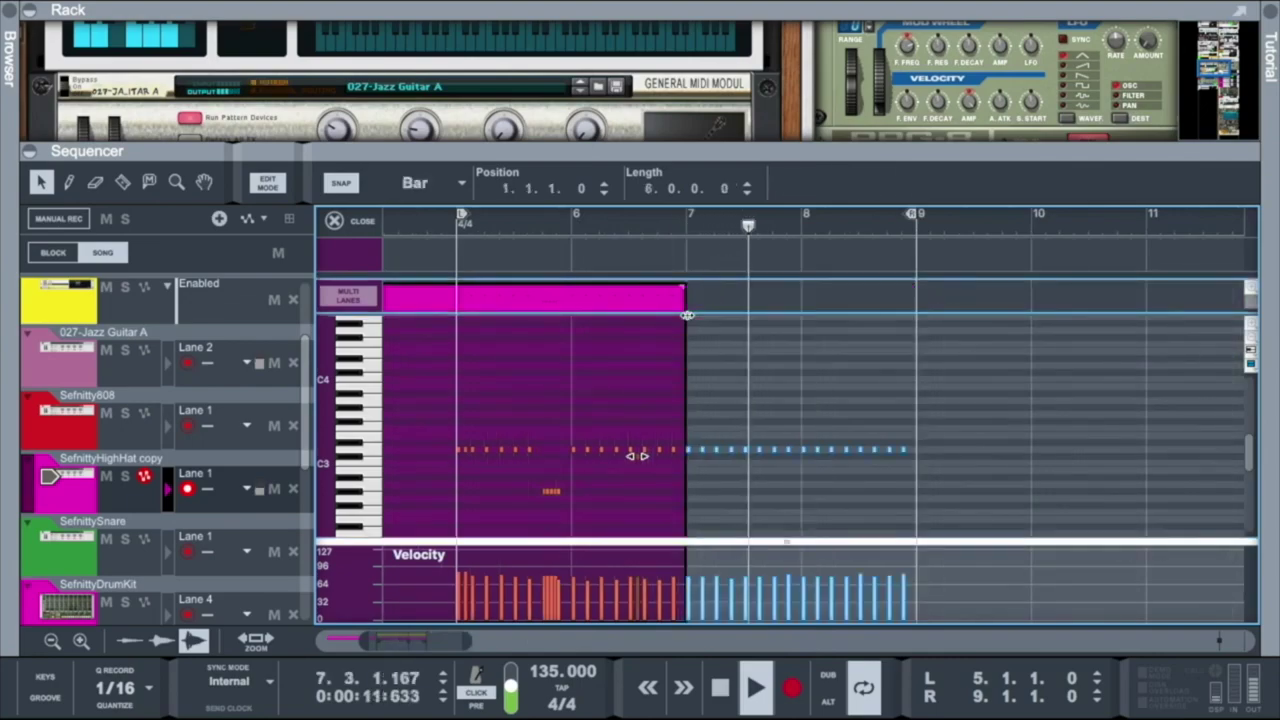
pyautogui.hscroll(-10, 418, 300)
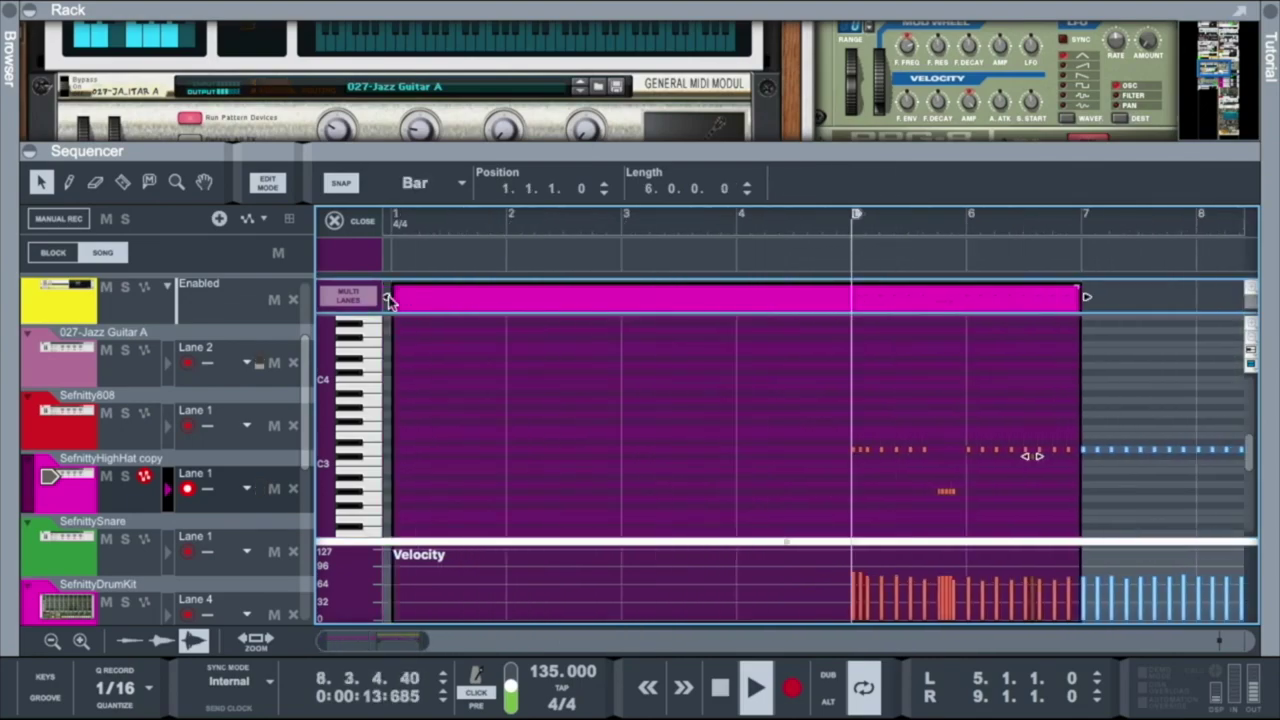
pyautogui.moveTo(390, 297); pyautogui.dragTo(1065, 303)
pyautogui.hscroll(-4, 977, 308)
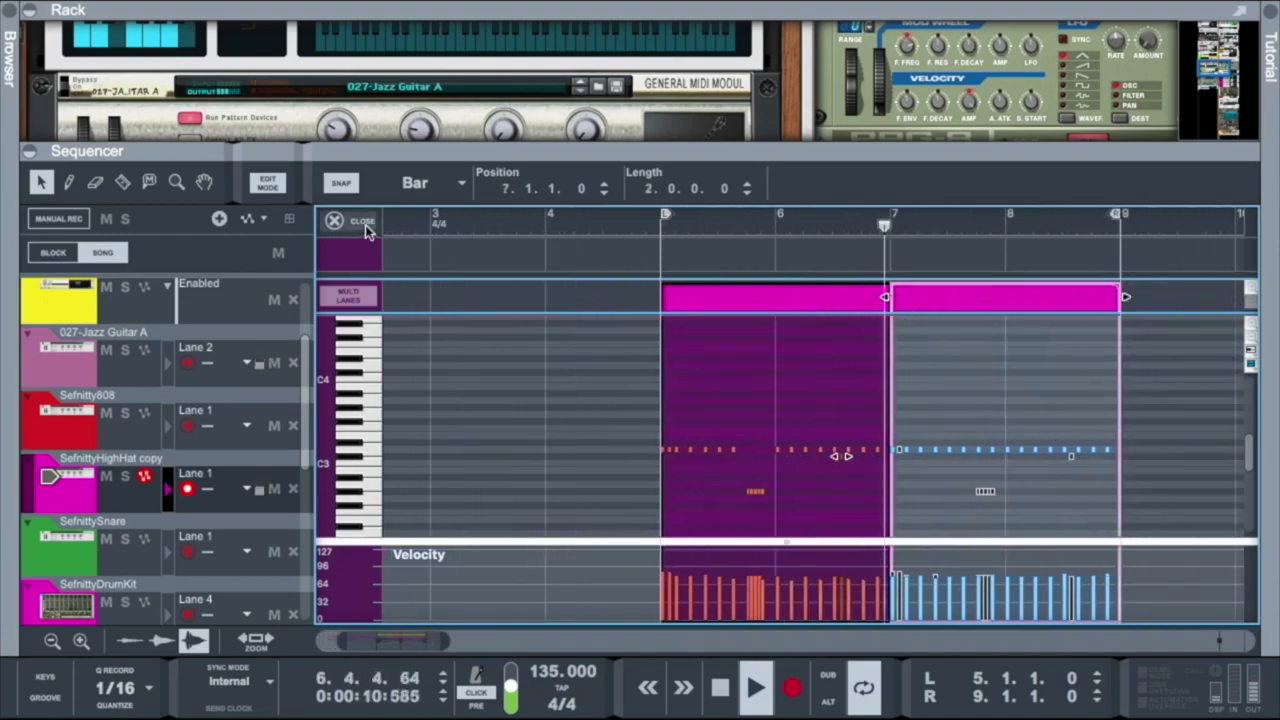
pyautogui.click(334, 221)
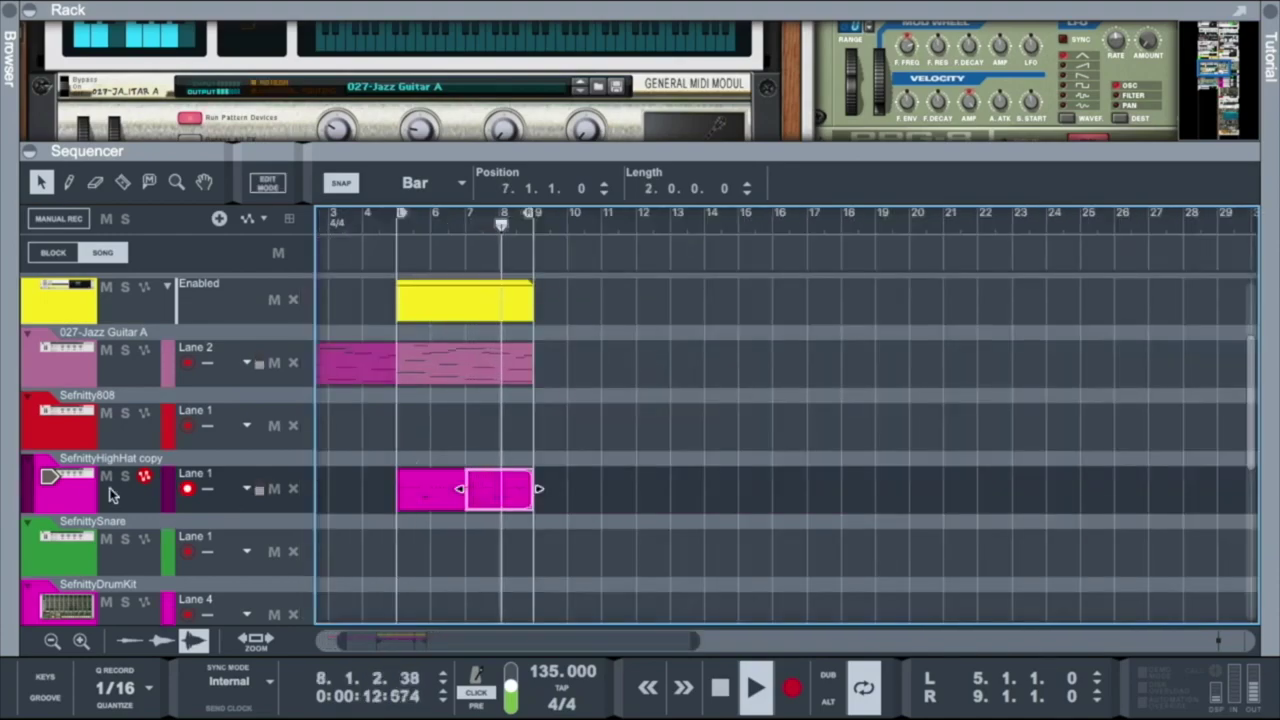
# Show the SefnittyHighHat copy track's NN-19 sampler in the rack and adjust the root key of Hihat 3.wav.
pyautogui.click(75, 490)
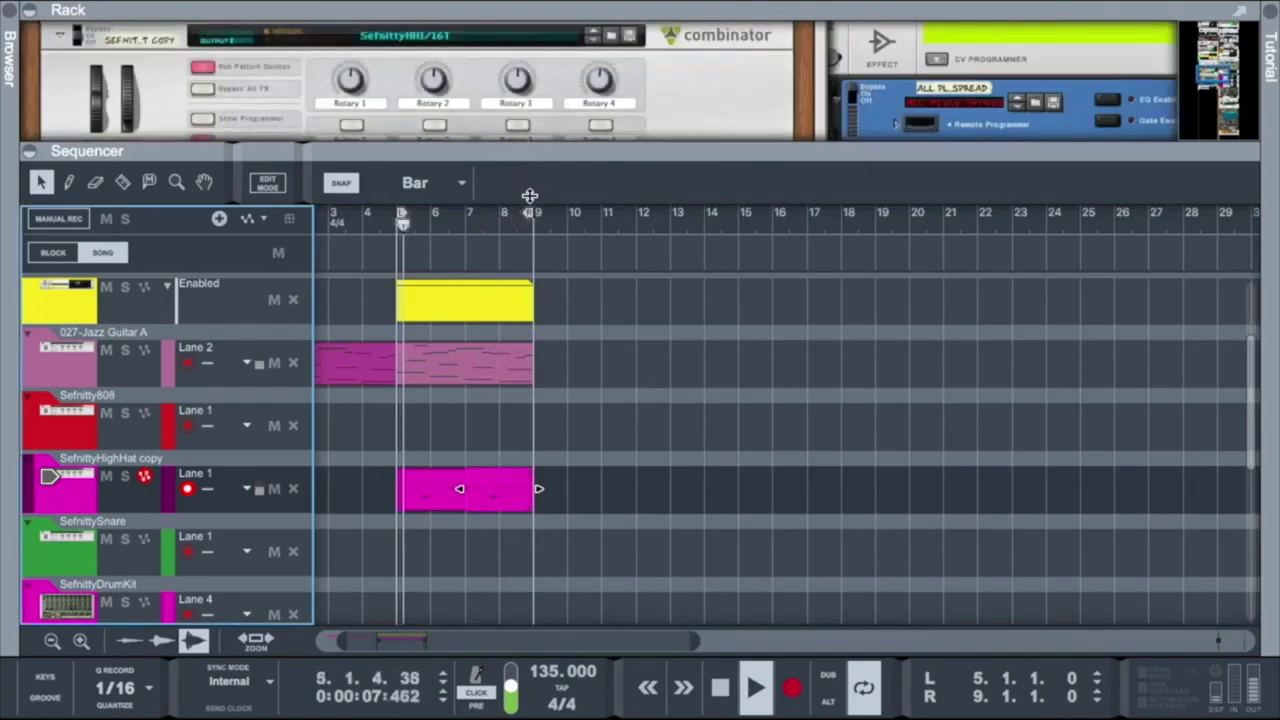
pyautogui.scroll(-4, 520, 185)
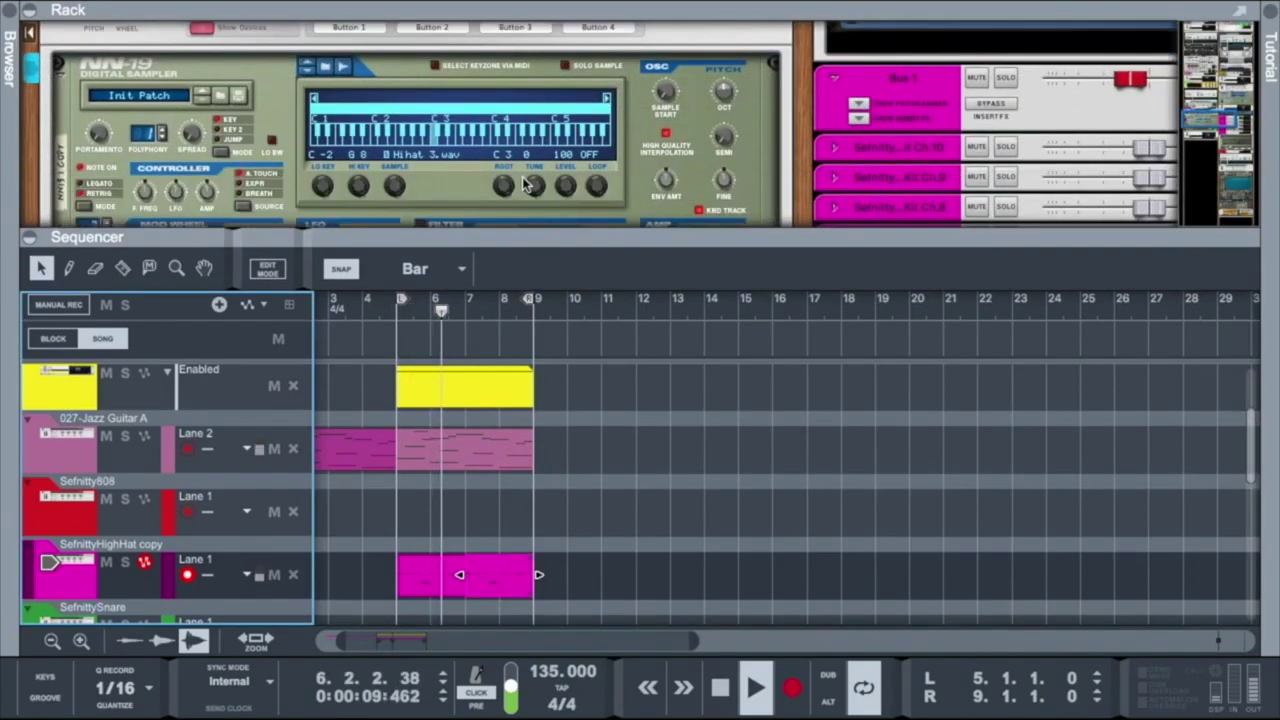
pyautogui.moveTo(505, 192); pyautogui.dragTo(507, 180)
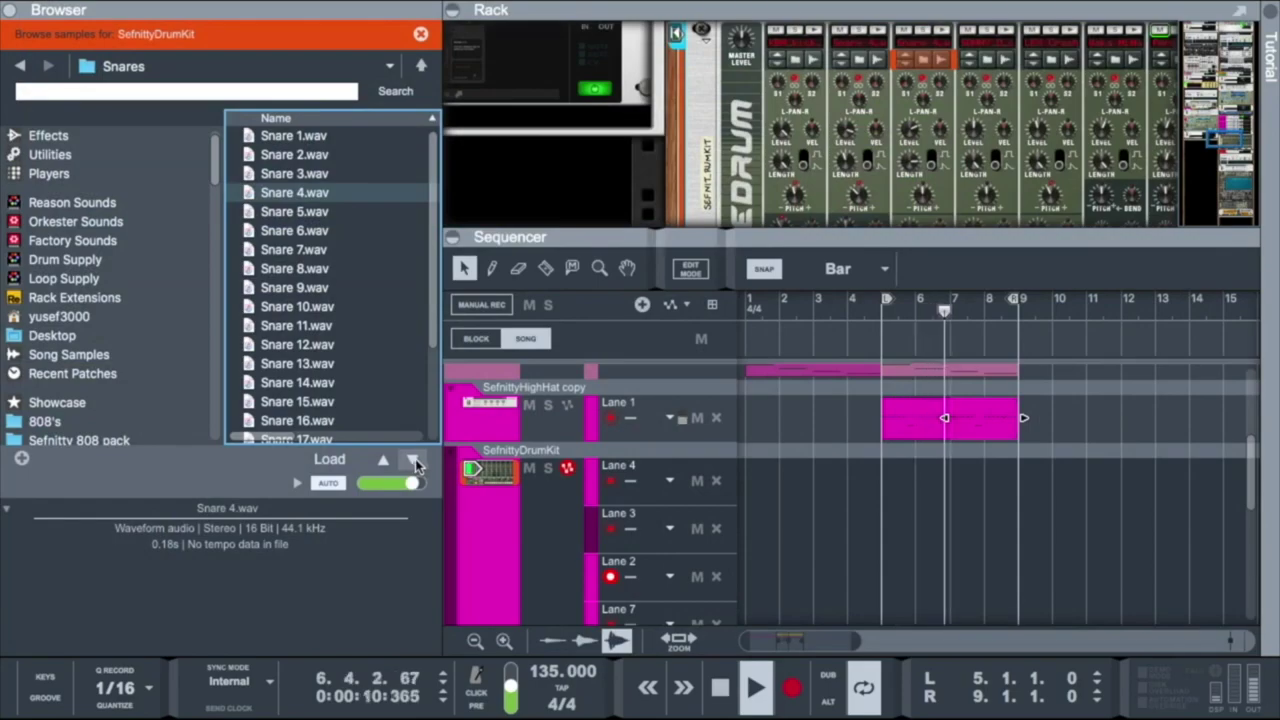
# Set the pitch of Redrum's drum 3 to -6 and place a snare hit on pattern step 9.
pyautogui.hscroll(5, 1010, 80)
pyautogui.scroll(-3, 1010, 80)
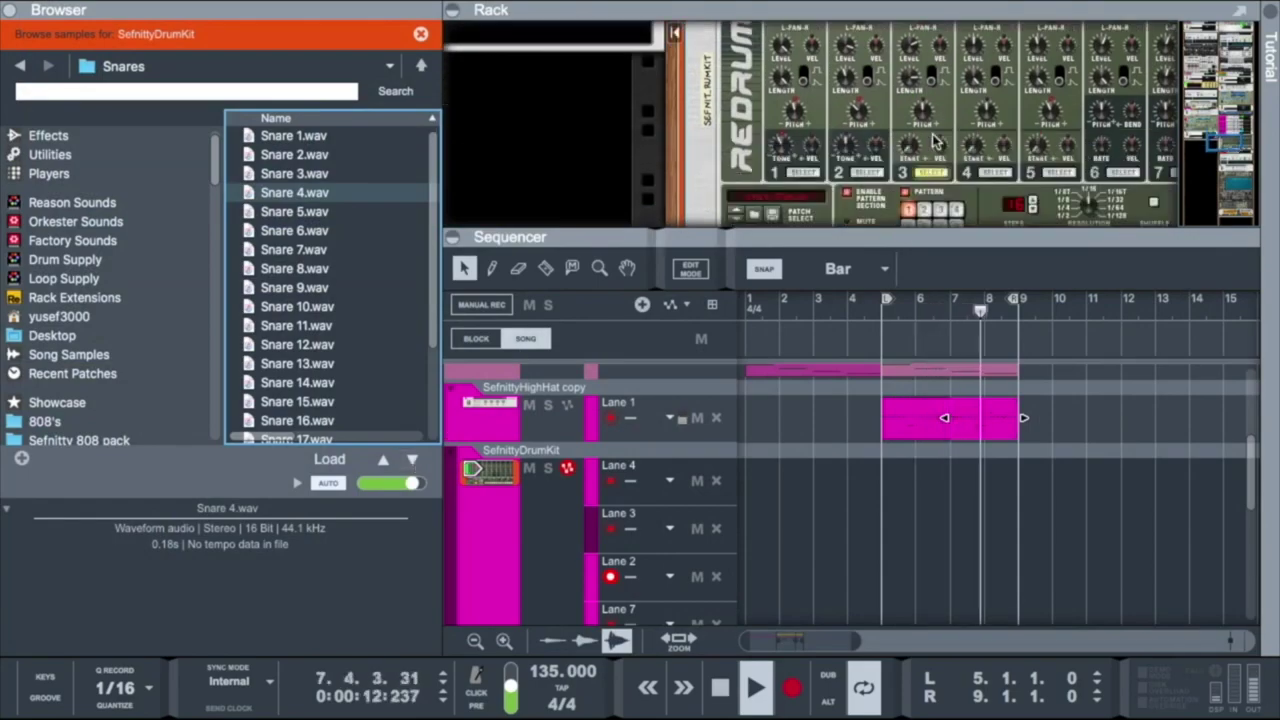
pyautogui.moveTo(847, 238); pyautogui.dragTo(847, 323)
pyautogui.hscroll(2, 643, 103)
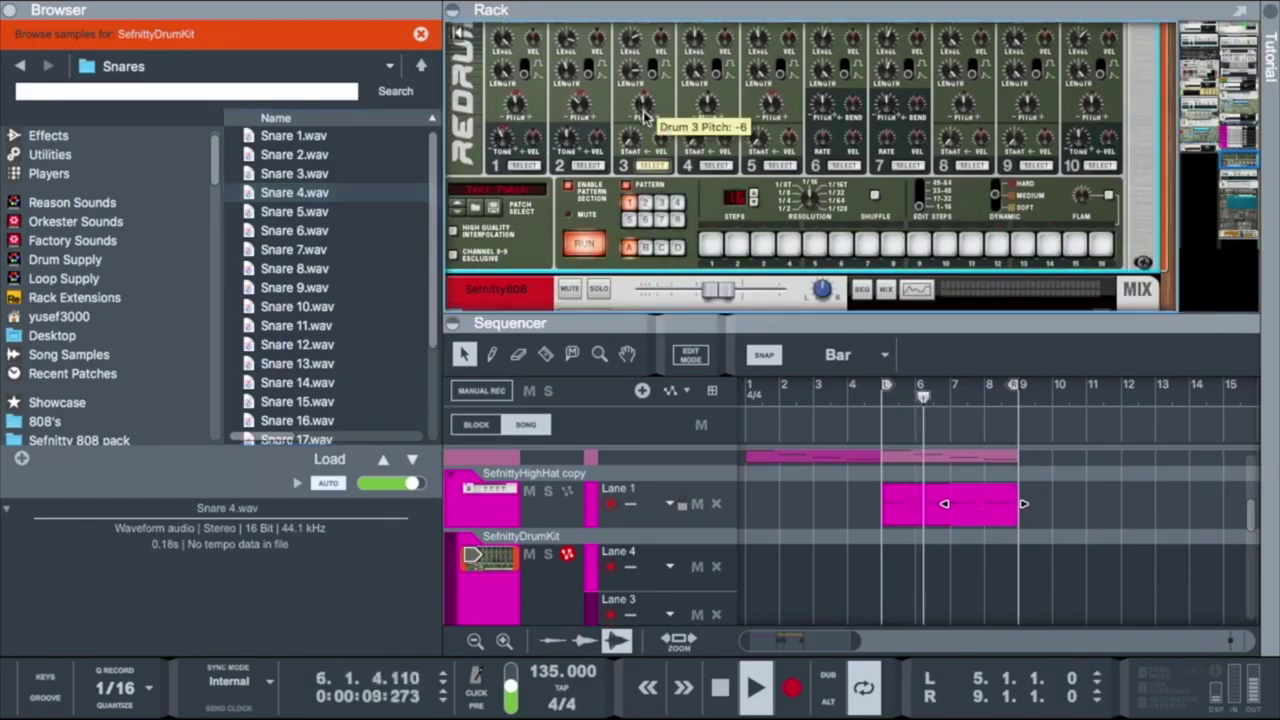
pyautogui.scroll(1, 643, 103)
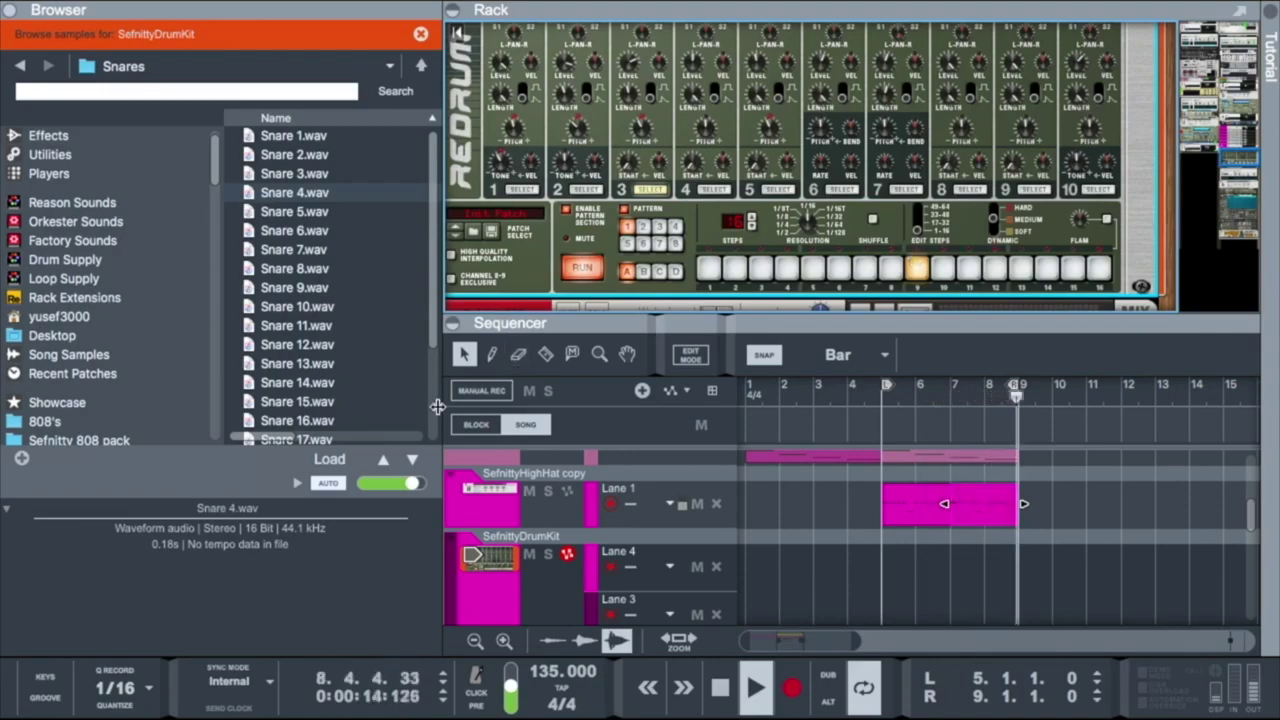
# Try the snare samples from Snare 5.wav through Snare 11.wav on drum 3 and return to Snare 4.wav.
pyautogui.click(413, 459)
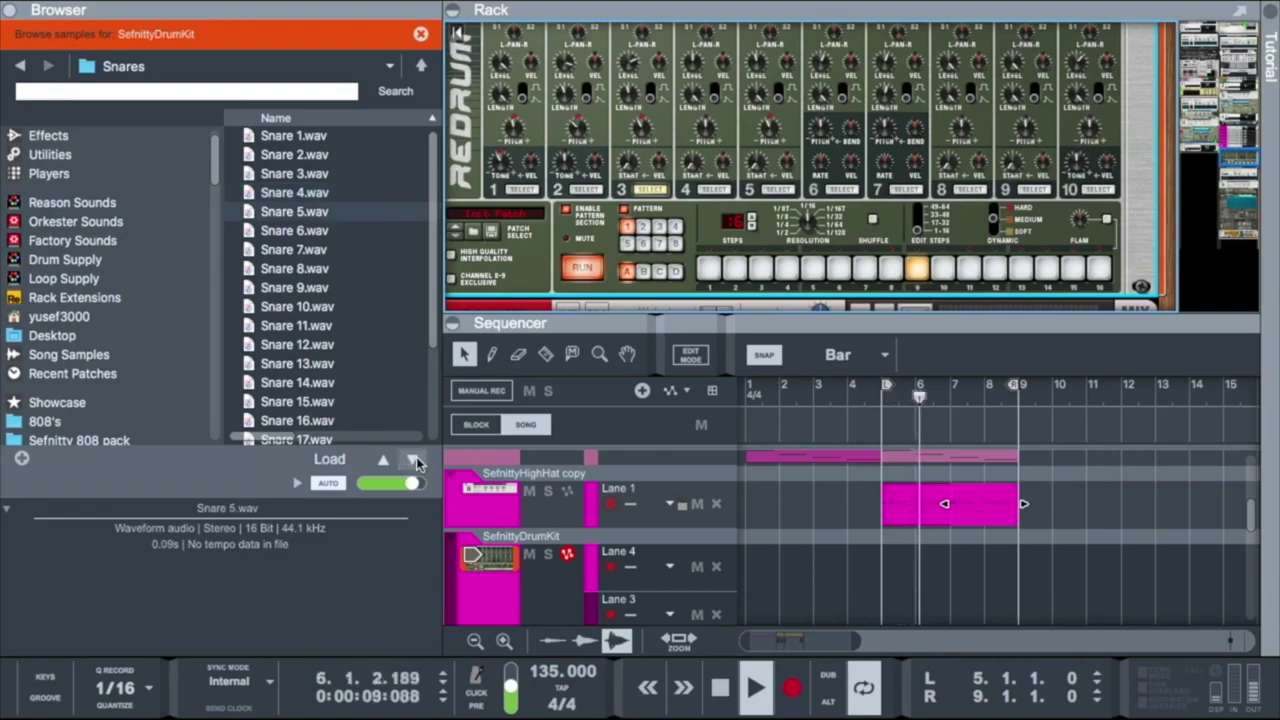
pyautogui.click(413, 459)
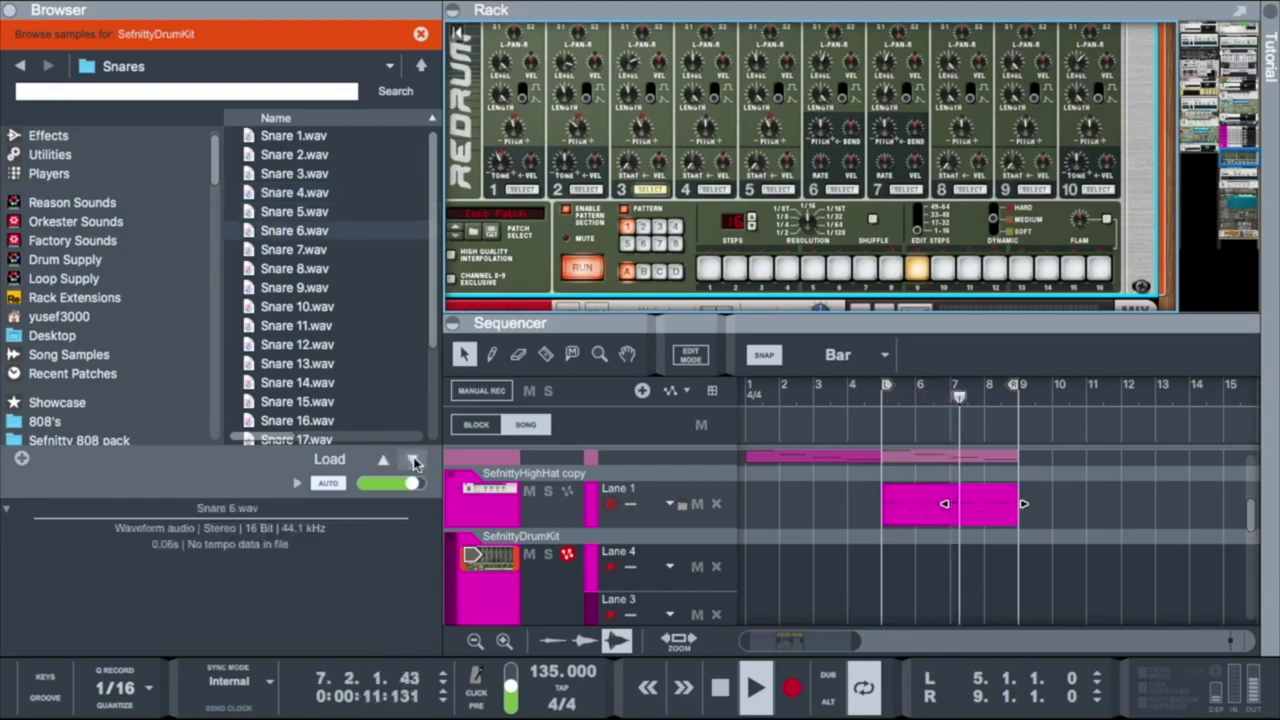
pyautogui.click(413, 459)
pyautogui.click(413, 459)
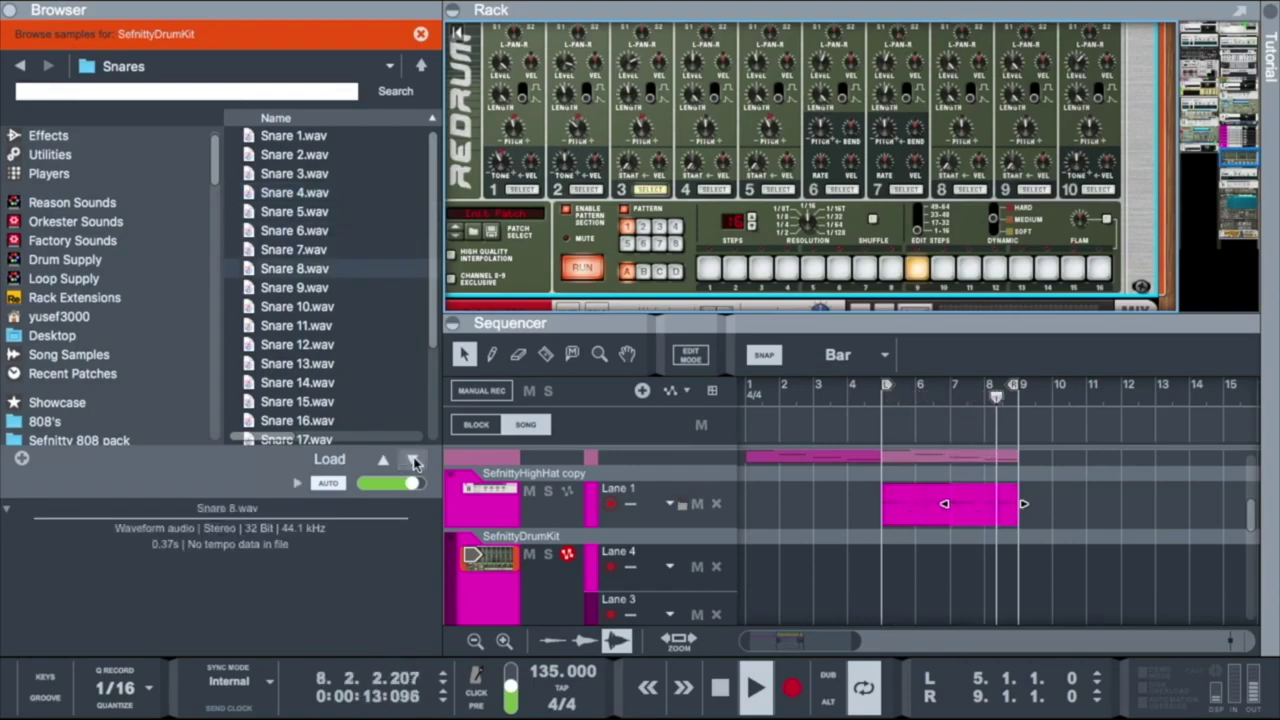
pyautogui.click(413, 459)
pyautogui.click(413, 459)
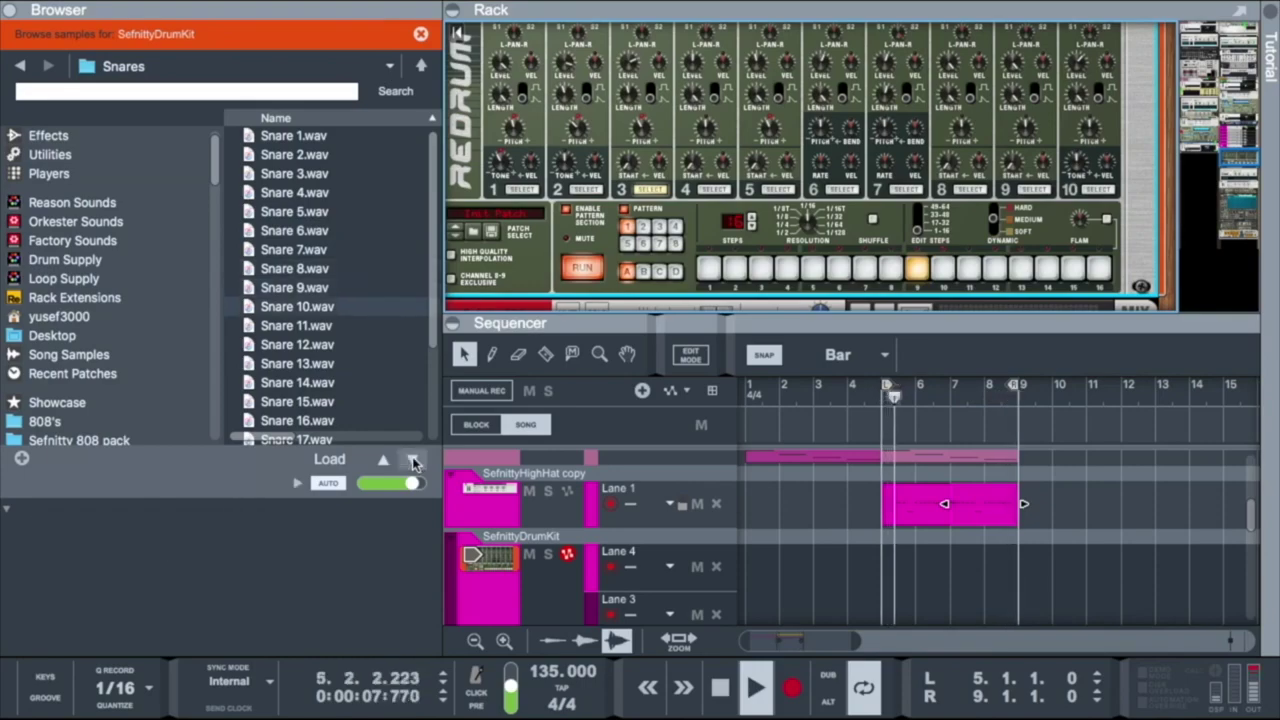
pyautogui.click(413, 459)
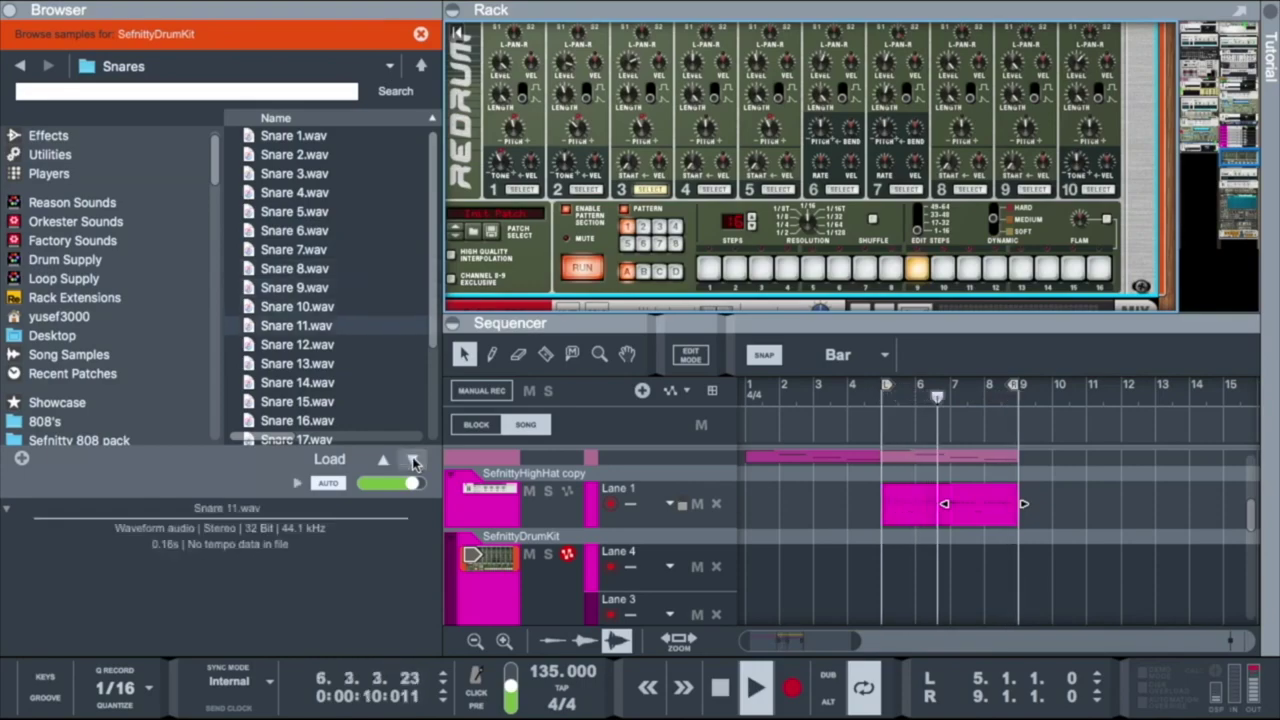
pyautogui.click(295, 193)
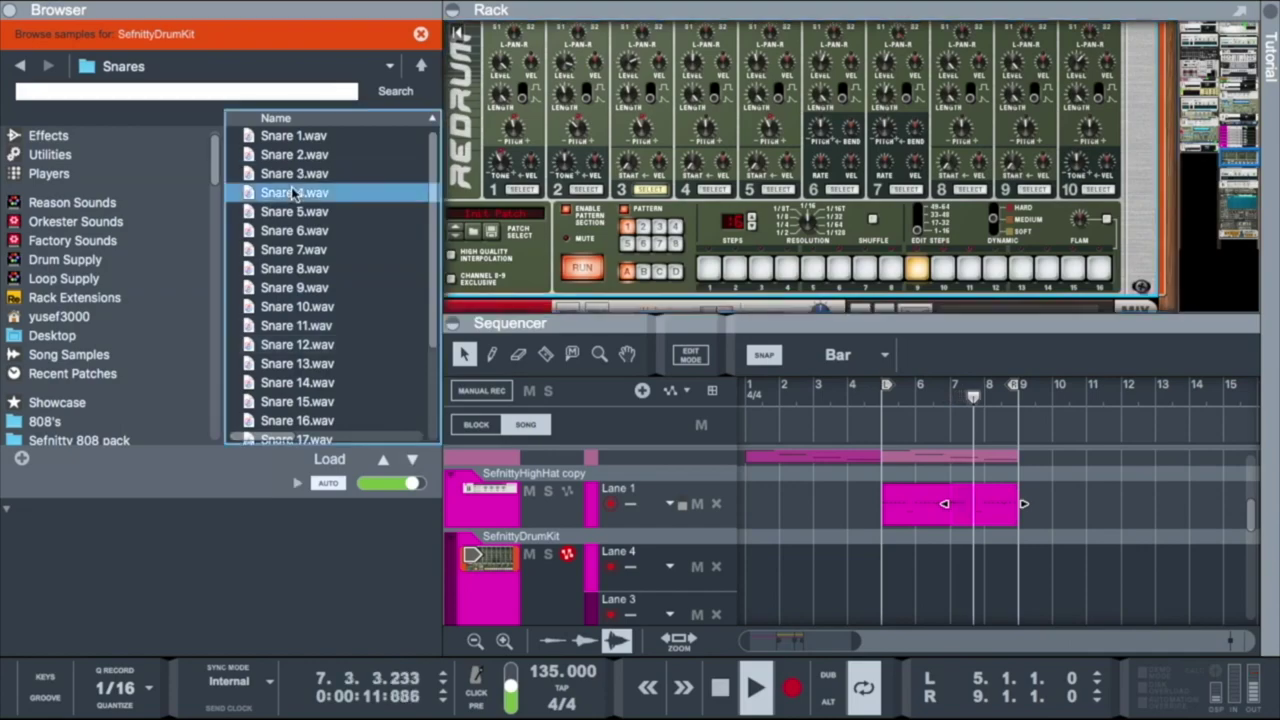
# Copy the Redrum snare pattern to its sequencer track.
pyautogui.rightClick(852, 238)
pyautogui.moveTo(978, 707)
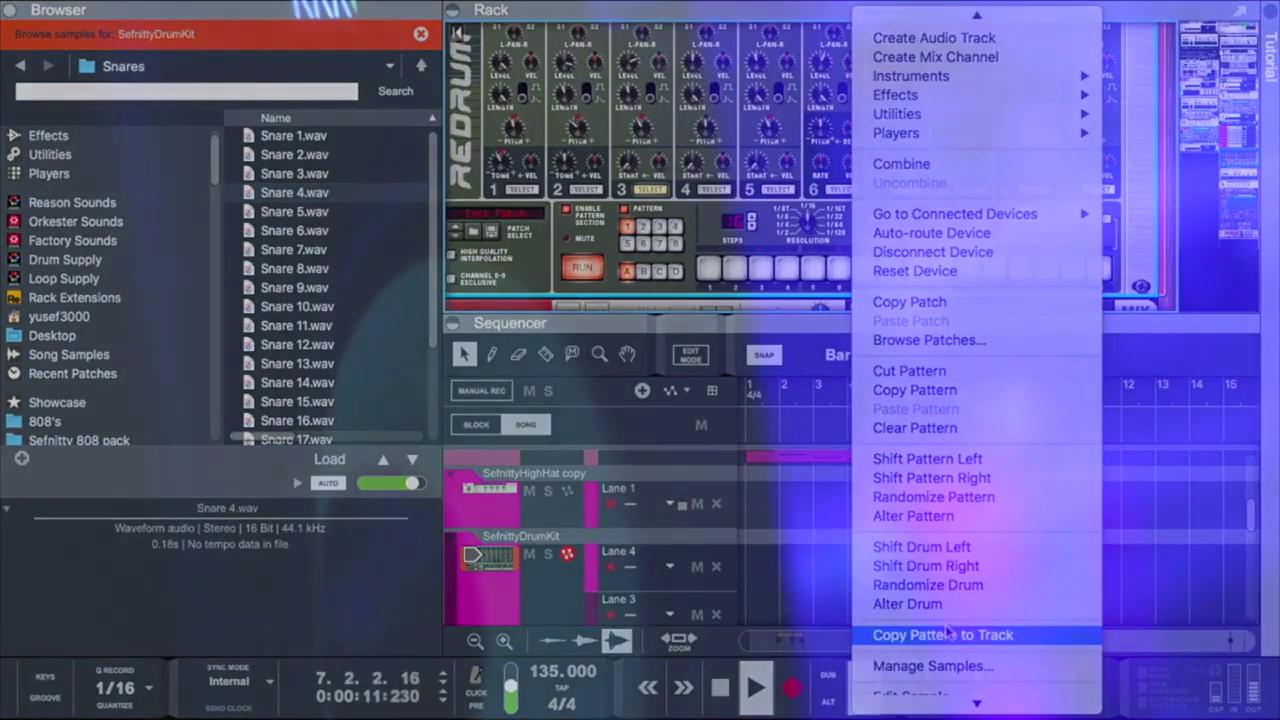
pyautogui.click(940, 635)
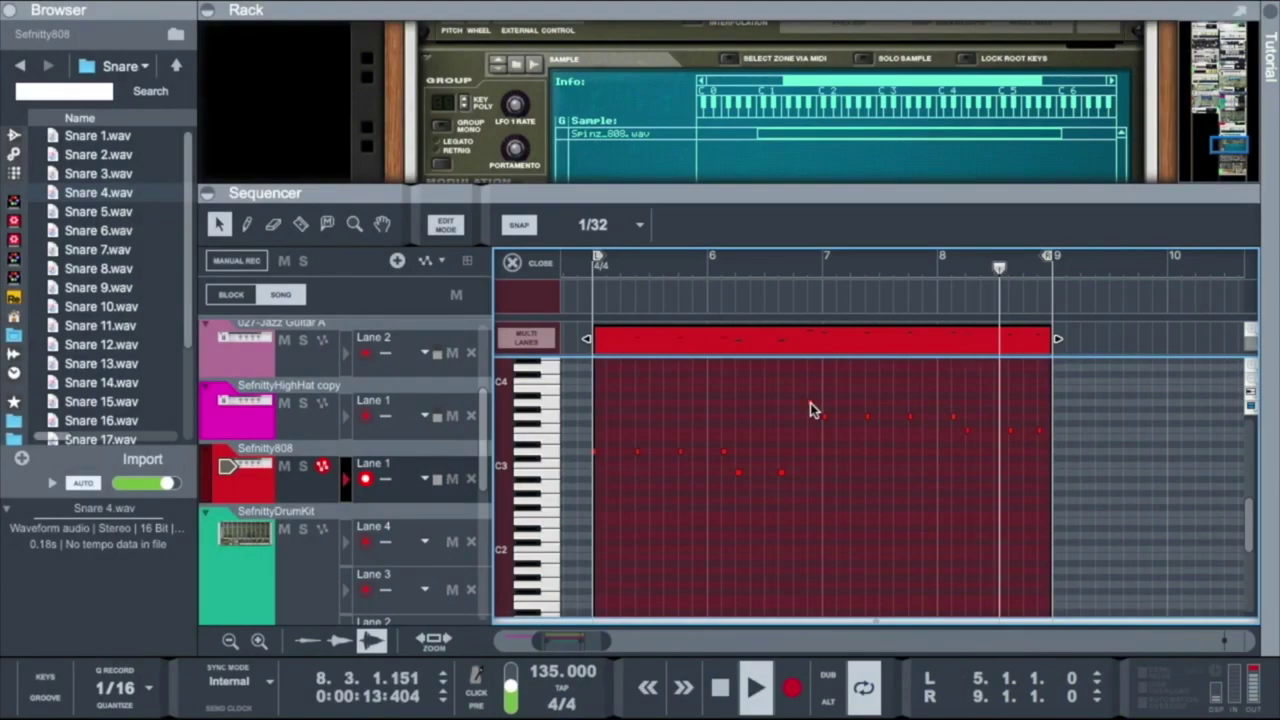
# Add a B3 note at position 6.4.3 to the Sefnitty808 clip and duplicate the clip at bar 9.
pyautogui.click(810, 388)
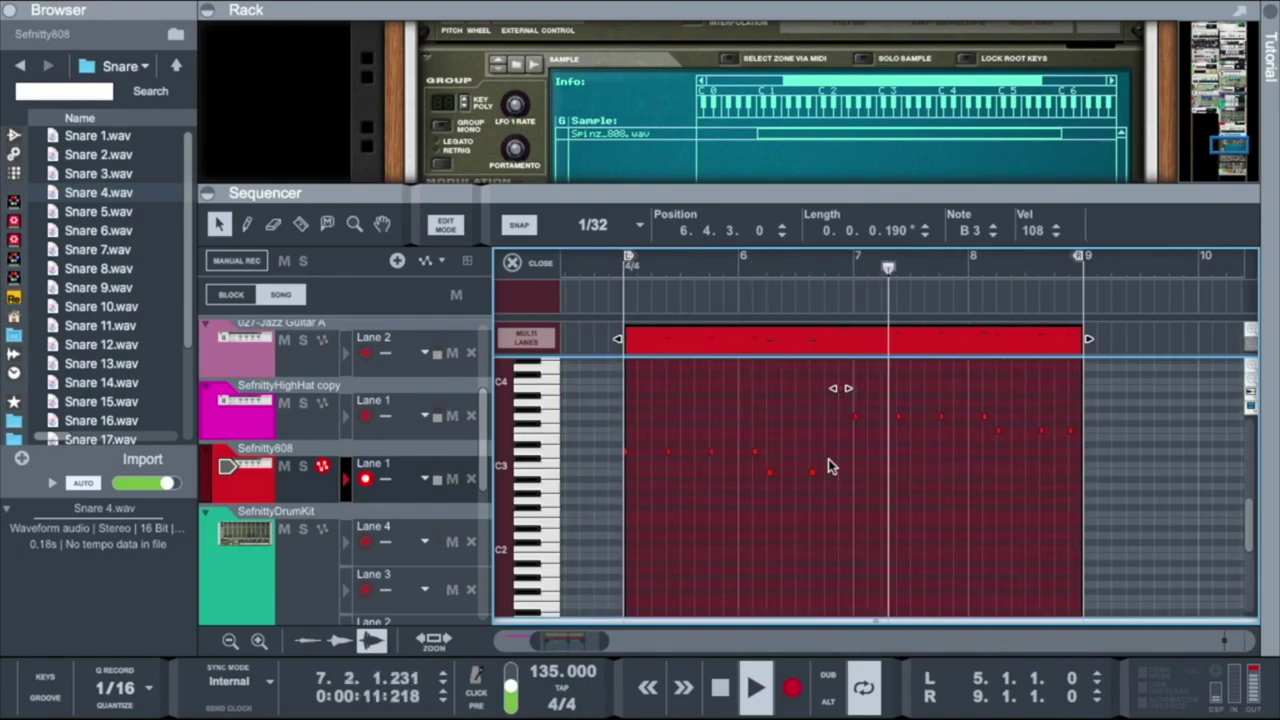
pyautogui.click(541, 266)
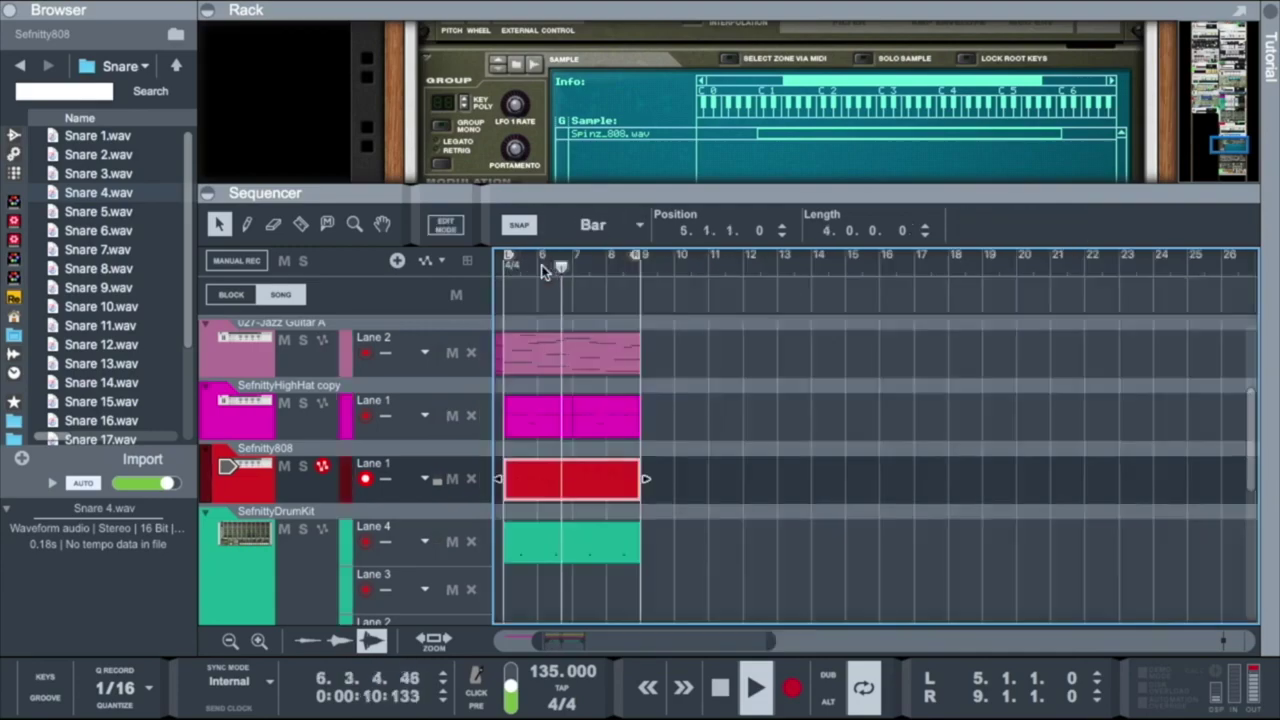
pyautogui.scroll(1, 534, 425)
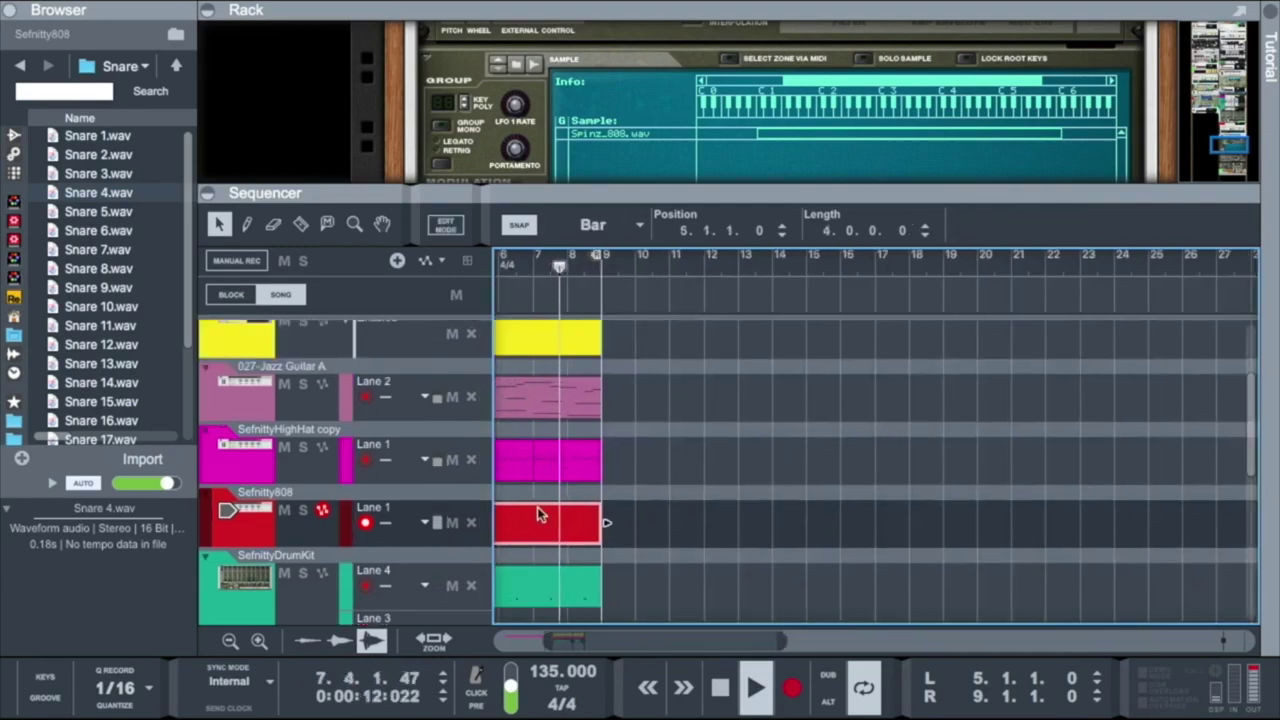
pyautogui.hscroll(-2, 540, 510)
pyautogui.moveTo(620, 540); pyautogui.dragTo(748, 543)
# Lower all notes of the duplicated 808 clip to the kick drum's pitch and close the clip editor.
pyautogui.doubleClick(748, 543)
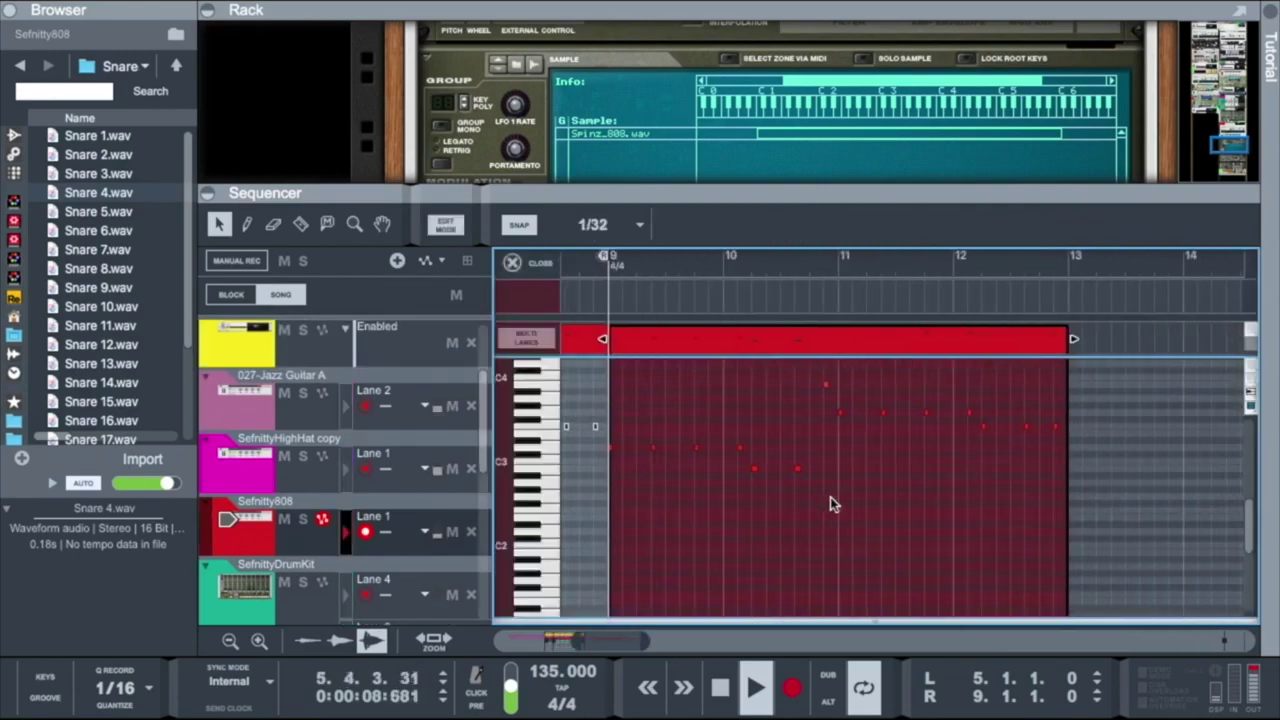
pyautogui.moveTo(1017, 528); pyautogui.dragTo(1048, 530)
pyautogui.scroll(1, 622, 380)
pyautogui.moveTo(622, 384); pyautogui.dragTo(1068, 533)
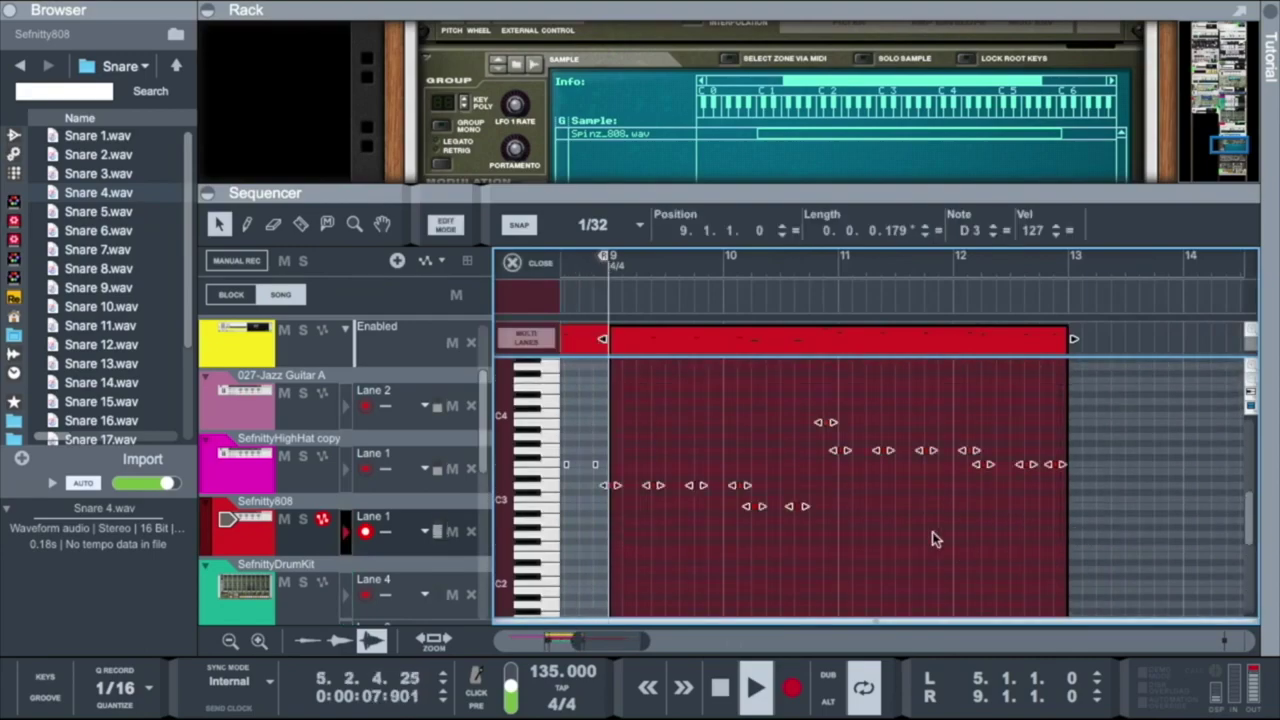
pyautogui.click(994, 235)
pyautogui.click(994, 235)
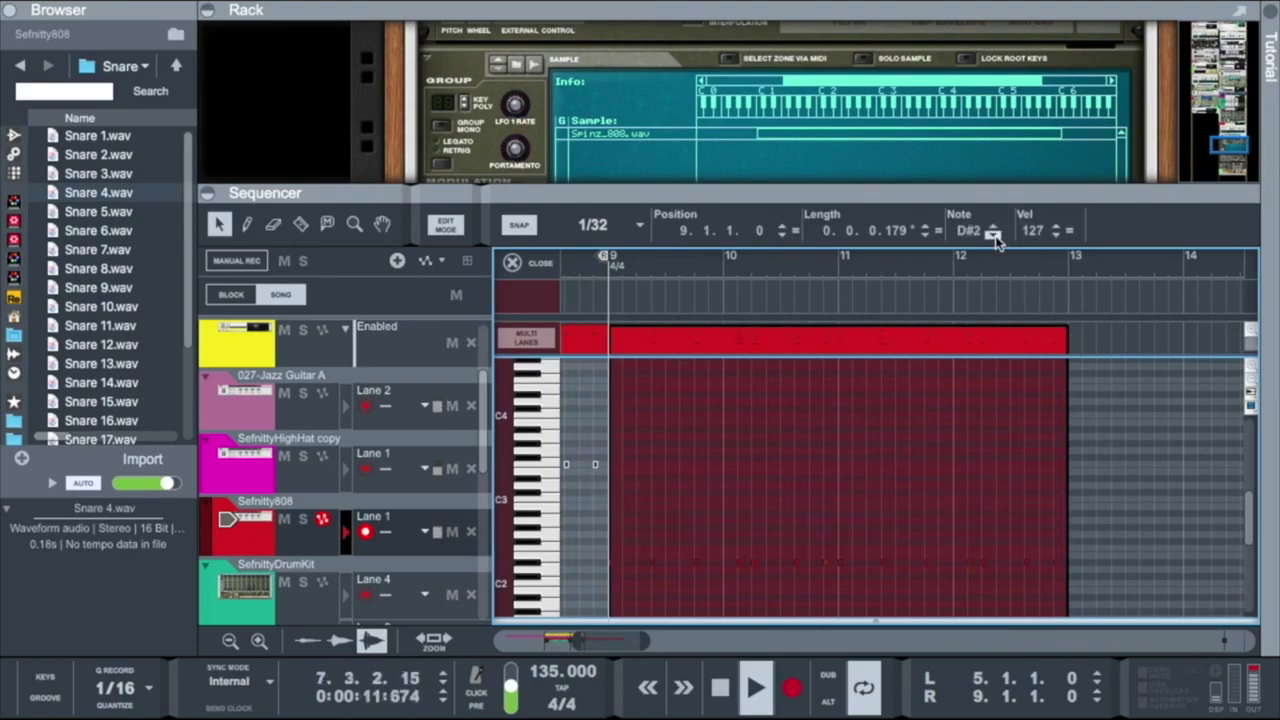
pyautogui.click(994, 235)
pyautogui.click(994, 235)
pyautogui.click(994, 235)
pyautogui.click(994, 235)
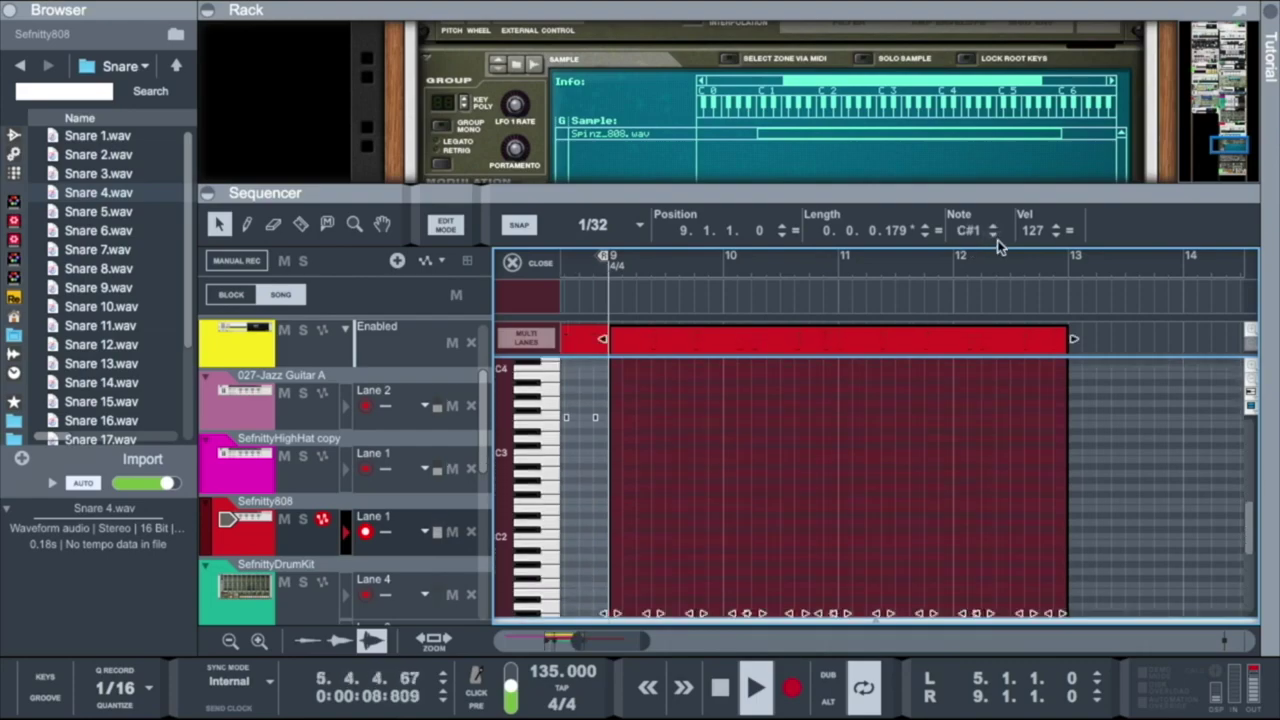
pyautogui.click(993, 235)
pyautogui.click(537, 265)
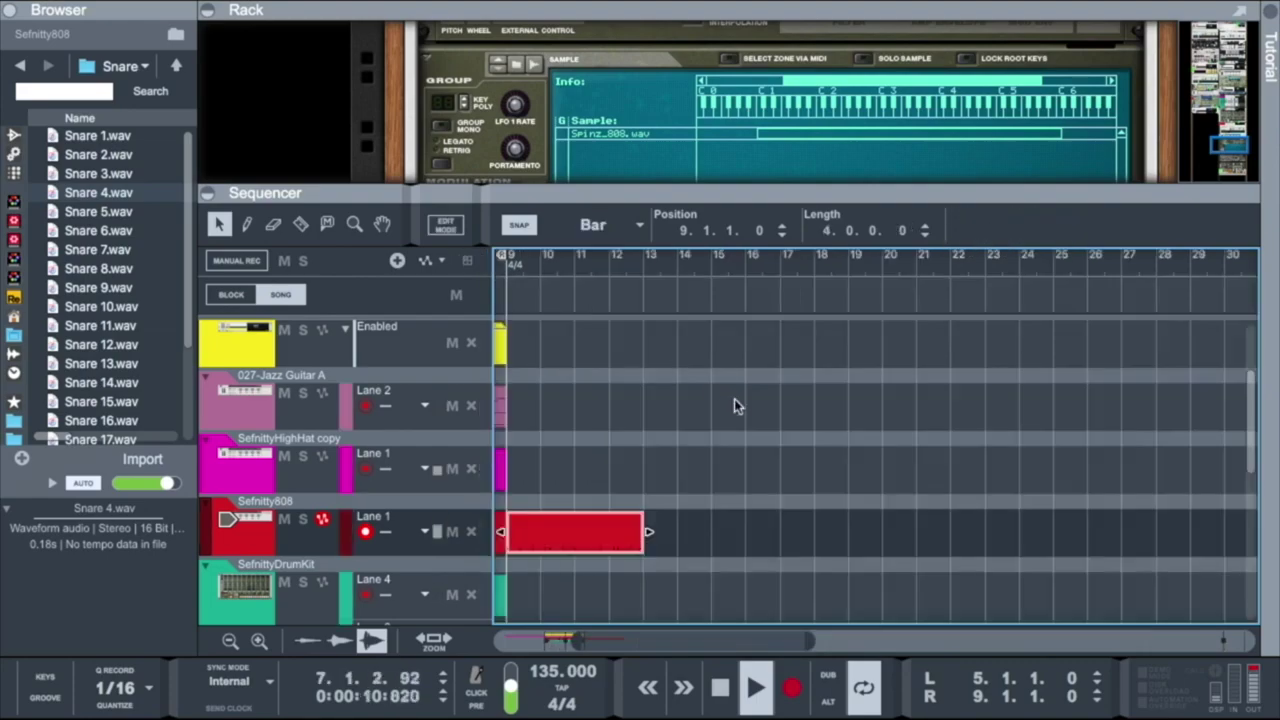
# Move the duplicated clip to Lane 3 of SefnittyDrumKit at bar 5 and delete surplus kick notes from it.
pyautogui.moveTo(833, 398); pyautogui.dragTo(684, 508)
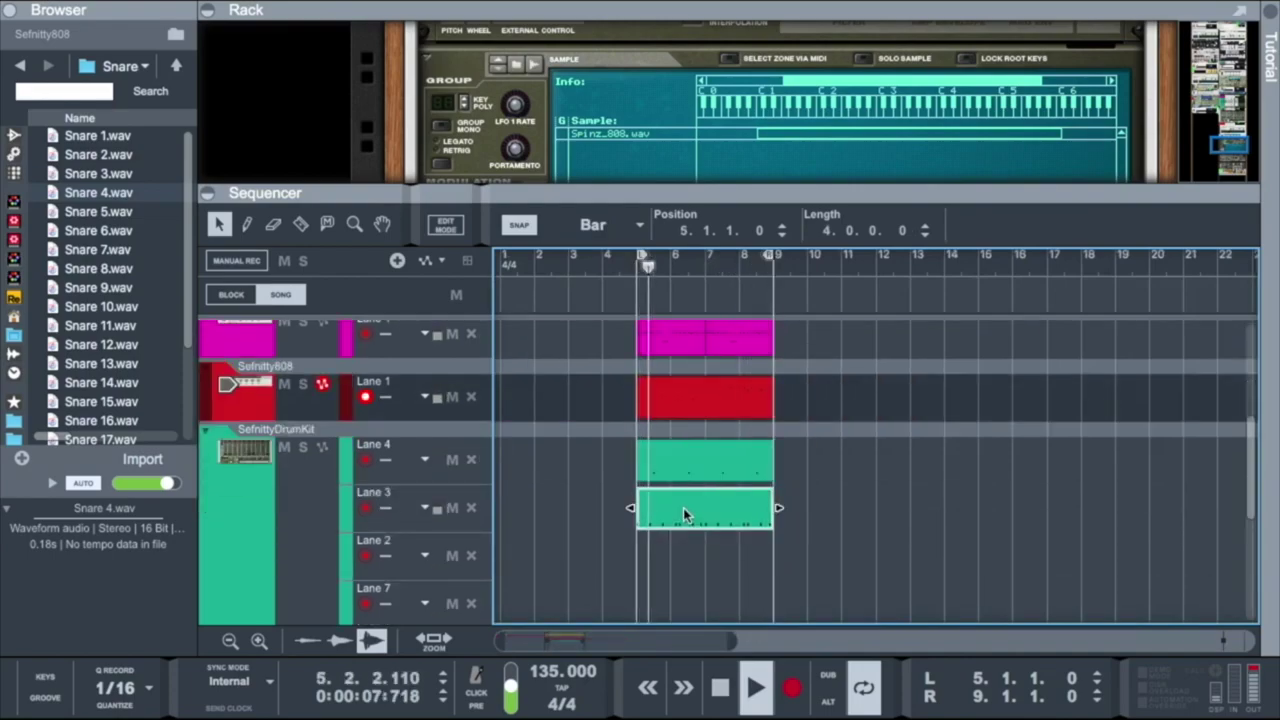
pyautogui.doubleClick(684, 510)
pyautogui.click(942, 508)
pyautogui.press('Delete')
pyautogui.click(1007, 505)
pyautogui.press('Delete')
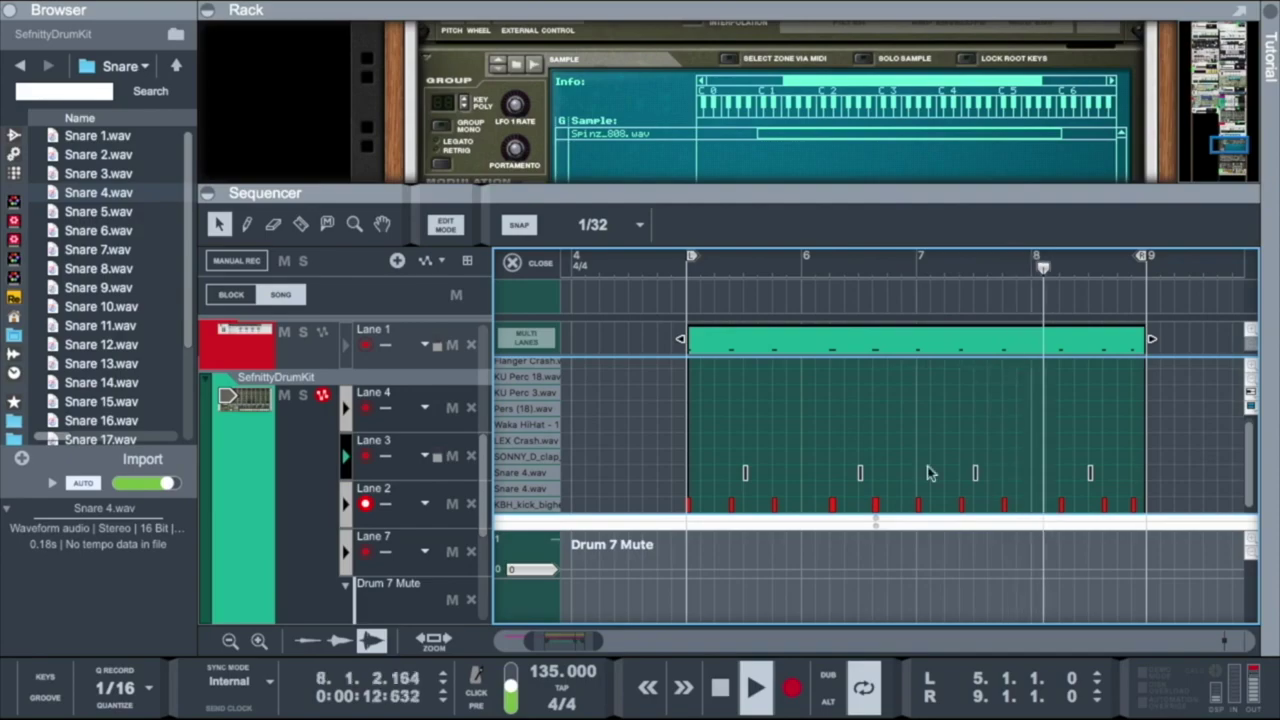
pyautogui.click(534, 267)
# Show the SefnittyDrumKit Redrum in the rack and clear the automation of drum 7's mute.
pyautogui.scroll(3, 737, 457)
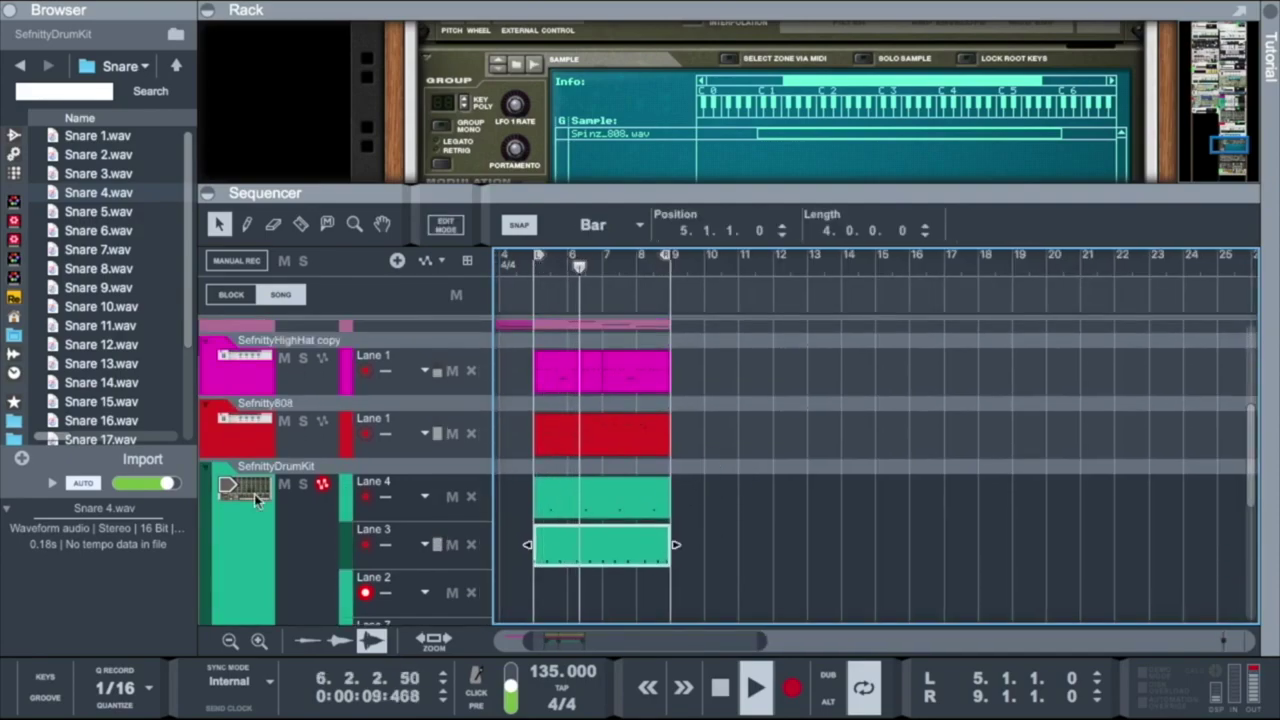
pyautogui.click(300, 530)
pyautogui.moveTo(776, 207); pyautogui.dragTo(776, 227)
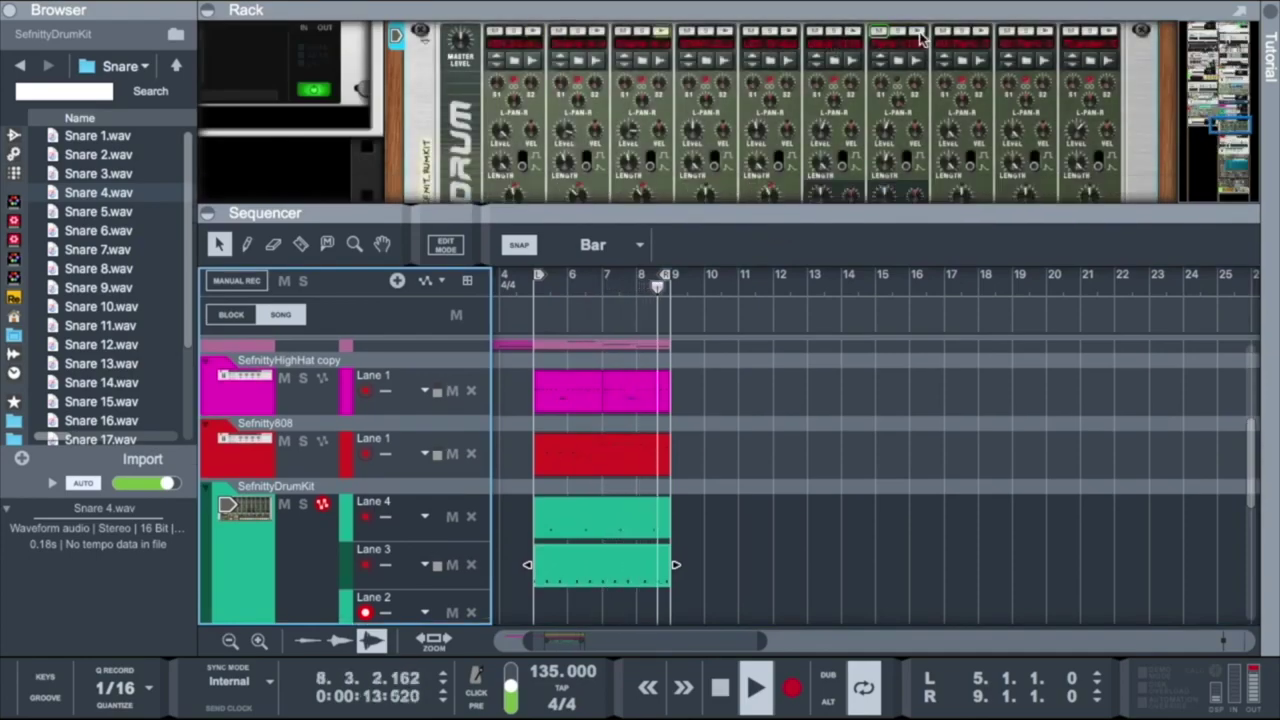
pyautogui.rightClick(878, 36)
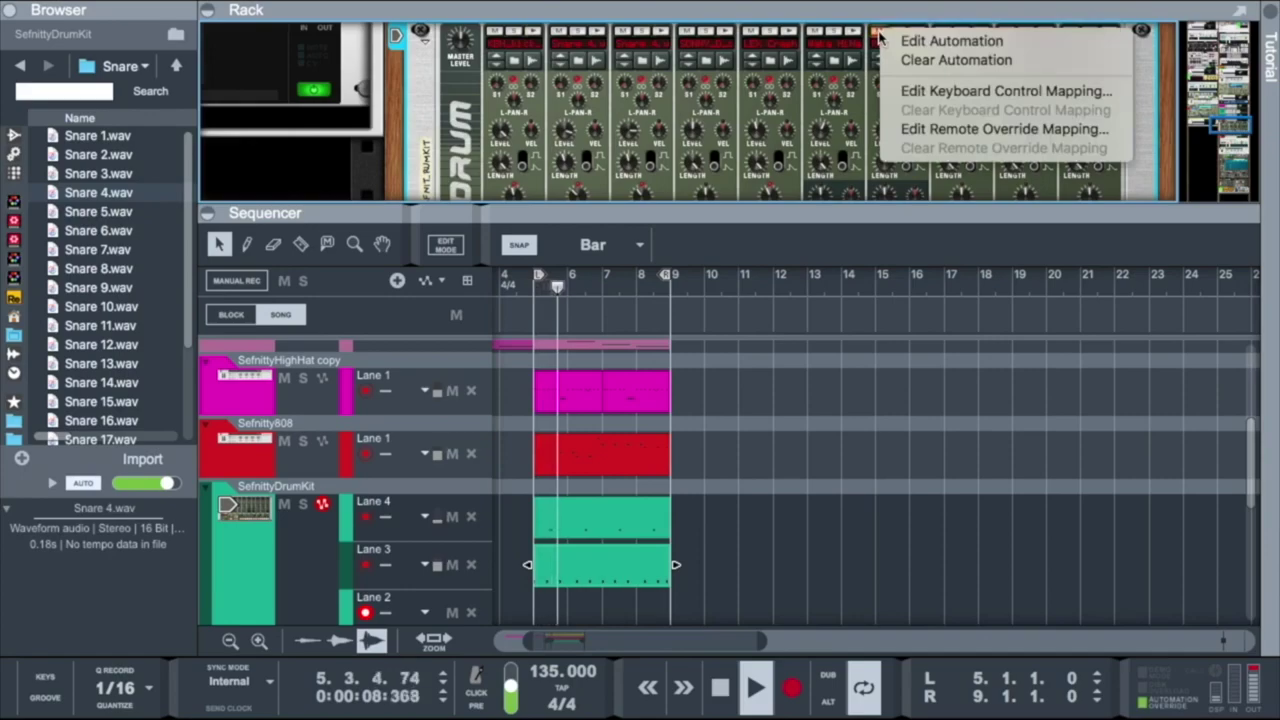
pyautogui.click(919, 62)
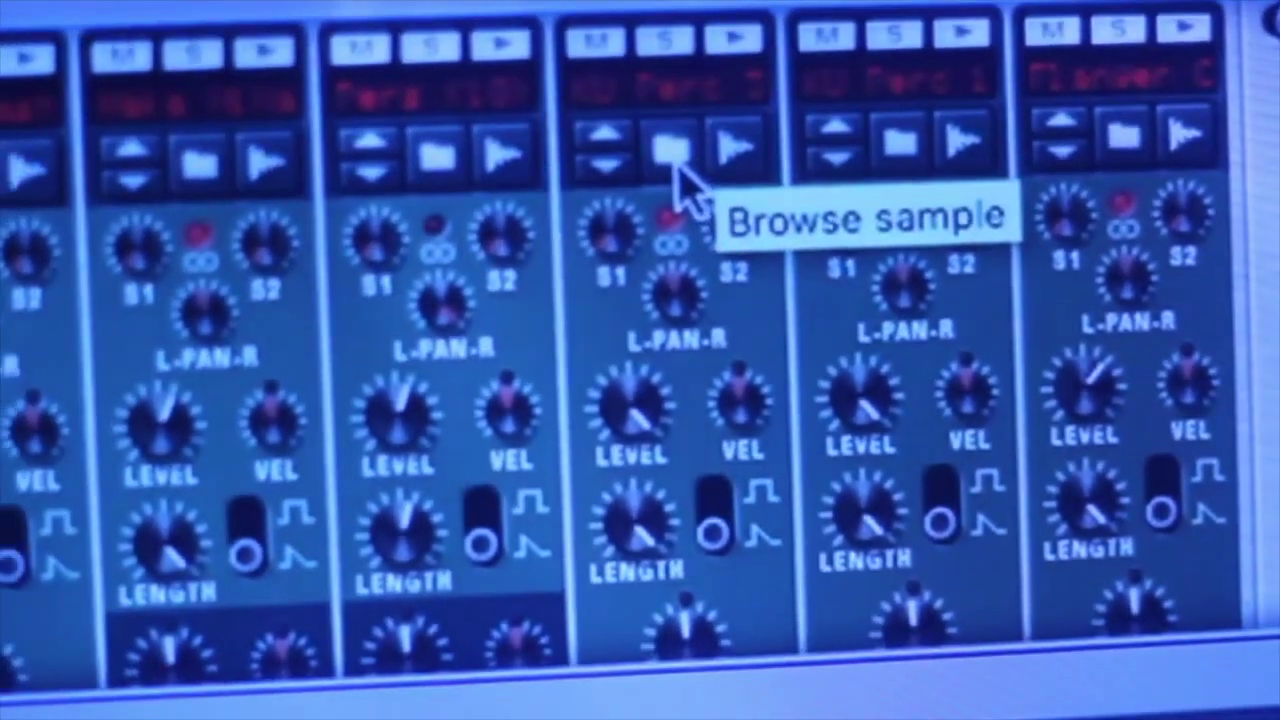
# Browse samples for Redrum's drum 8 and audition the Percs folder from KU Perc 10.wav down to the Waka bell samples.
pyautogui.click(586, 215)
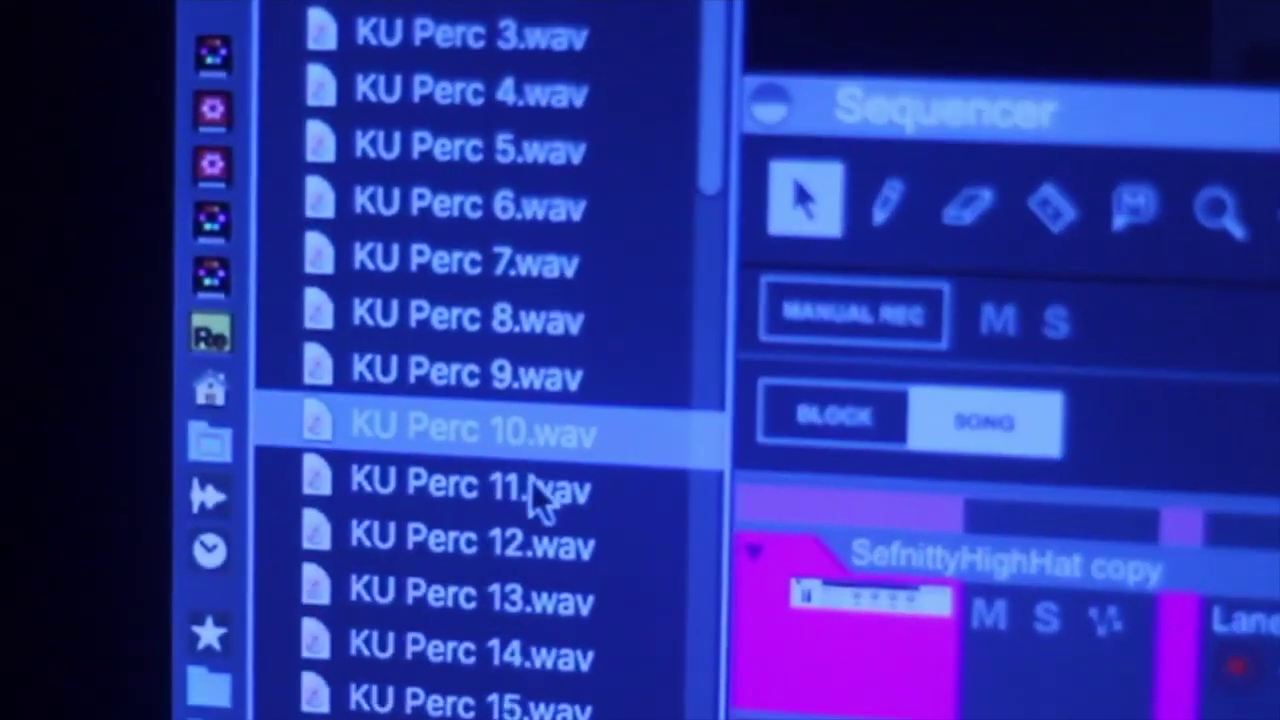
pyautogui.click(500, 495)
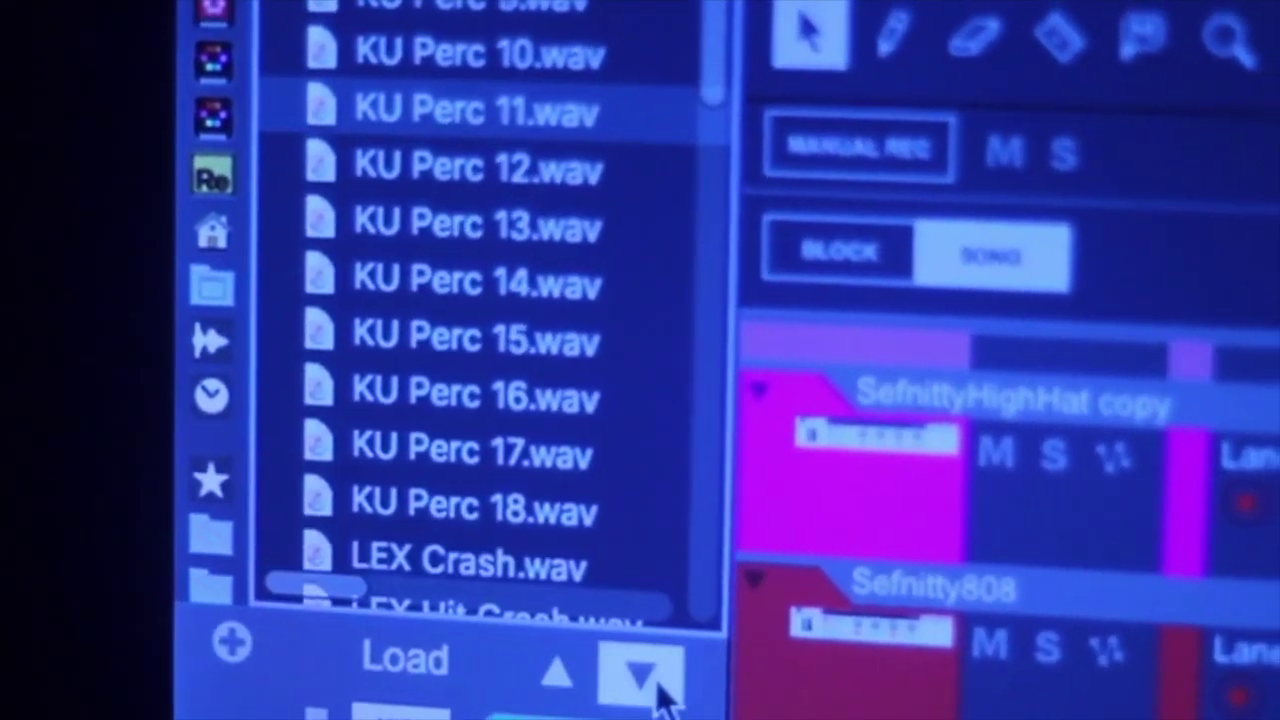
pyautogui.click(667, 650)
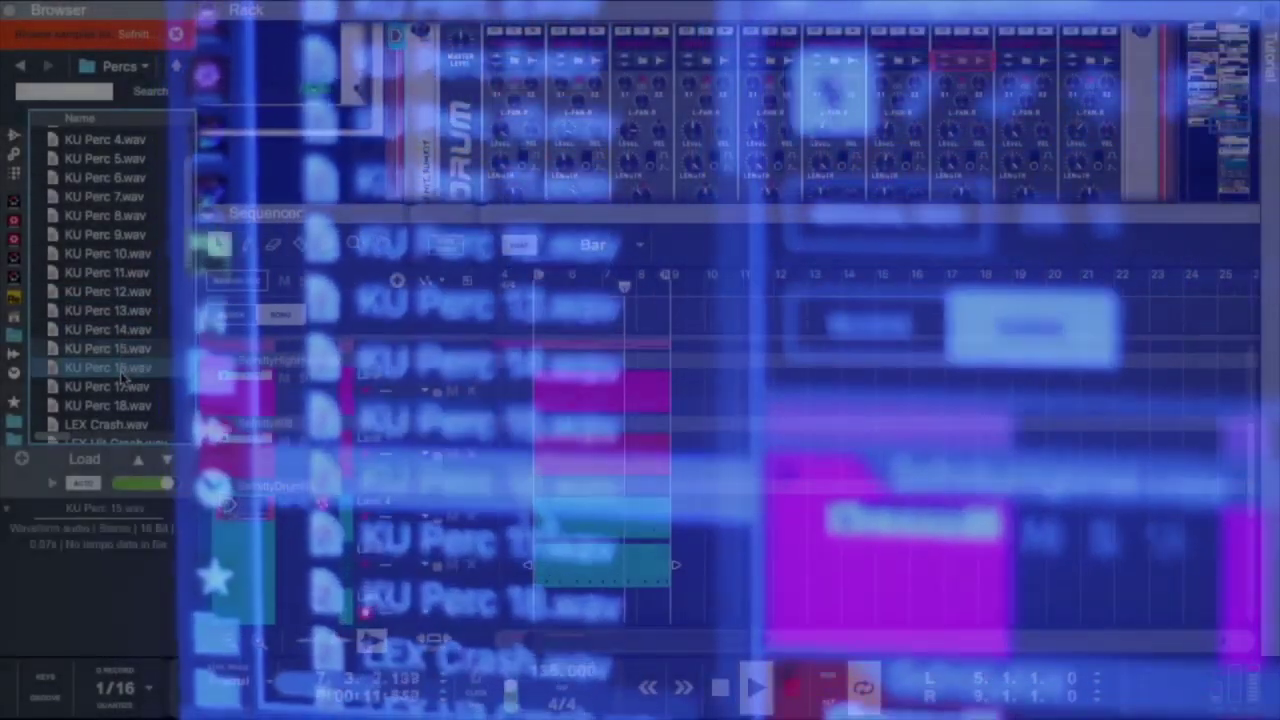
pyautogui.click(118, 387)
pyautogui.press('Down')
pyautogui.press('Down')
pyautogui.press('Down')
pyautogui.press('Down')
pyautogui.press('Down')
pyautogui.press('Down')
pyautogui.press('Down')
pyautogui.press('Down')
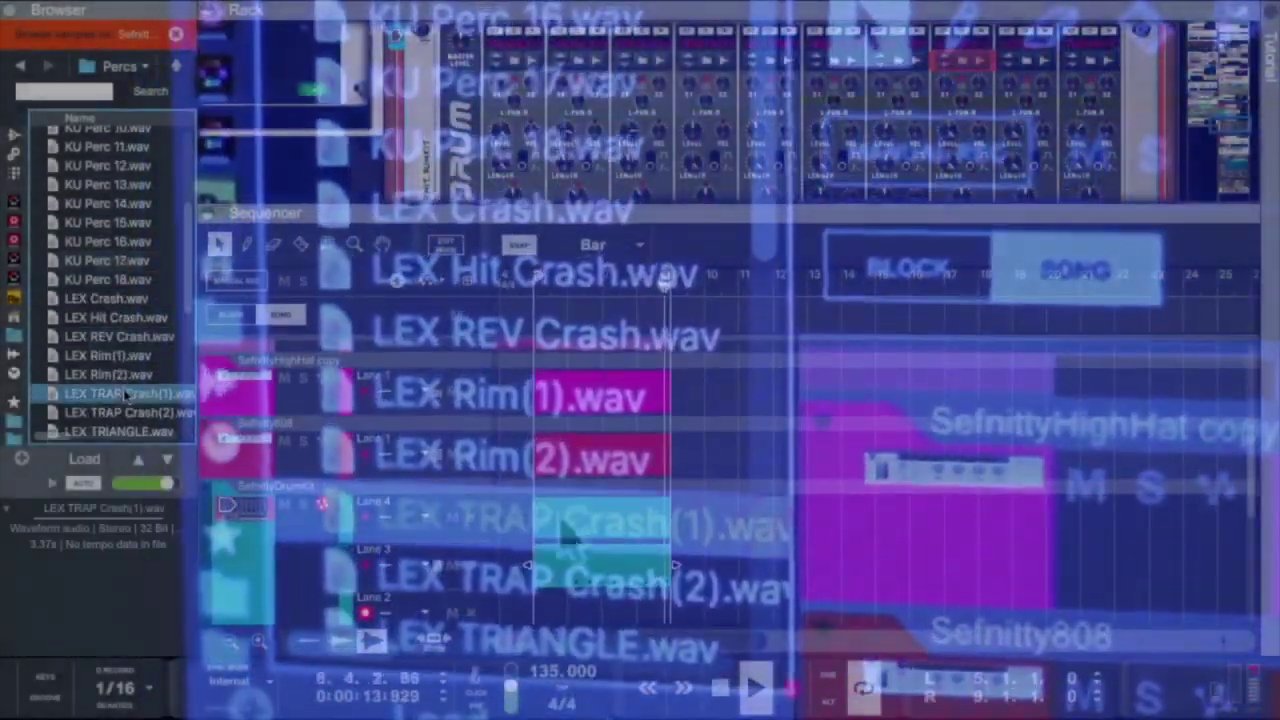
pyautogui.press('Down')
pyautogui.press('Down')
pyautogui.press('Down')
pyautogui.press('Down')
pyautogui.press('Down')
pyautogui.press('Down')
pyautogui.press('Down')
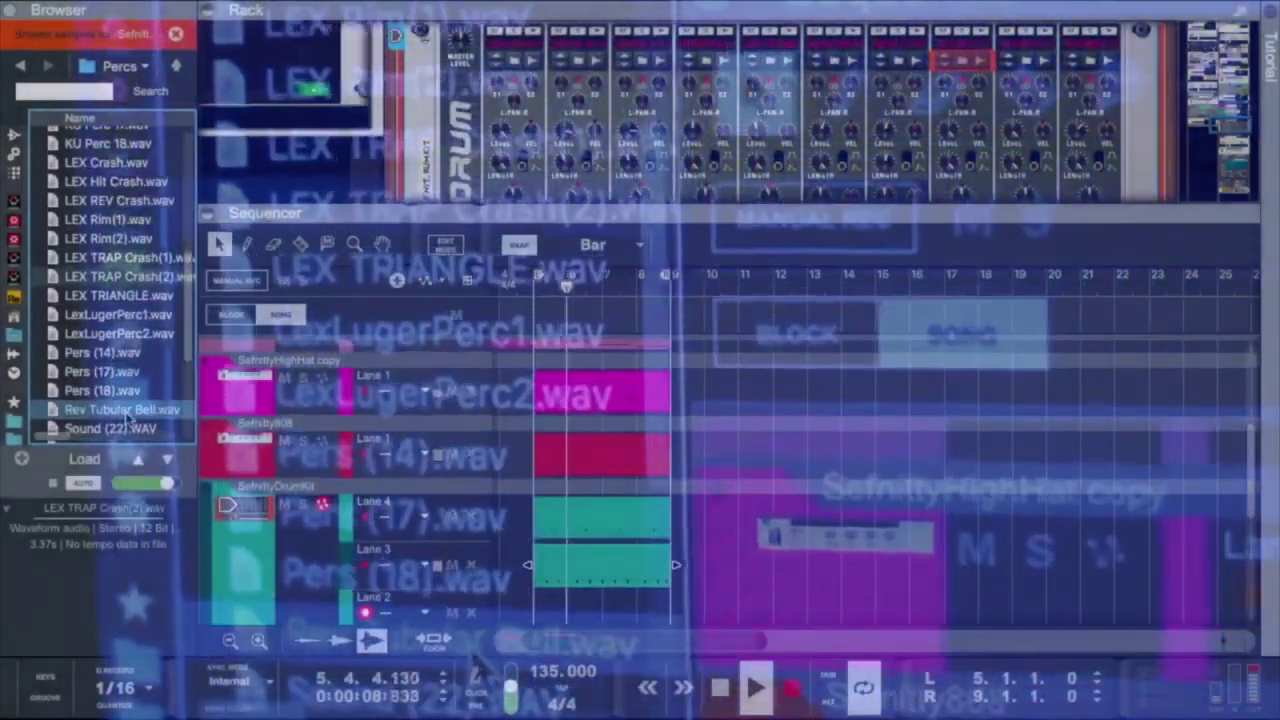
pyautogui.press('Down')
pyautogui.press('Down')
pyautogui.press('Down')
pyautogui.press('Down')
pyautogui.press('Down')
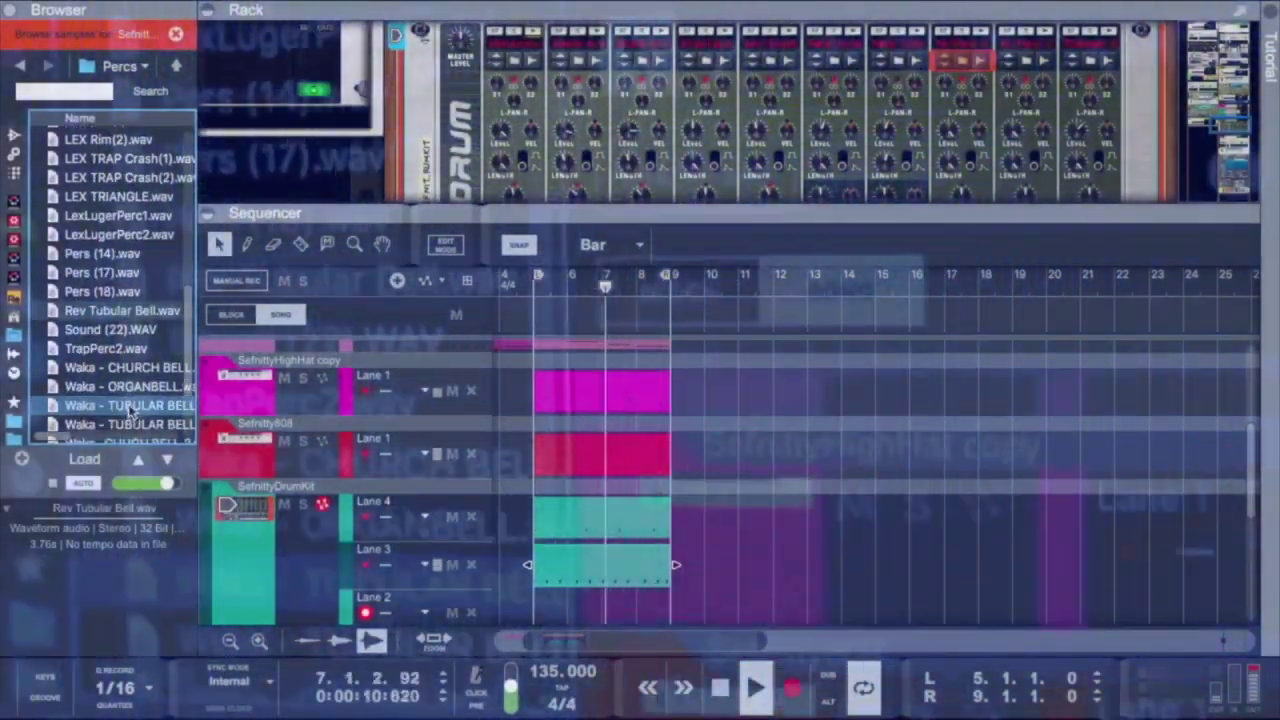
pyautogui.press('Up')
# Load TrapPerc2.wav into Redrum's drum 8.
pyautogui.click(112, 348)
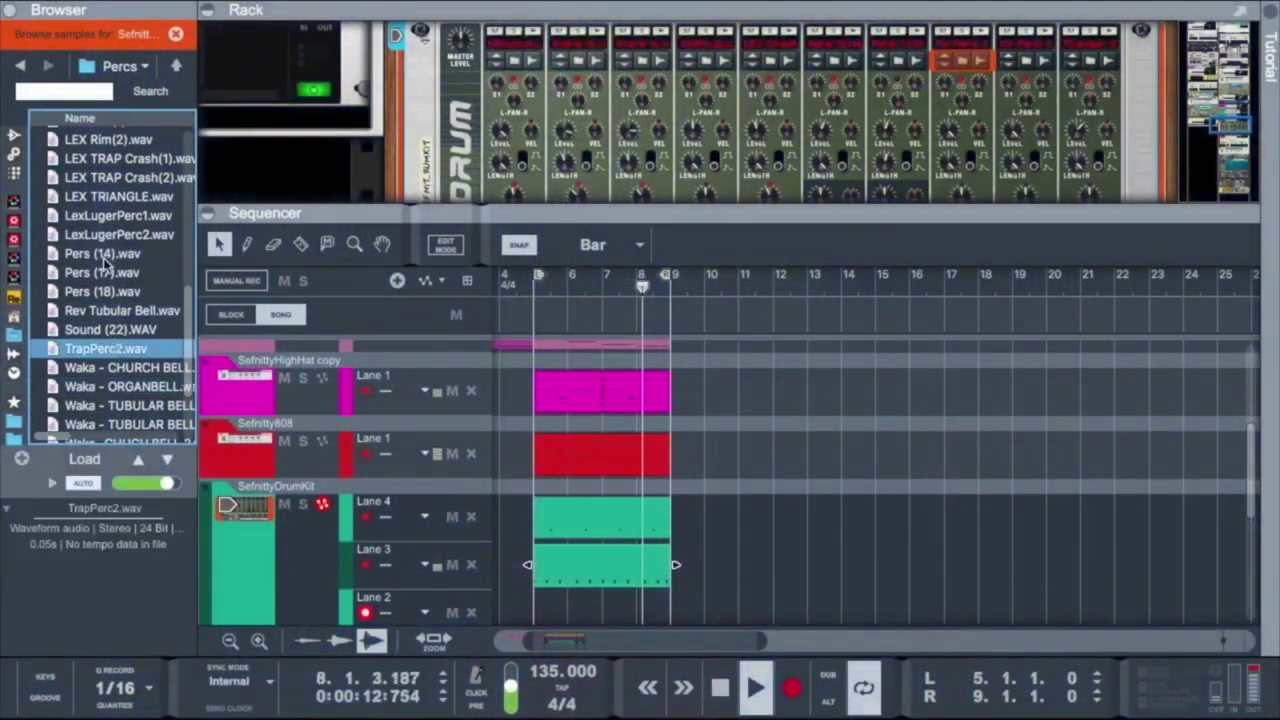
pyautogui.click(985, 55)
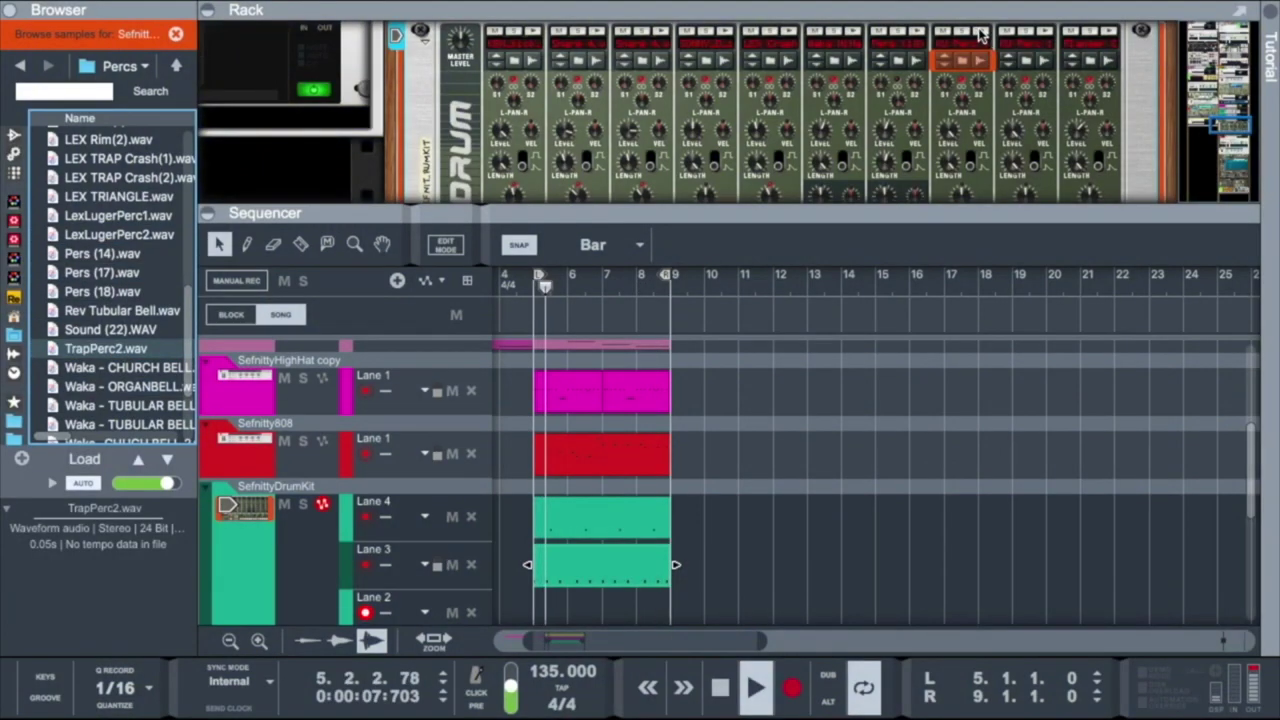
pyautogui.click(122, 351)
pyautogui.moveTo(122, 351); pyautogui.dragTo(845, 110)
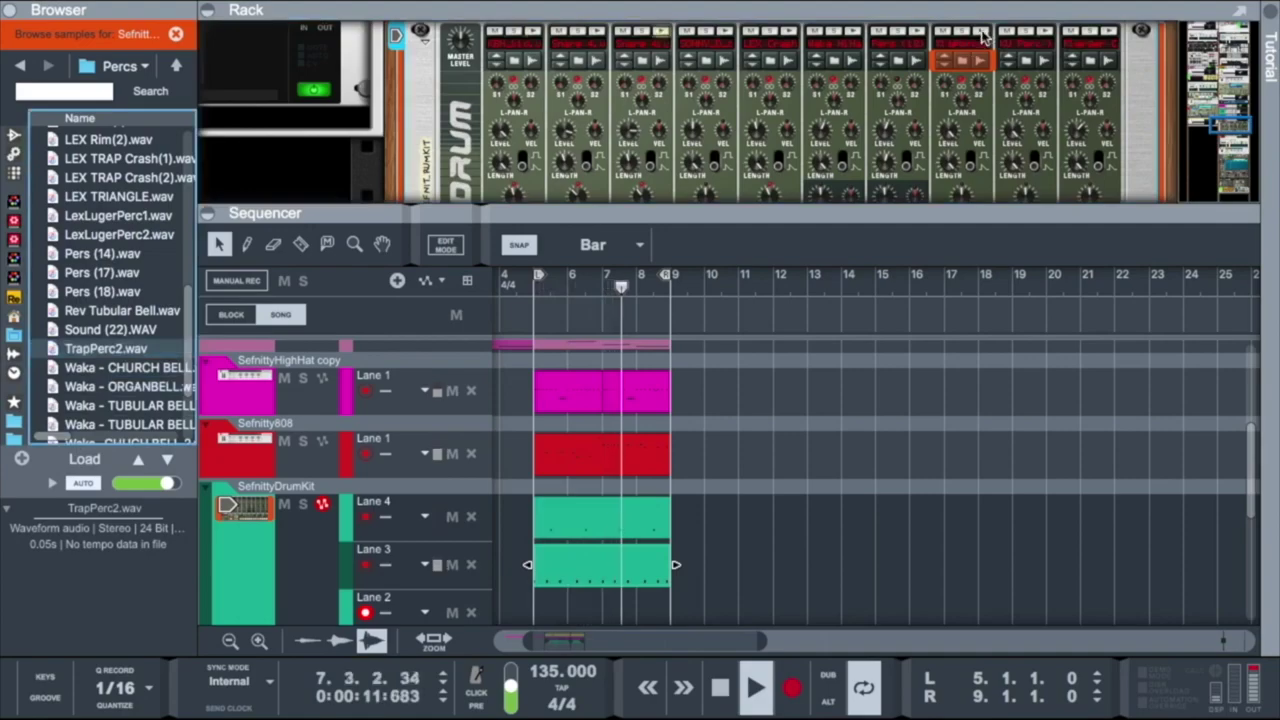
pyautogui.scroll(-3, 960, 120)
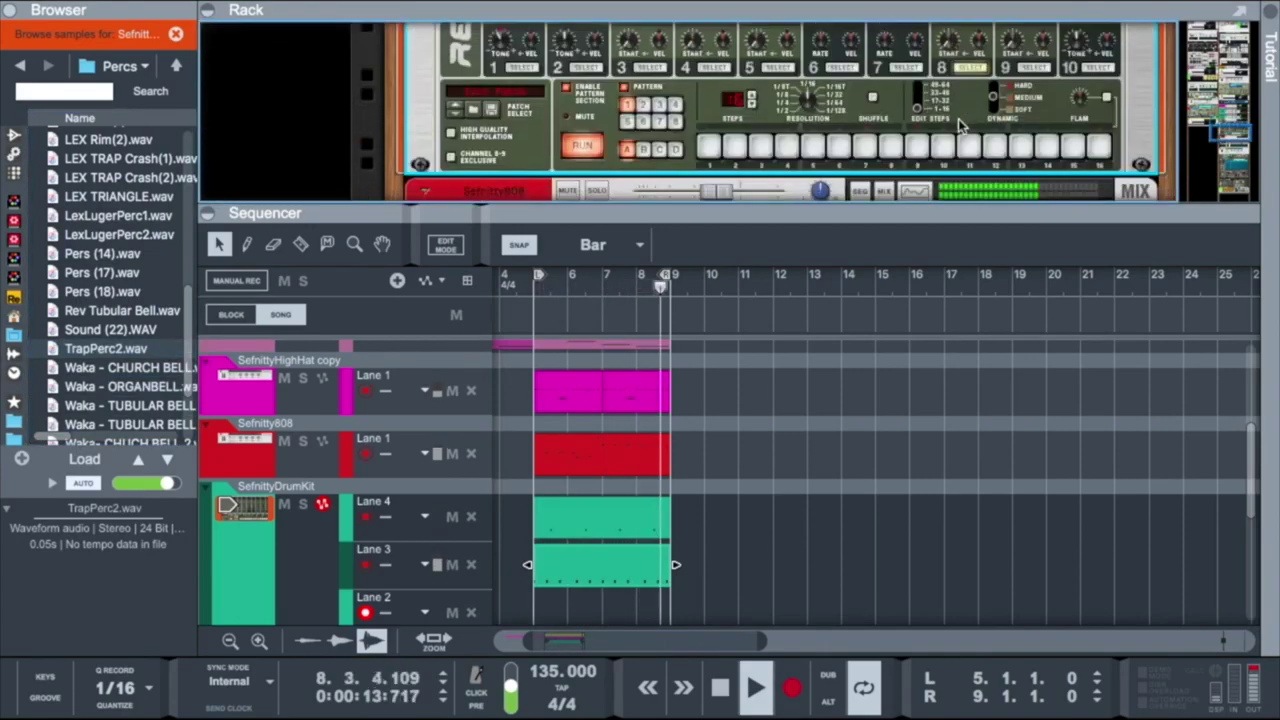
# Try out percussion hits for Redrum's drum 8 around steps 11 to 15, settling on steps 13, 14 and 15.
pyautogui.click(996, 148)
pyautogui.click(995, 148)
pyautogui.click(969, 148)
pyautogui.click(1021, 148)
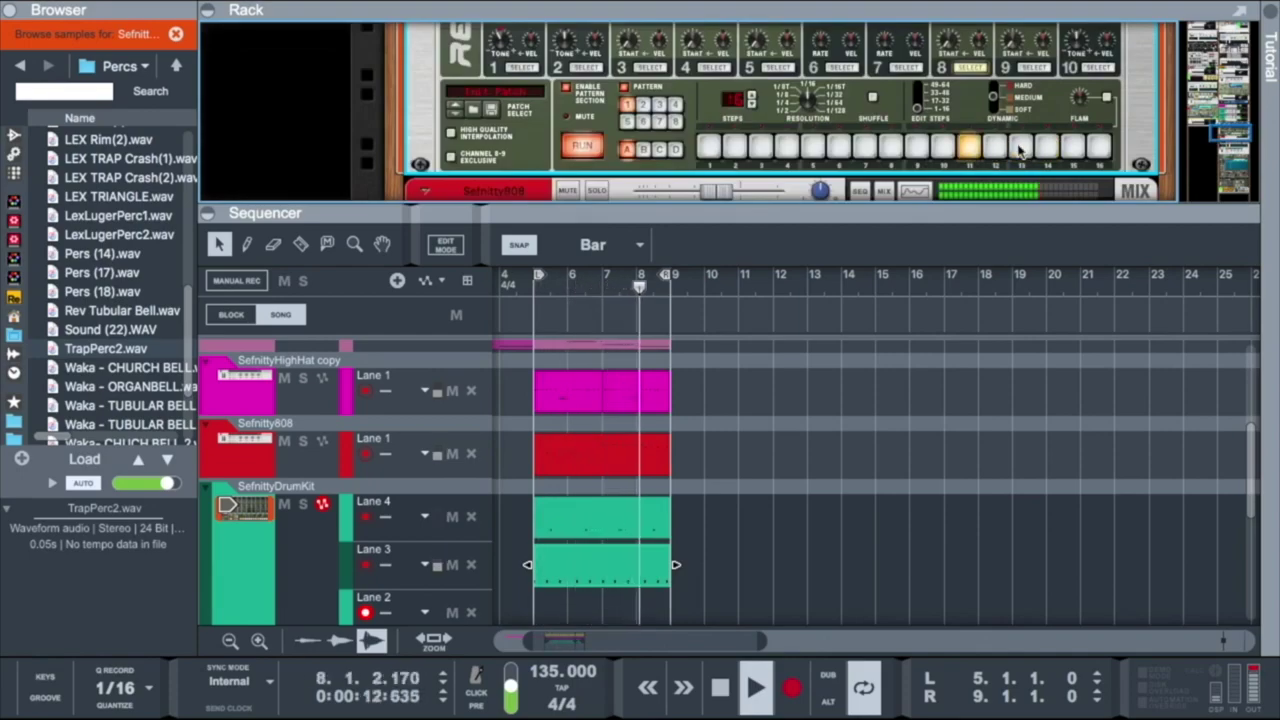
pyautogui.click(969, 150)
pyautogui.click(1073, 148)
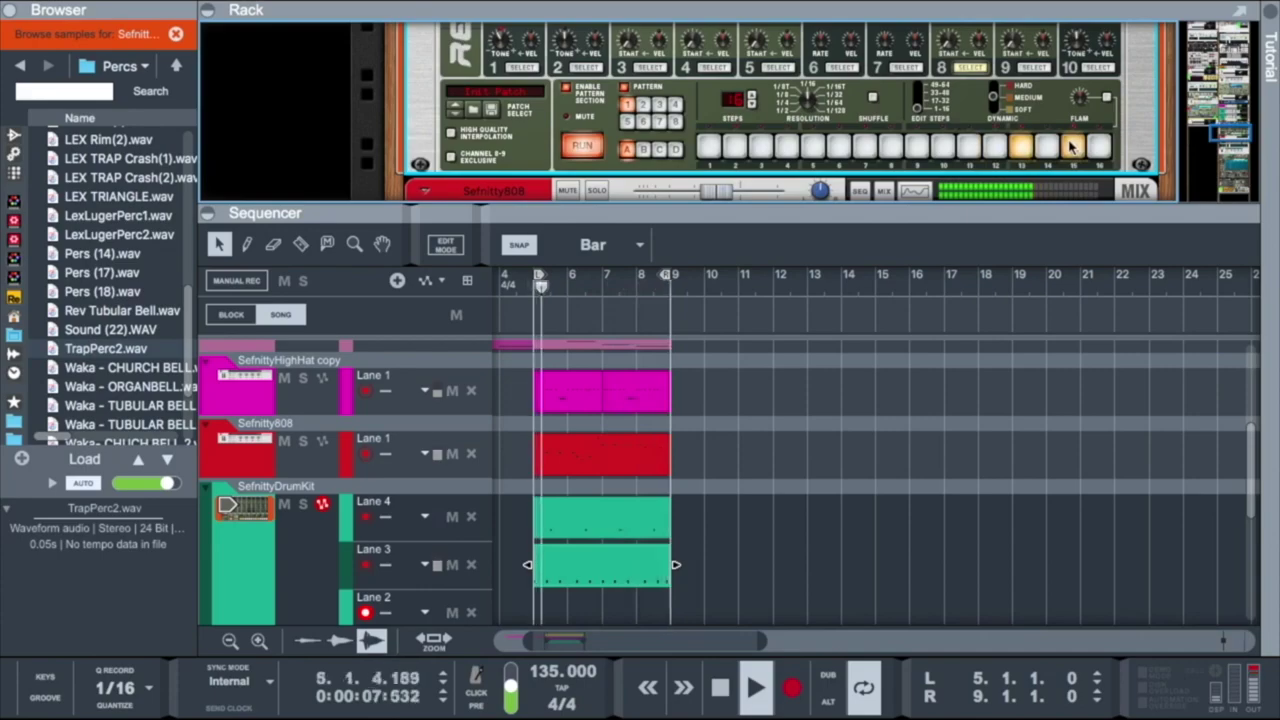
pyautogui.click(1046, 150)
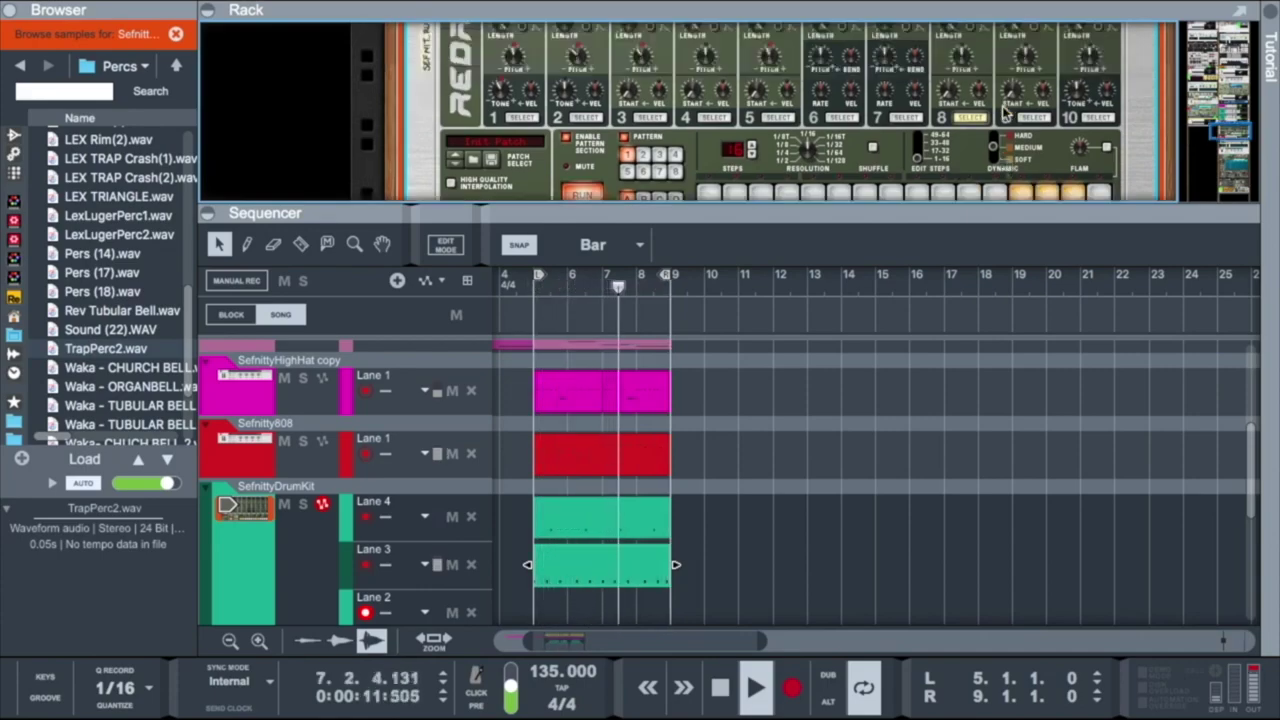
# Replace the late hits of Redrum's drum 8 with a single percussion hit on step 7.
pyautogui.scroll(3, 1015, 135)
pyautogui.scroll(-2, 978, 147)
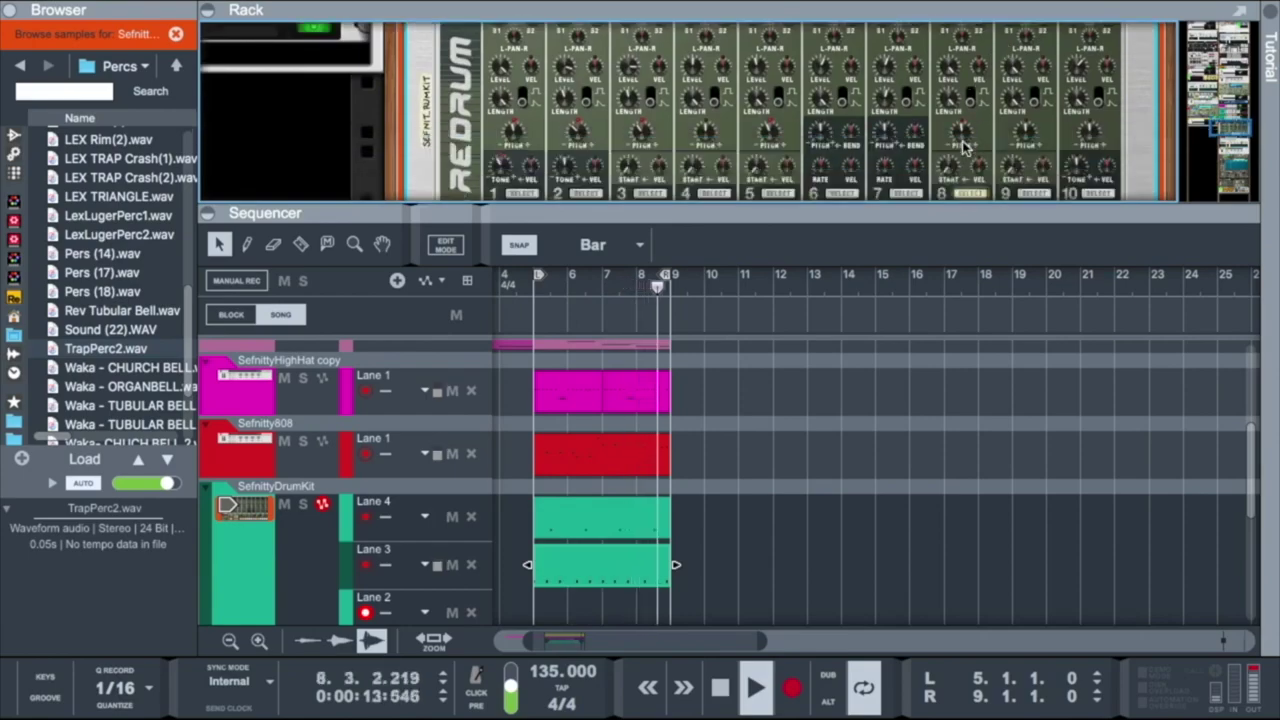
pyautogui.scroll(-2, 1015, 148)
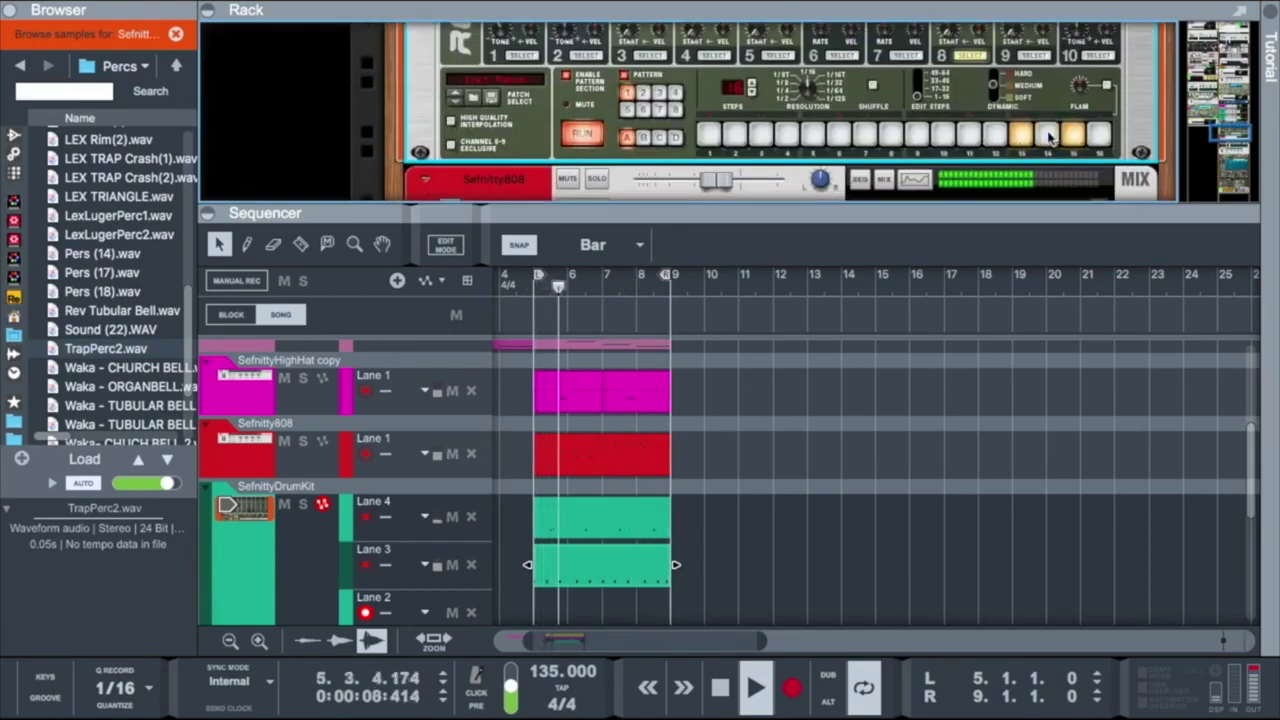
pyautogui.click(1073, 138)
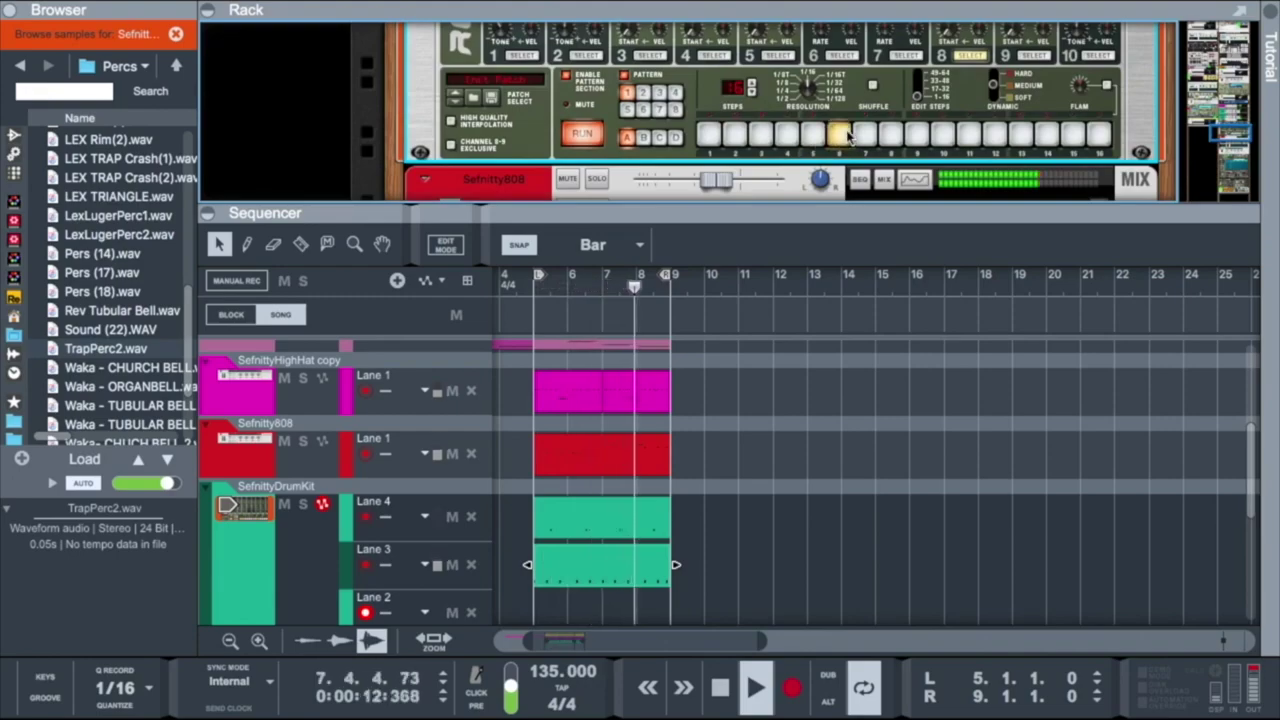
pyautogui.click(845, 136)
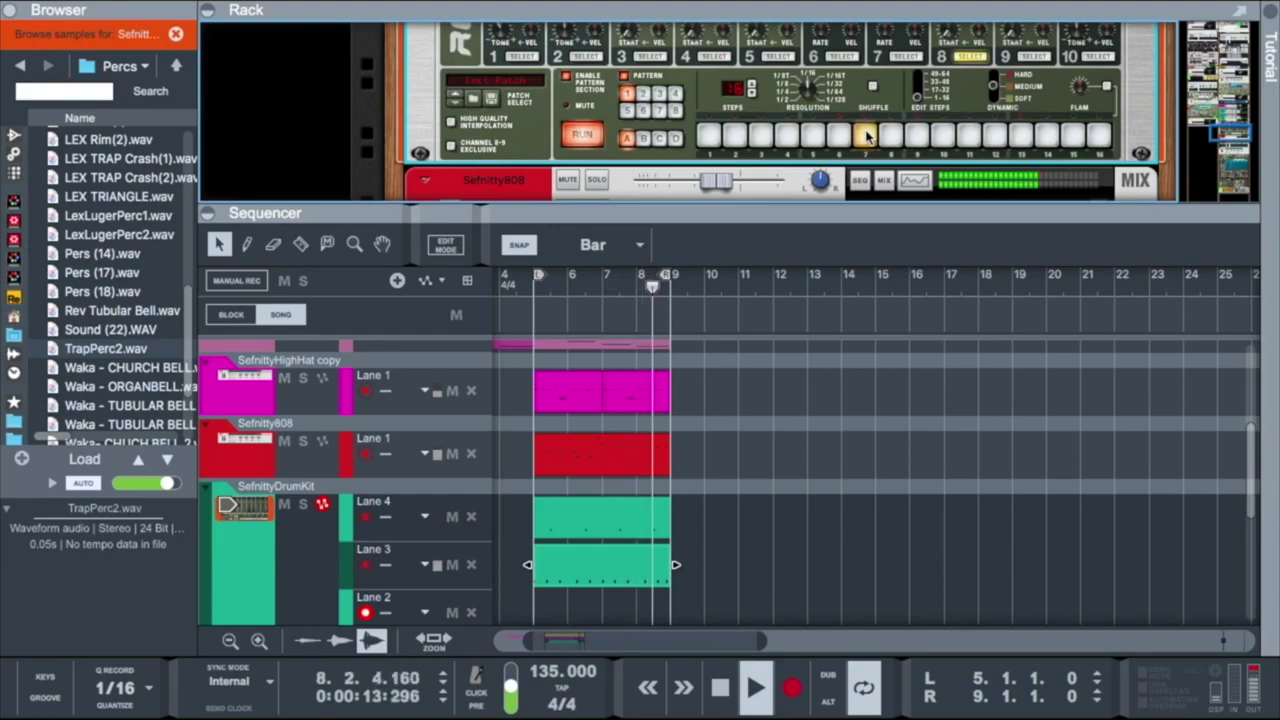
# Copy the Redrum percussion pattern to the SefnittyDrumKit track between bars 5 and 9.
pyautogui.scroll(3, 866, 136)
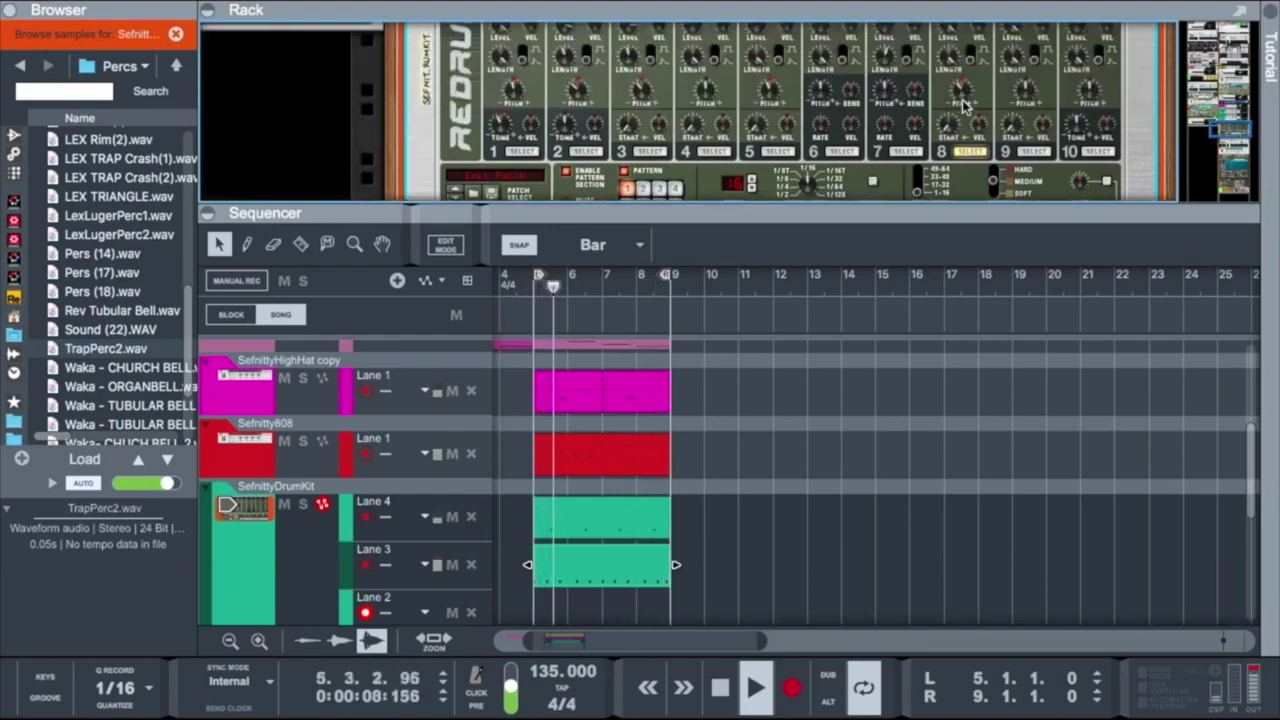
pyautogui.scroll(-3, 963, 103)
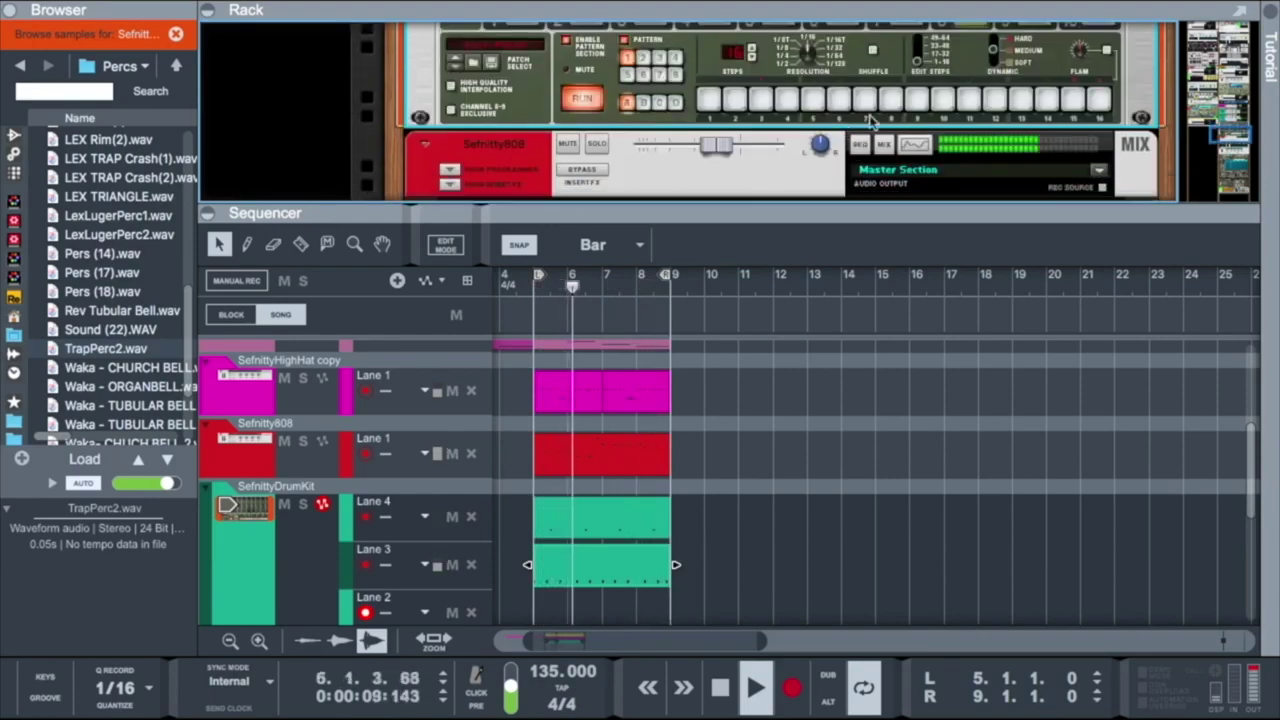
pyautogui.rightClick(855, 68)
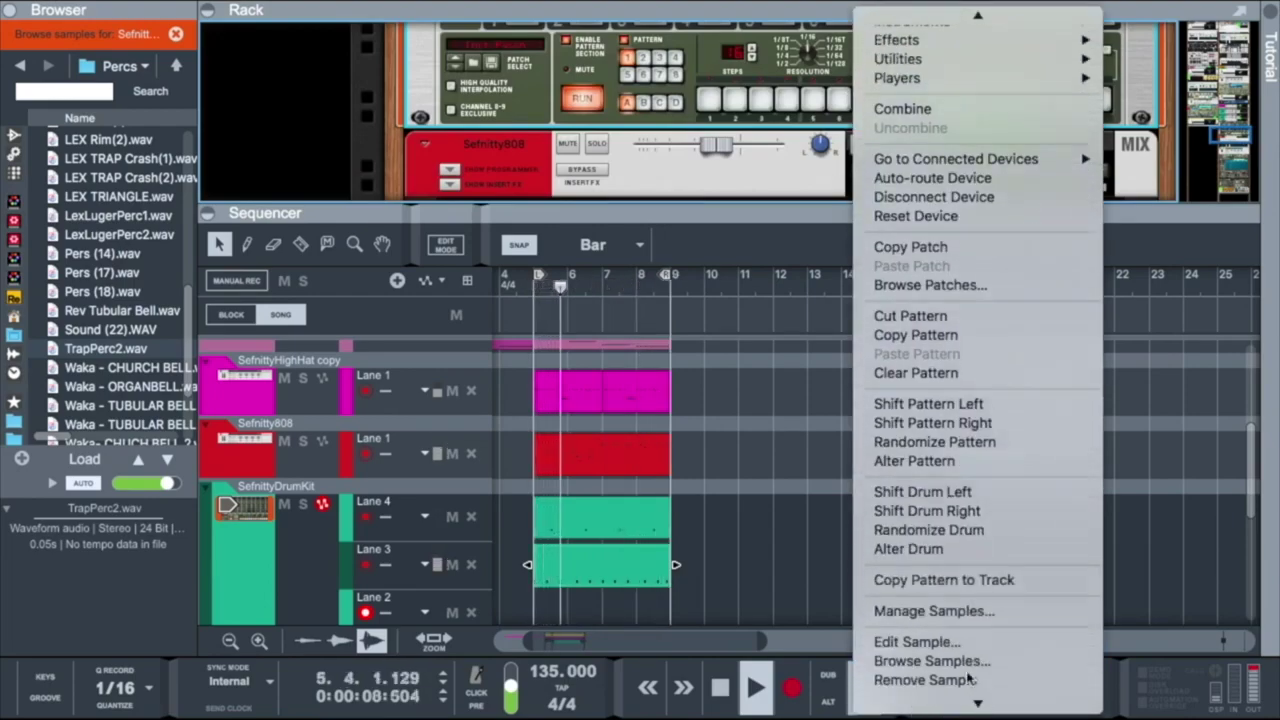
pyautogui.click(930, 580)
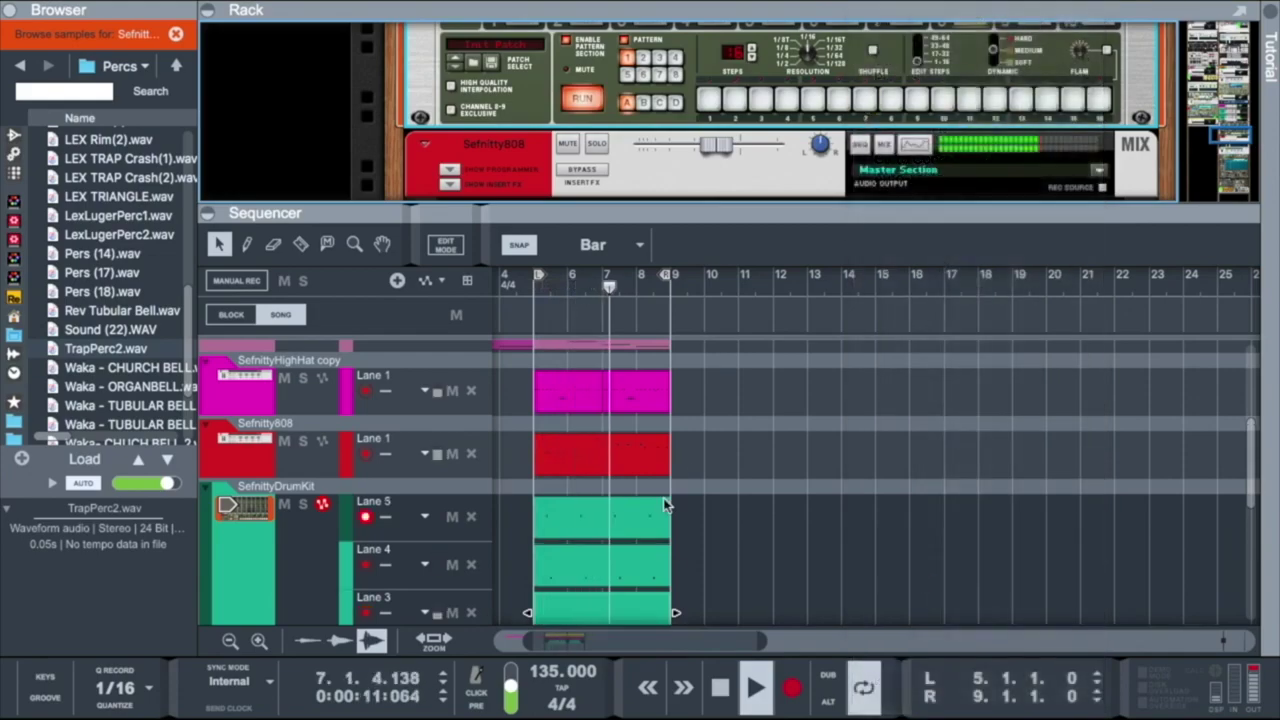
# Trim the new Lane 5 percussion to a one-bar clip at bar 6 and place a copy at bar 8.
pyautogui.click(641, 526)
pyautogui.moveTo(676, 517); pyautogui.dragTo(585, 532)
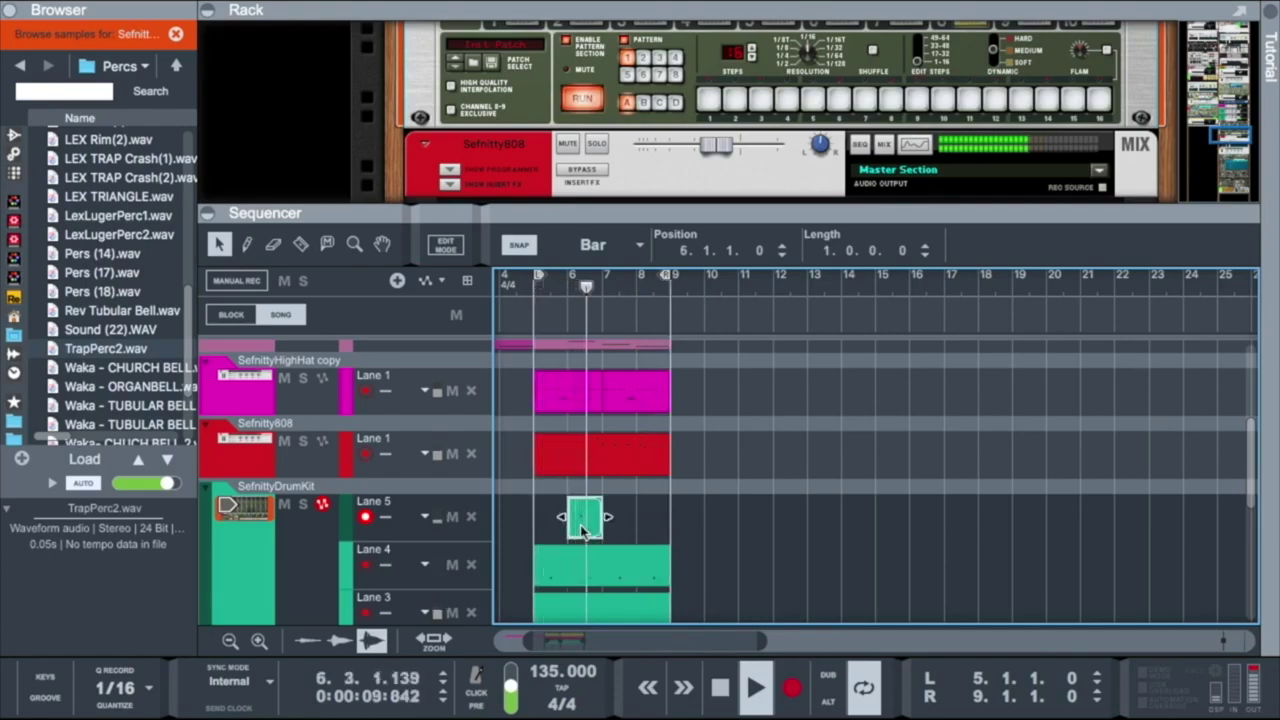
pyautogui.moveTo(585, 532); pyautogui.dragTo(646, 528)
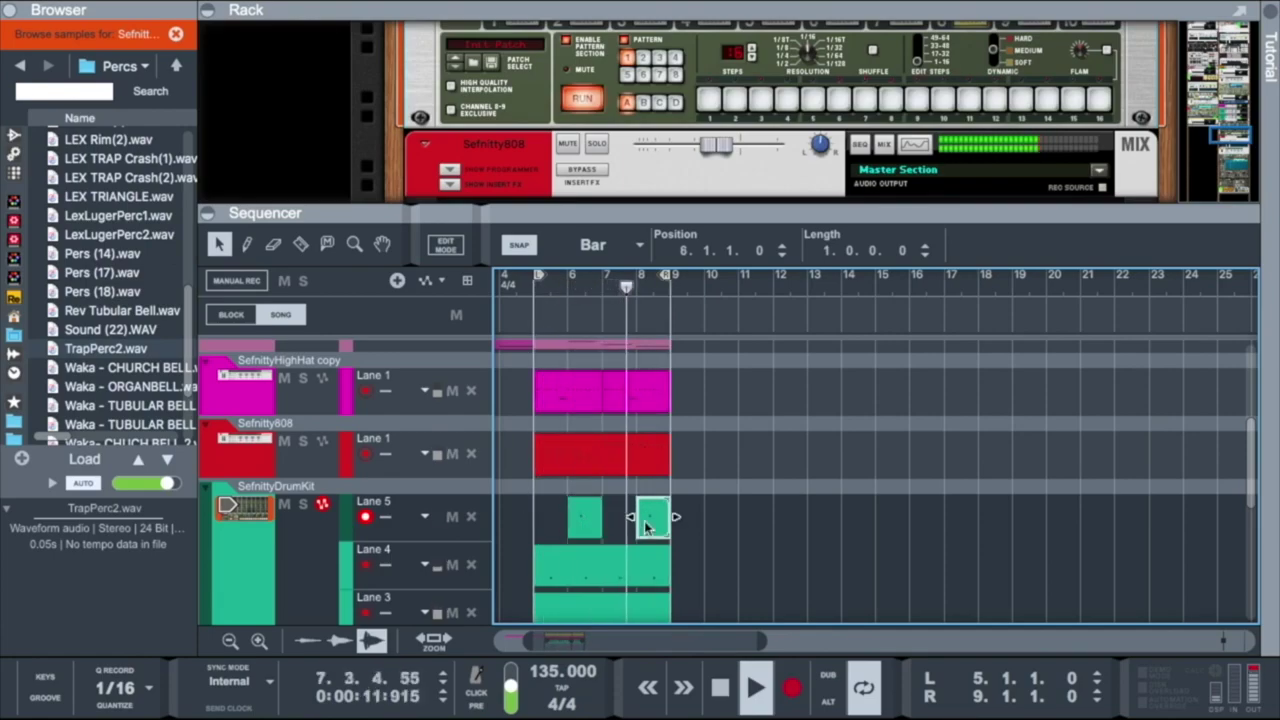
pyautogui.hscroll(-1, 646, 528)
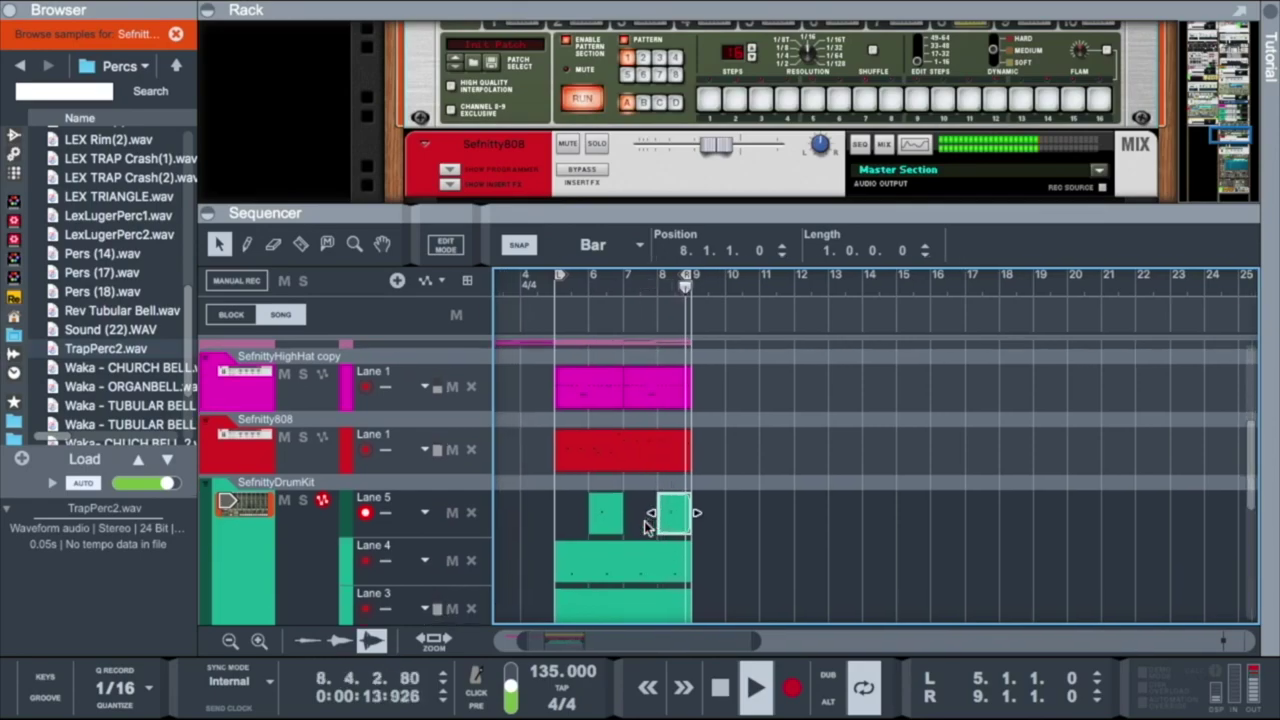
# Review Redrum's drum 8 controls, then the mixer's master inserts, channel dynamics and the Sefnitty808 fader level.
pyautogui.scroll(4, 833, 155)
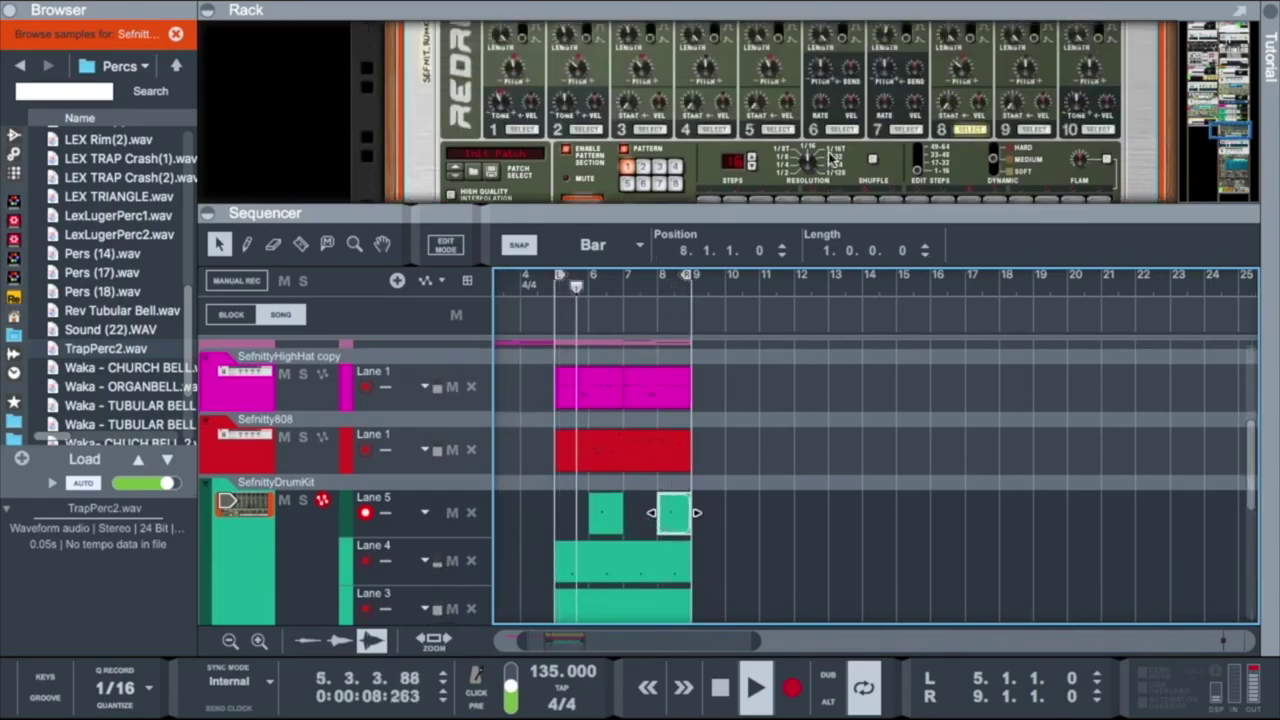
pyautogui.click(964, 119)
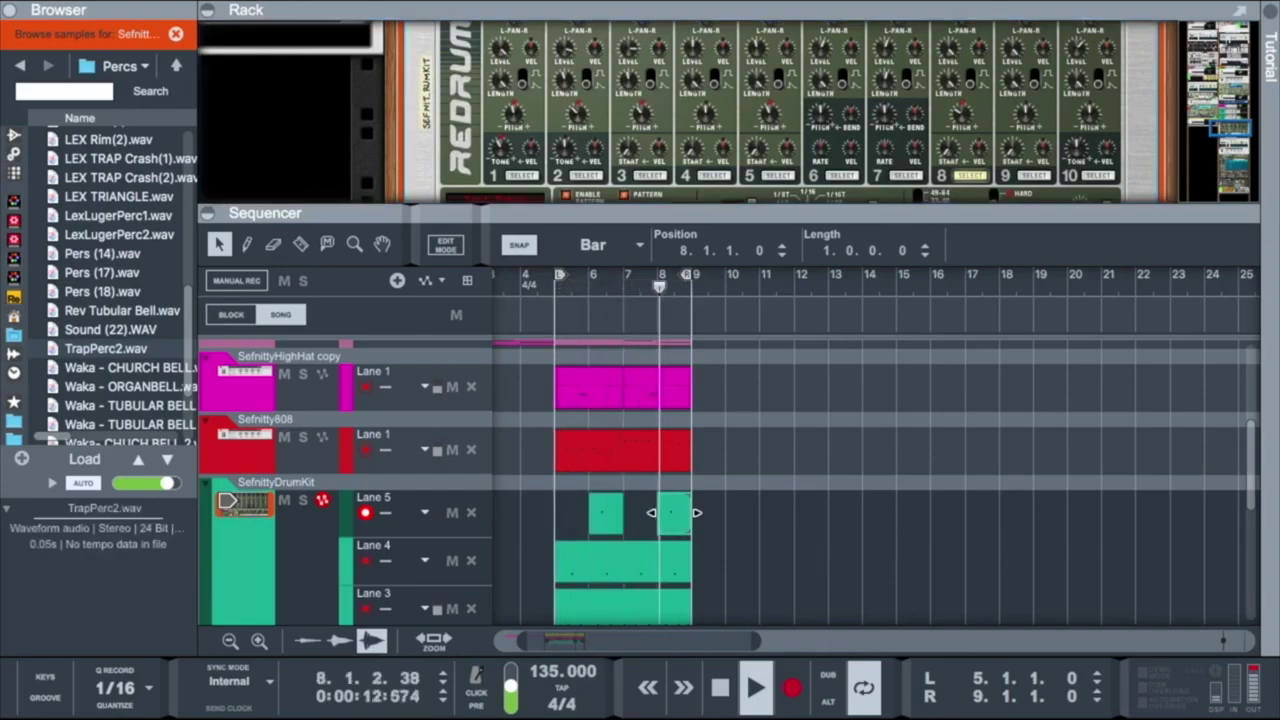
pyautogui.press('F5')
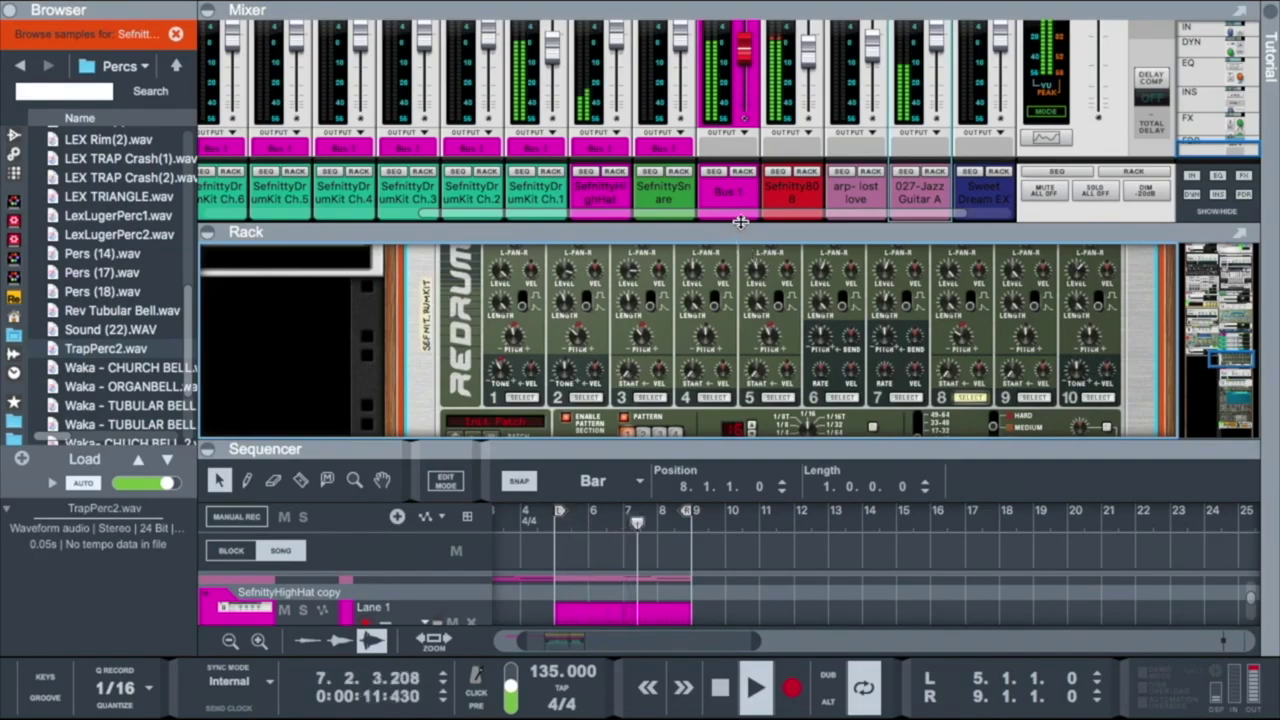
pyautogui.moveTo(745, 252); pyautogui.dragTo(750, 338)
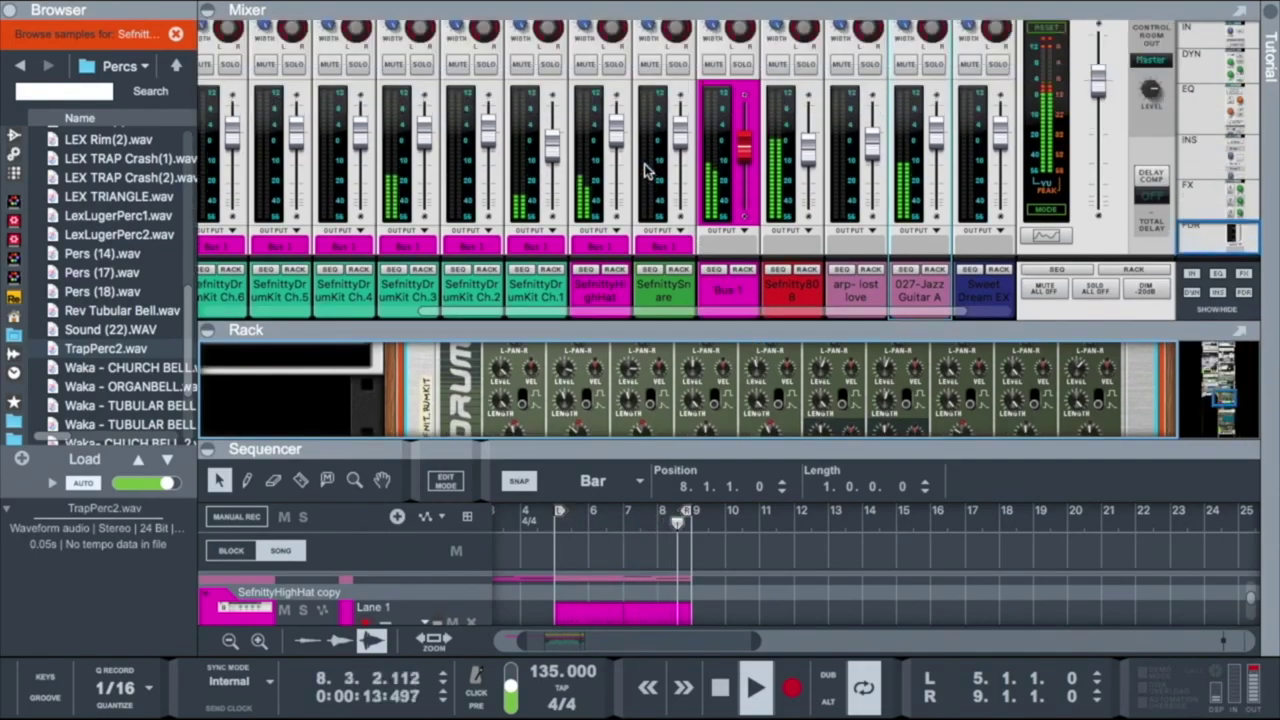
pyautogui.scroll(10, 1105, 115)
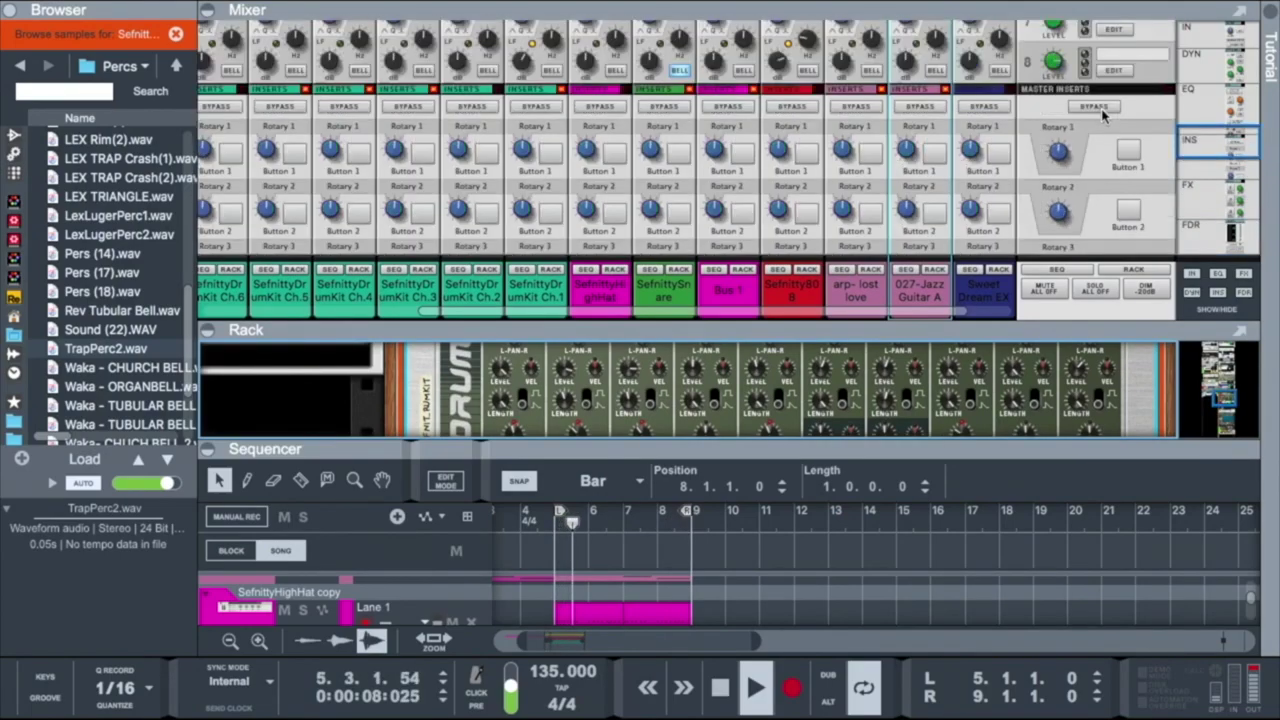
pyautogui.scroll(-4, 1105, 115)
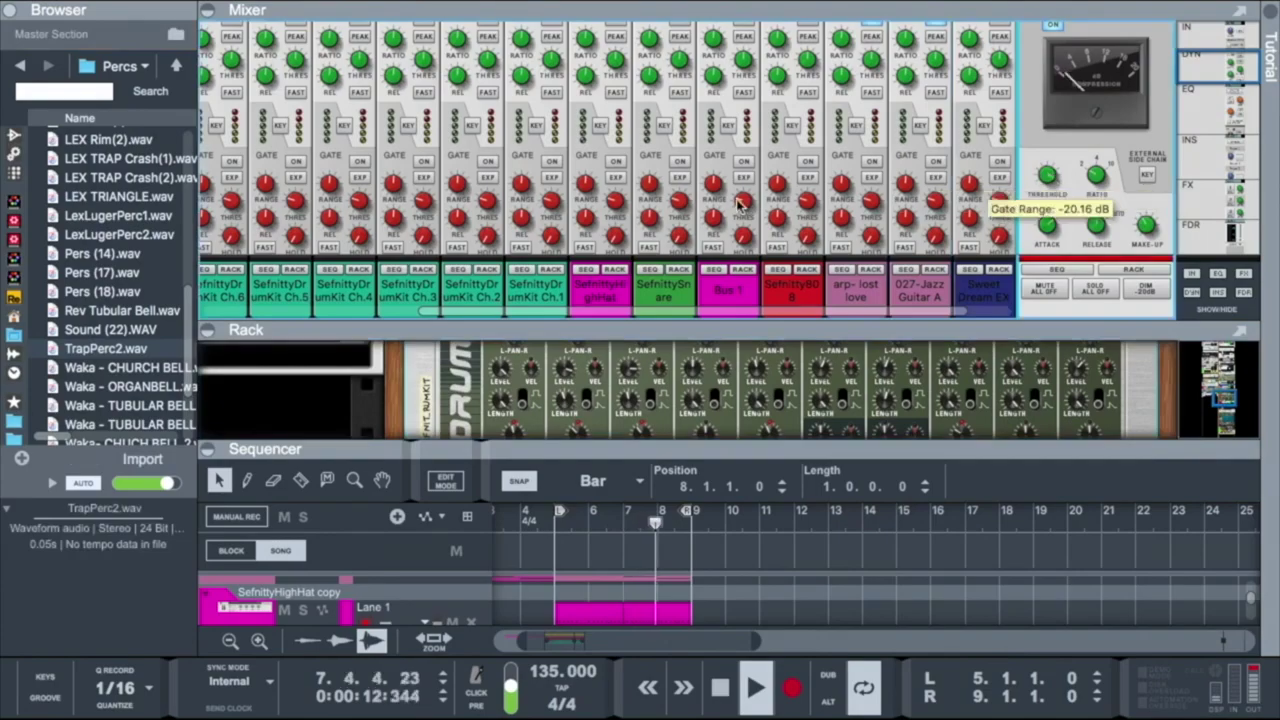
pyautogui.scroll(-8, 785, 172)
pyautogui.click(808, 155)
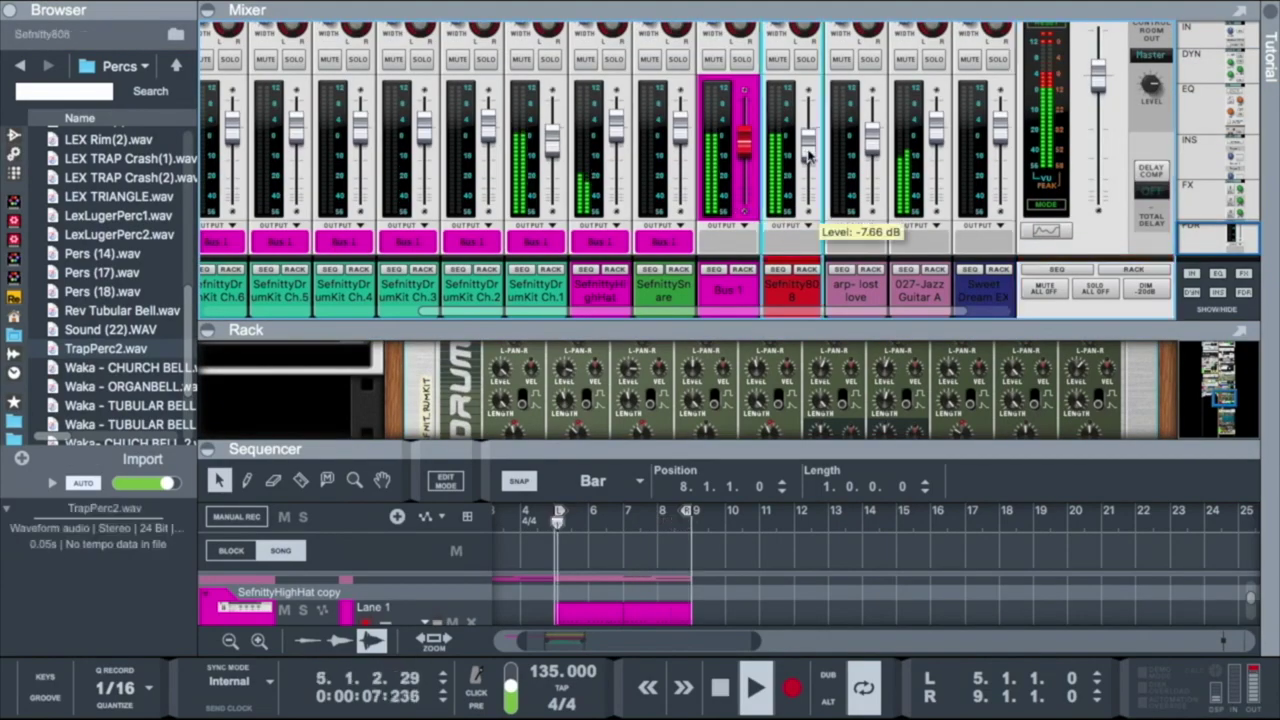
pyautogui.moveTo(767, 444); pyautogui.dragTo(588, 236)
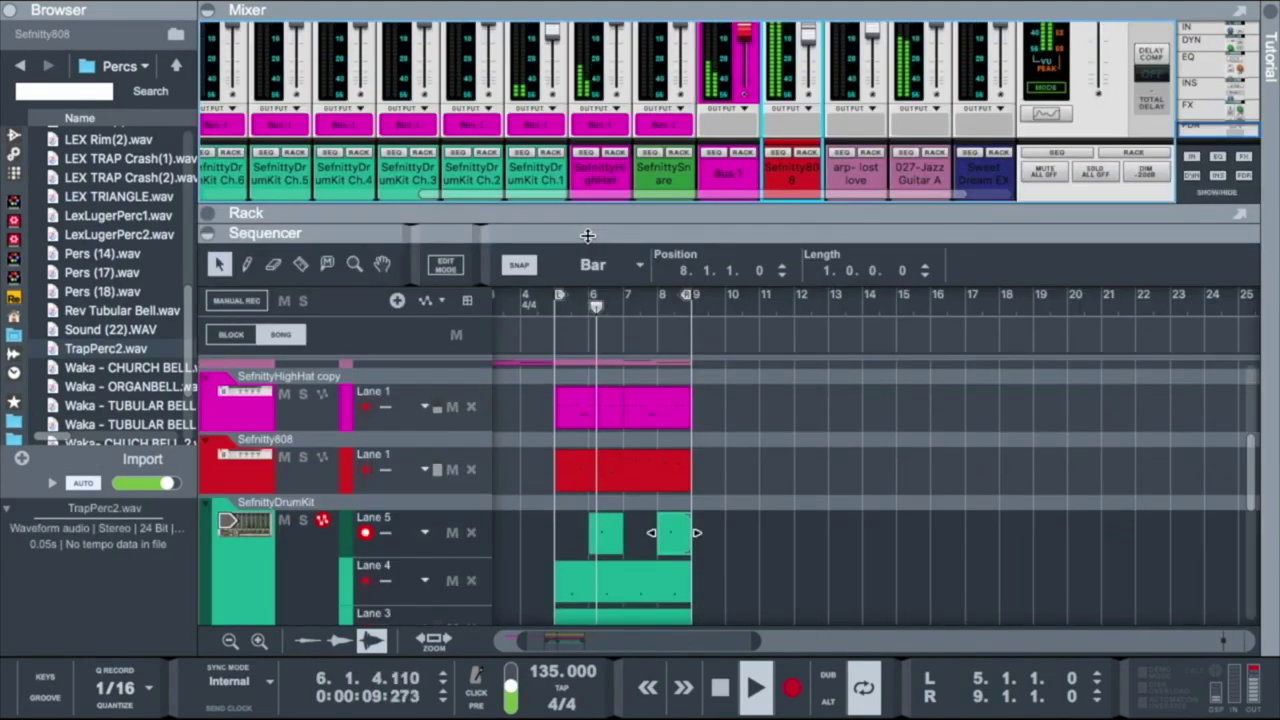
pyautogui.scroll(-2, 778, 520)
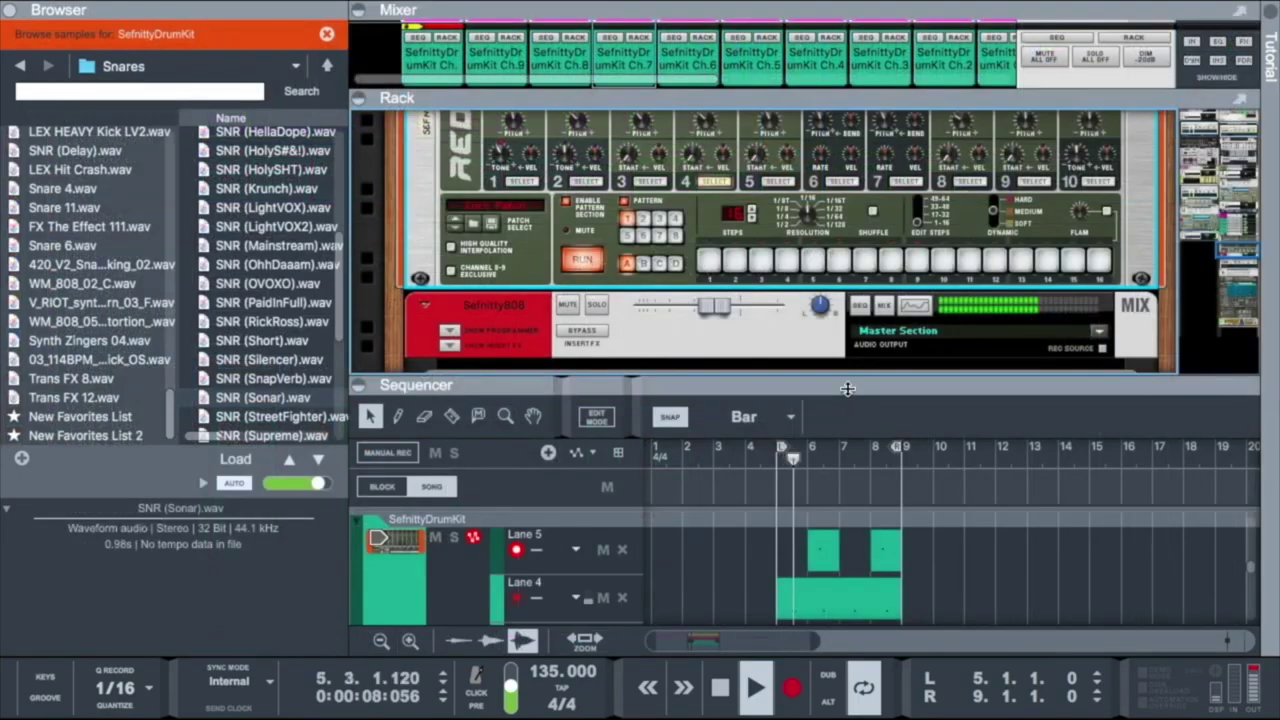
# Copy the drum 4 snare pattern to the SefnittyDrumKit track and keep one-bar Lane 6 clips at bars 6 and 8.
pyautogui.moveTo(847, 388); pyautogui.dragTo(882, 314)
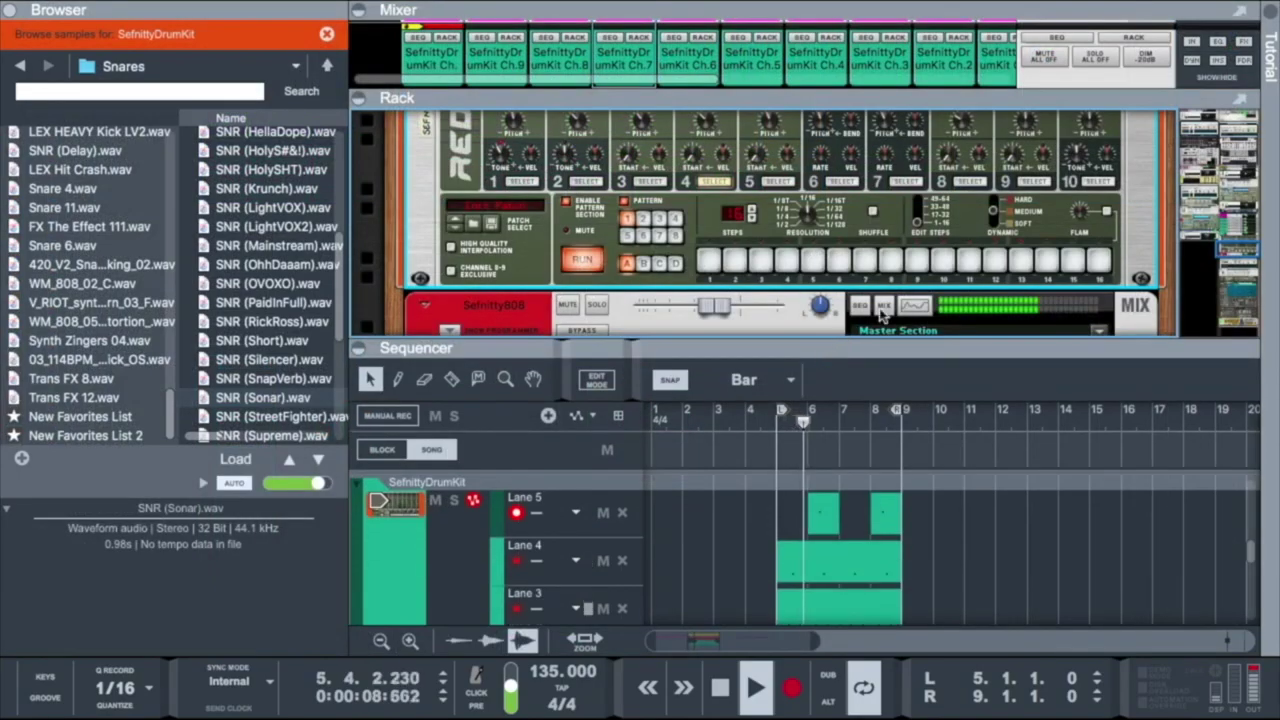
pyautogui.rightClick(848, 225)
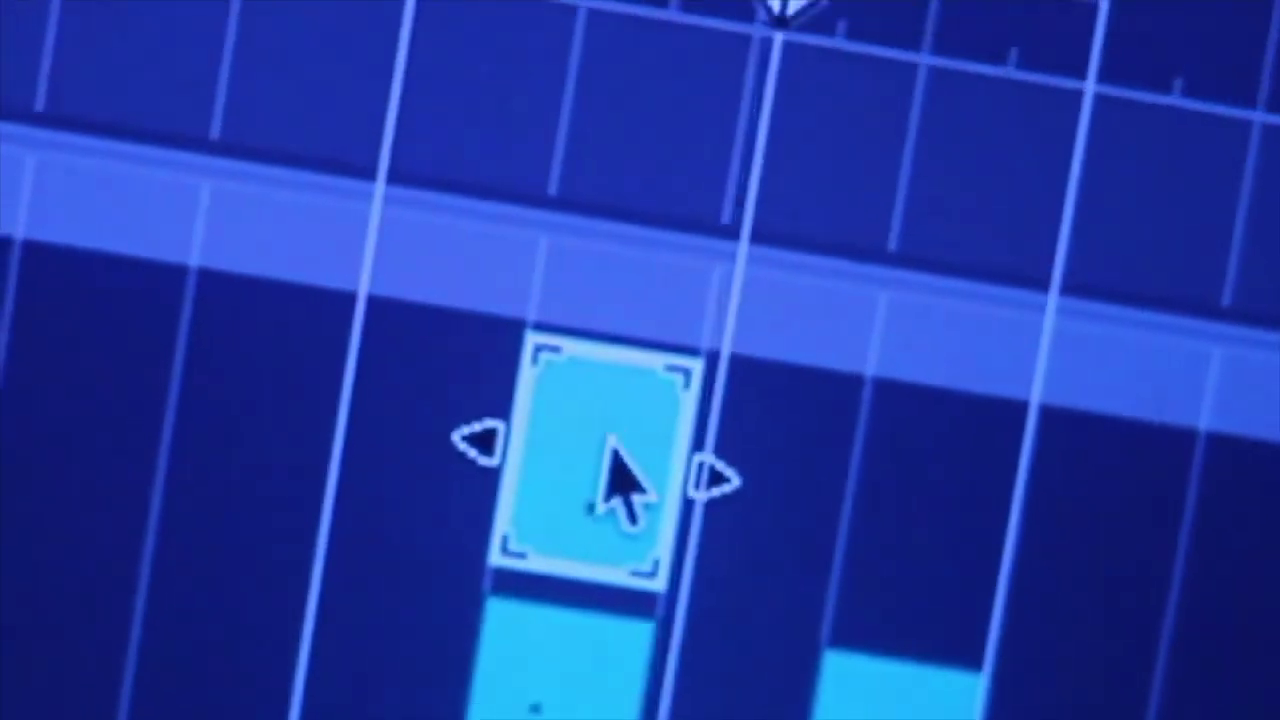
pyautogui.moveTo(575, 490); pyautogui.dragTo(800, 510)
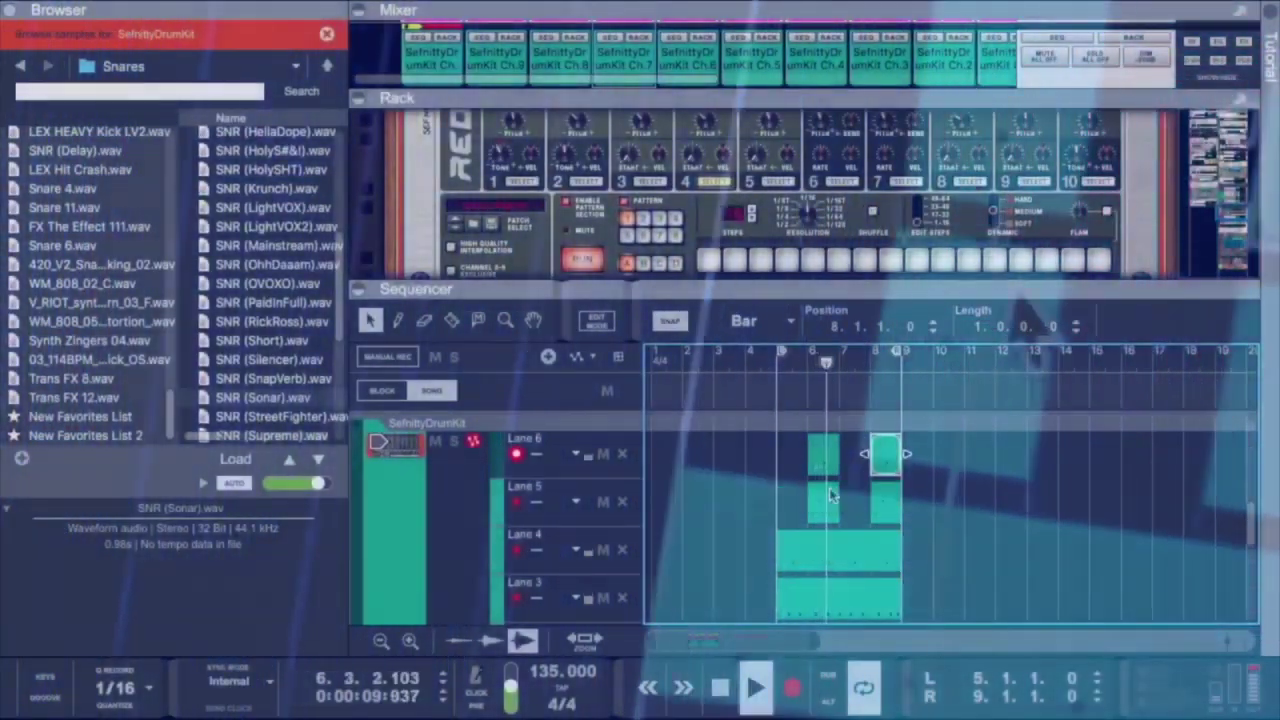
# Select the SefnittySnare track and browse samples for the NN-19 sampler inside its Combinator.
pyautogui.scroll(-3, 696, 526)
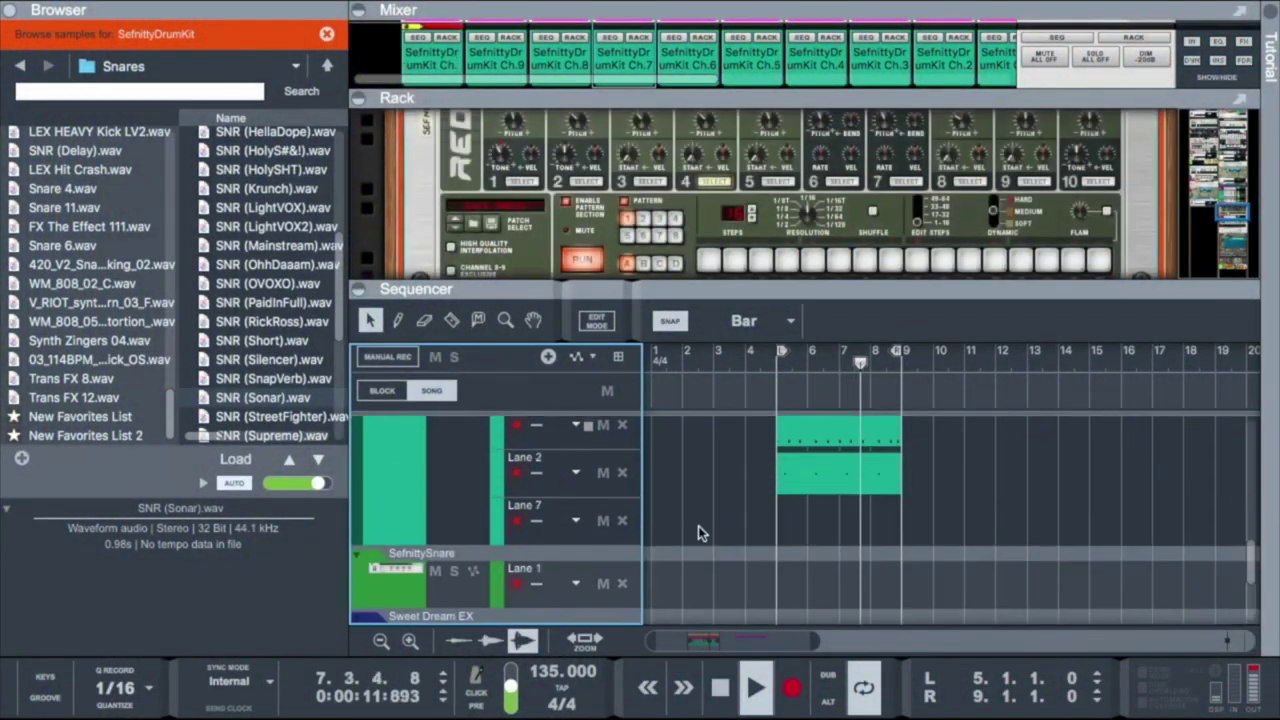
pyautogui.scroll(-2, 698, 526)
pyautogui.click(385, 512)
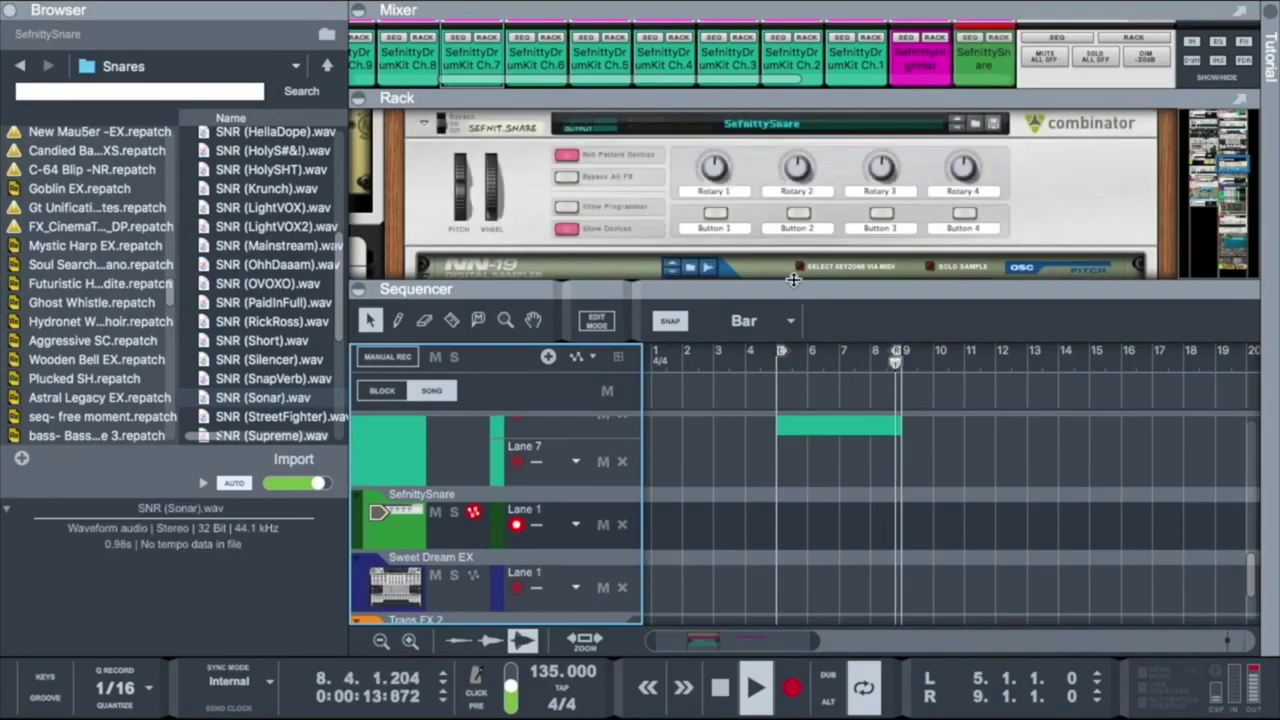
pyautogui.moveTo(799, 317); pyautogui.dragTo(803, 357)
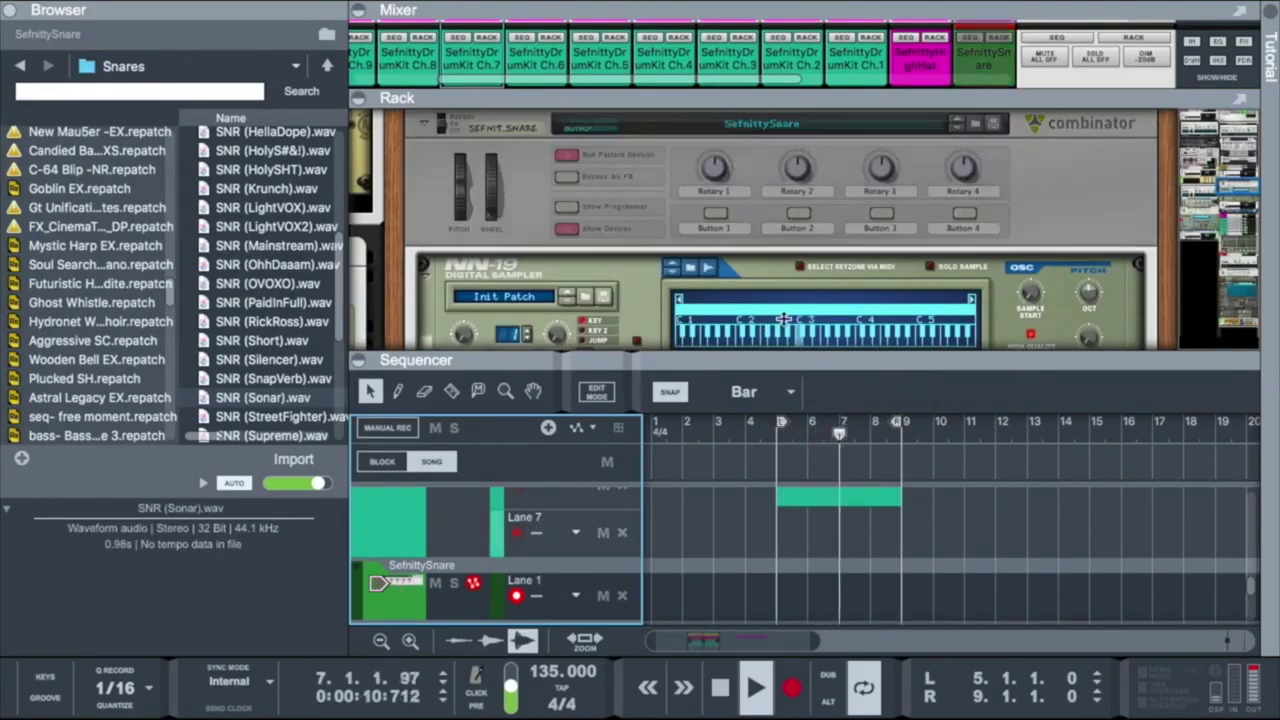
pyautogui.scroll(-1, 600, 238)
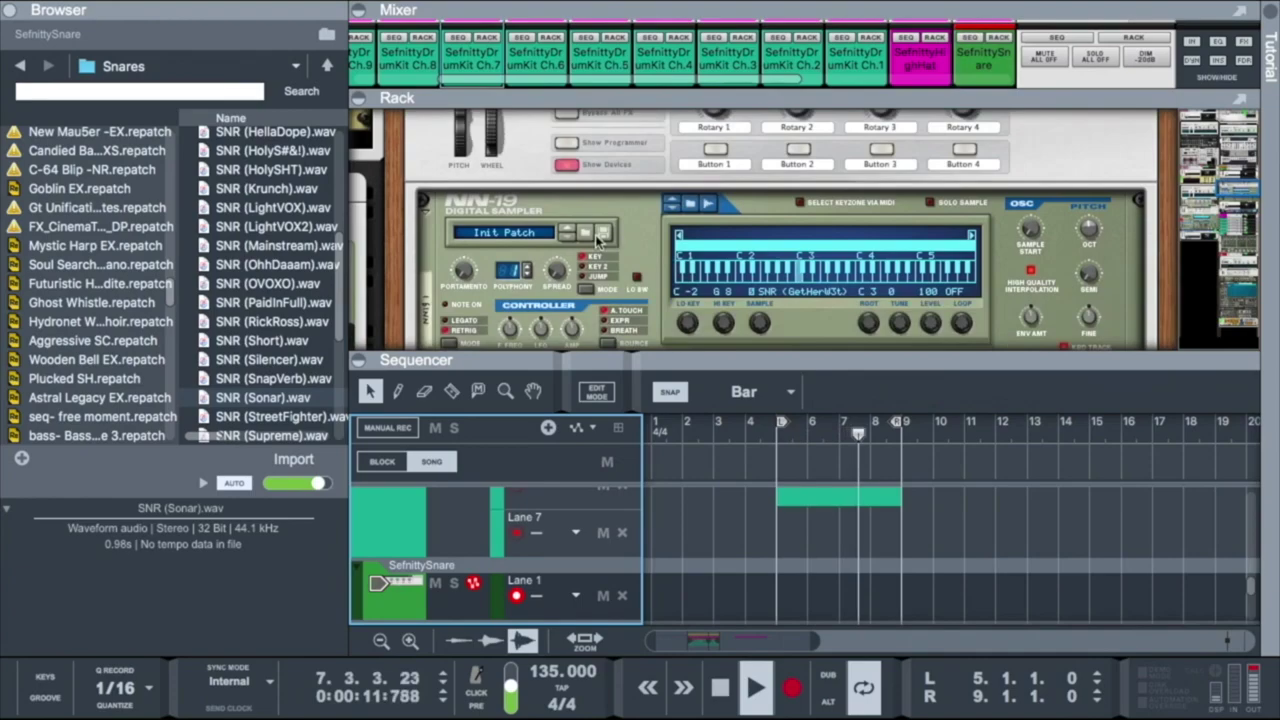
pyautogui.click(690, 206)
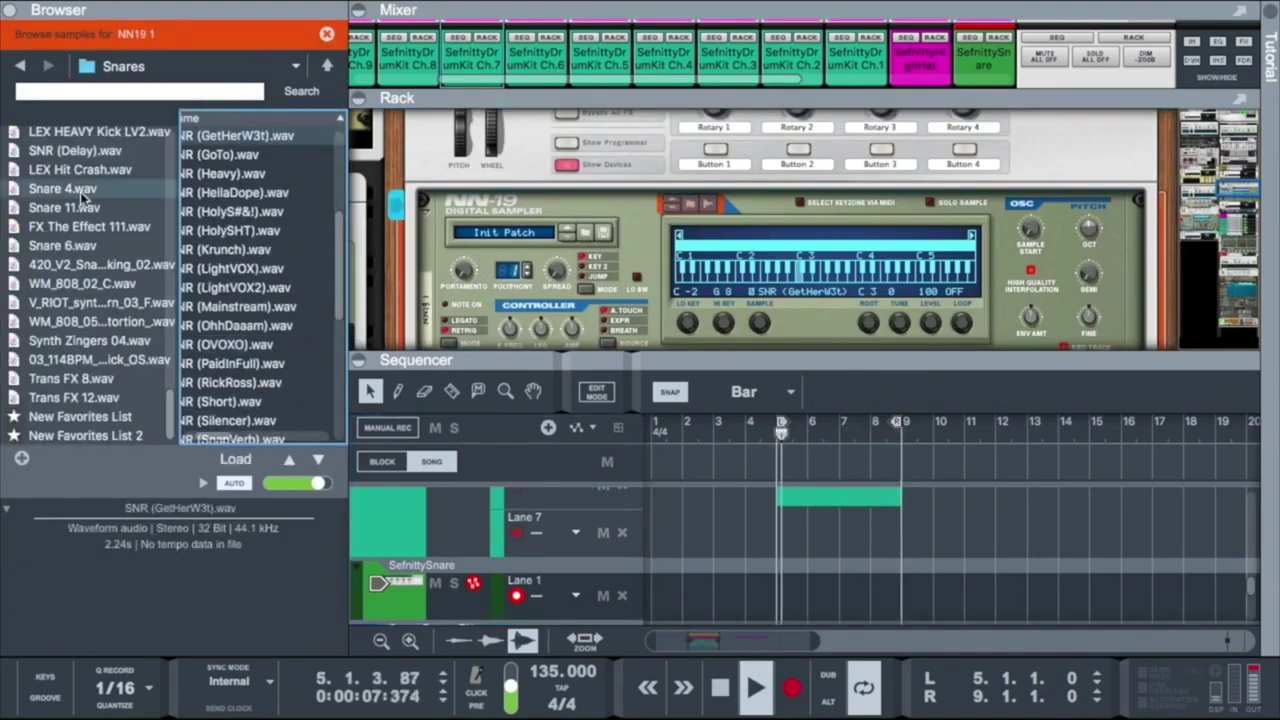
# Audition numbered snare samples for the NN-19, starting with Snare 1.wav and Snare 2.wav.
pyautogui.click(80, 192)
pyautogui.click(113, 205)
pyautogui.click(248, 135)
pyautogui.click(250, 154)
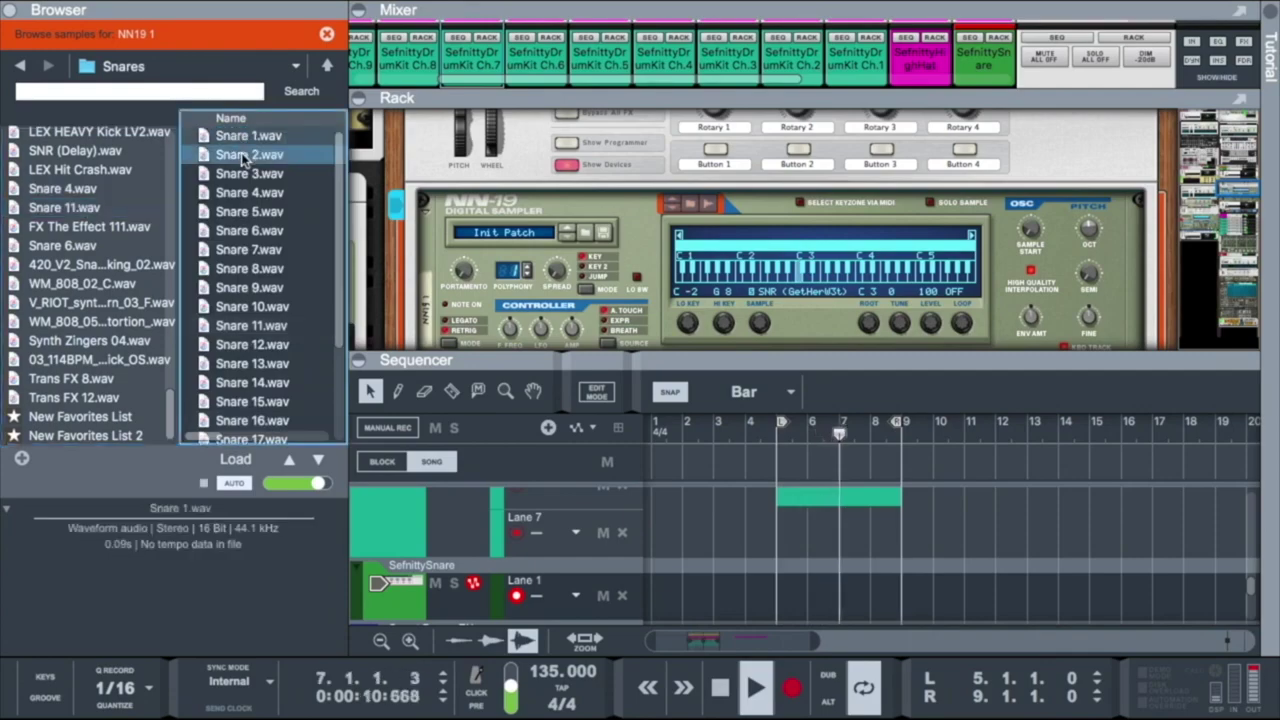
pyautogui.click(319, 460)
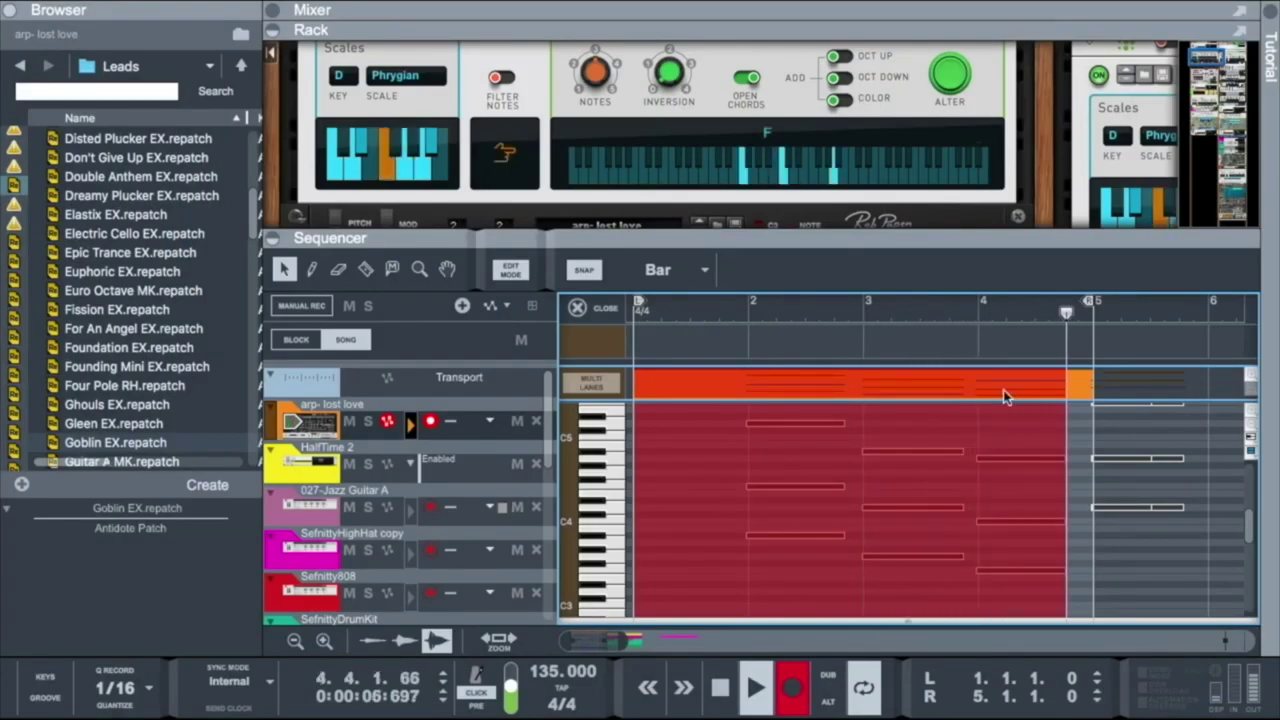
# Finish recording the arp- lost love chords as a four-bar clip starting at bar 1 and switch recording off.
pyautogui.rightClick(1001, 390)
pyautogui.click(828, 675)
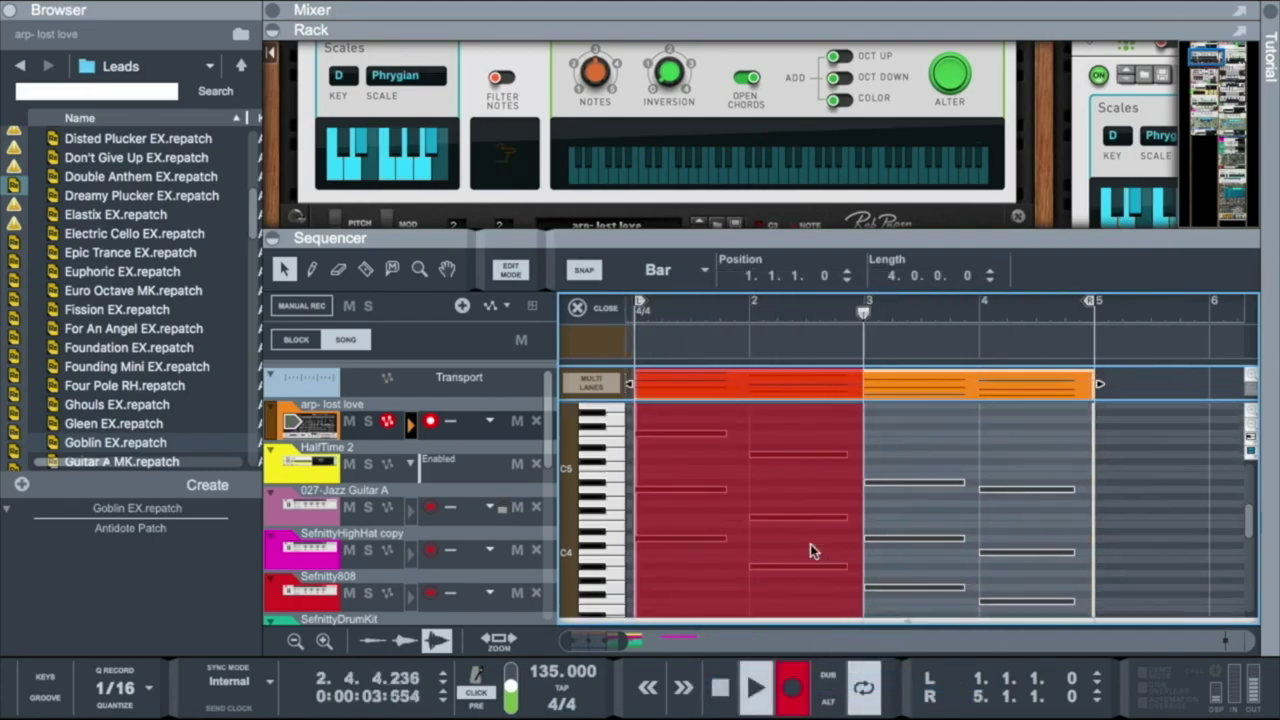
pyautogui.hotkey('ctrl', 'Return')
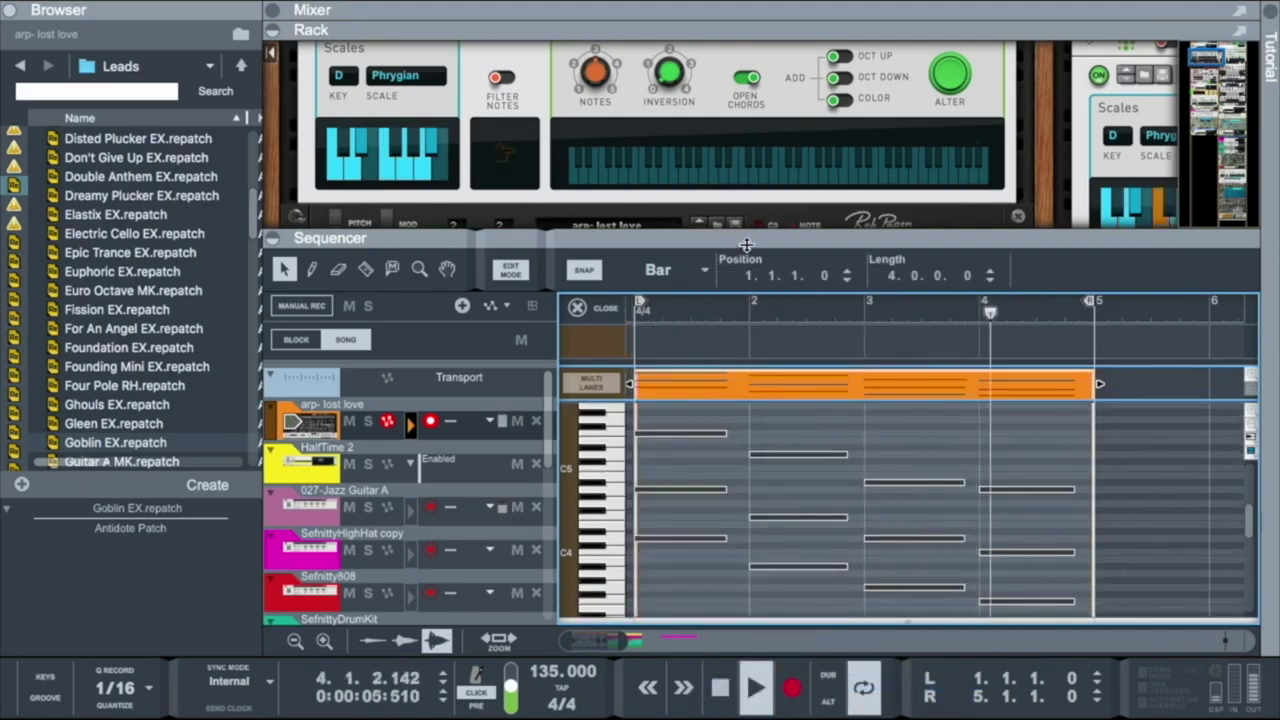
# Enlarge the sequencer area and solo the arp- lost love track to hear its recorded chords alone.
pyautogui.moveTo(711, 203); pyautogui.dragTo(711, 133)
pyautogui.click(368, 351)
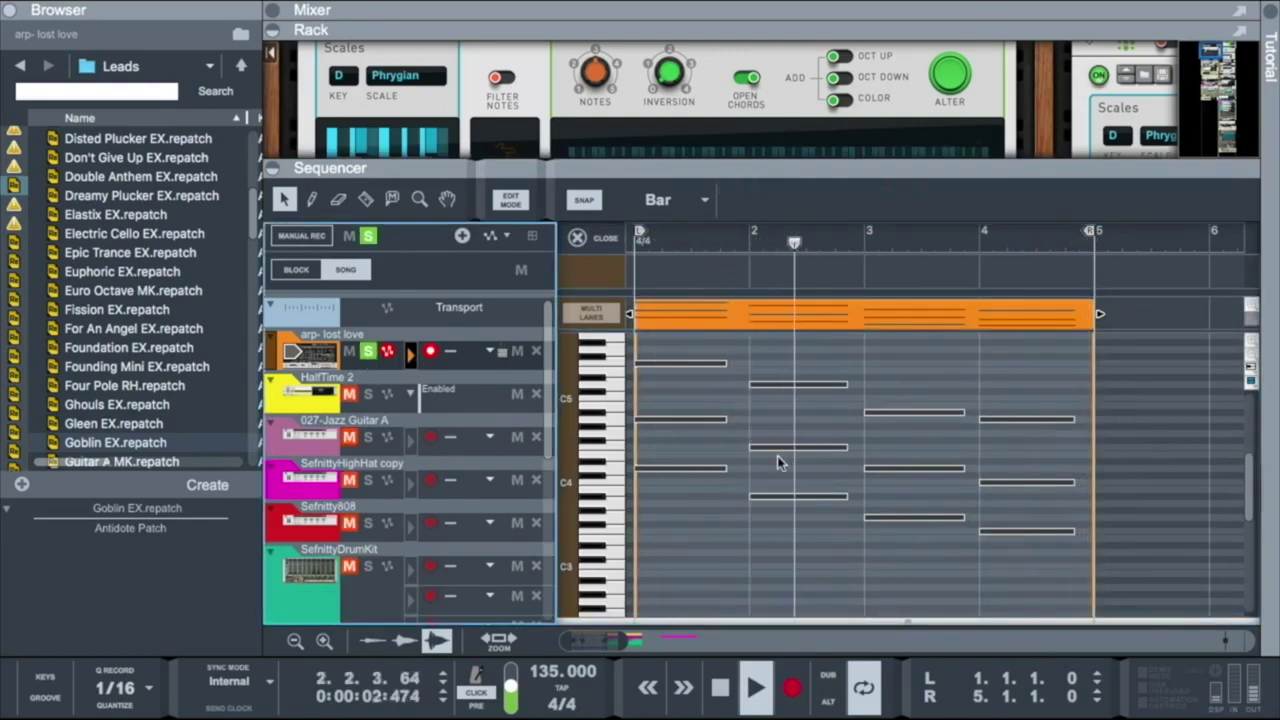
pyautogui.click(701, 342)
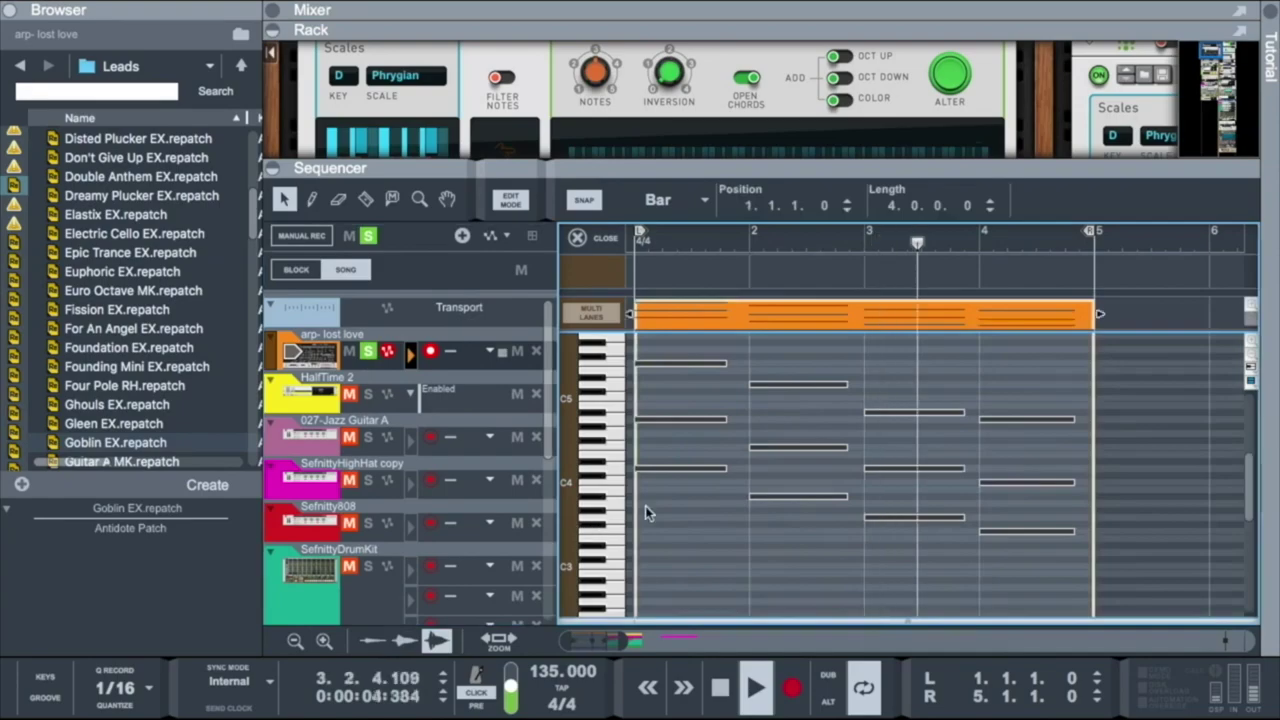
# Lengthen all the chord notes in the arp- lost love clip so each chord lasts one full bar (1.0.0.0).
pyautogui.hotkey('ctrl', 'a')
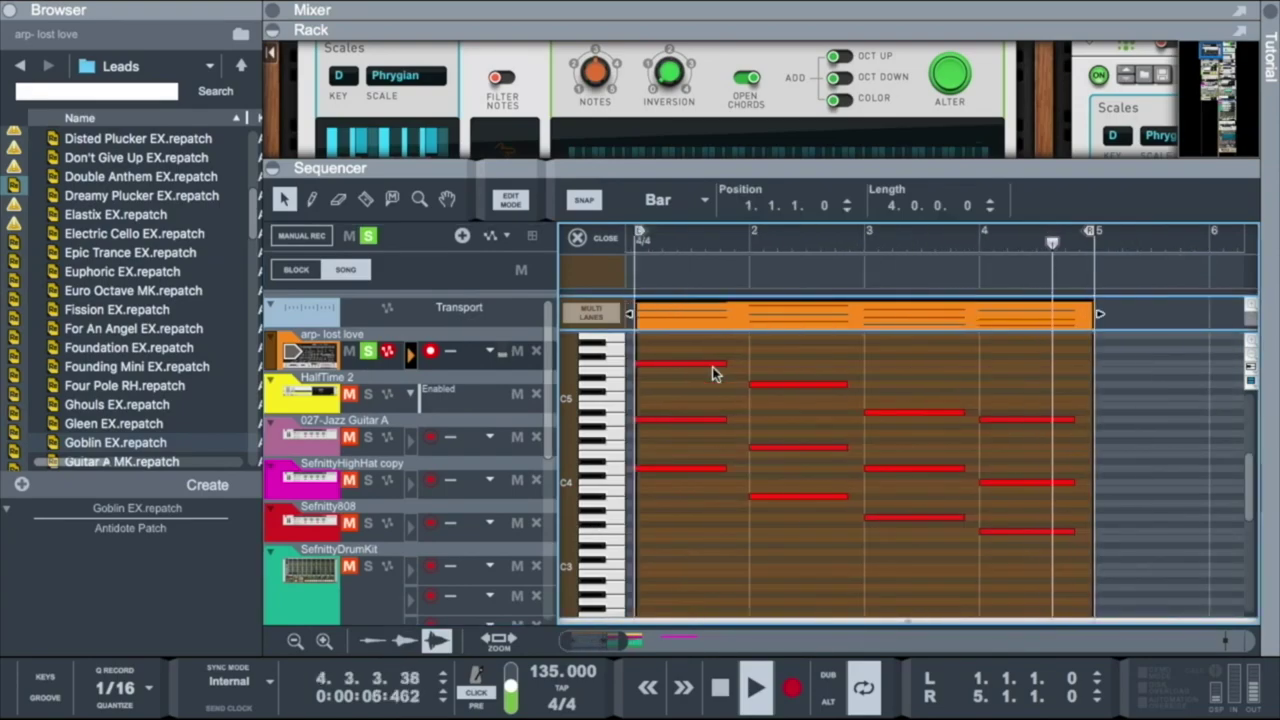
pyautogui.moveTo(706, 350); pyautogui.dragTo(1054, 569)
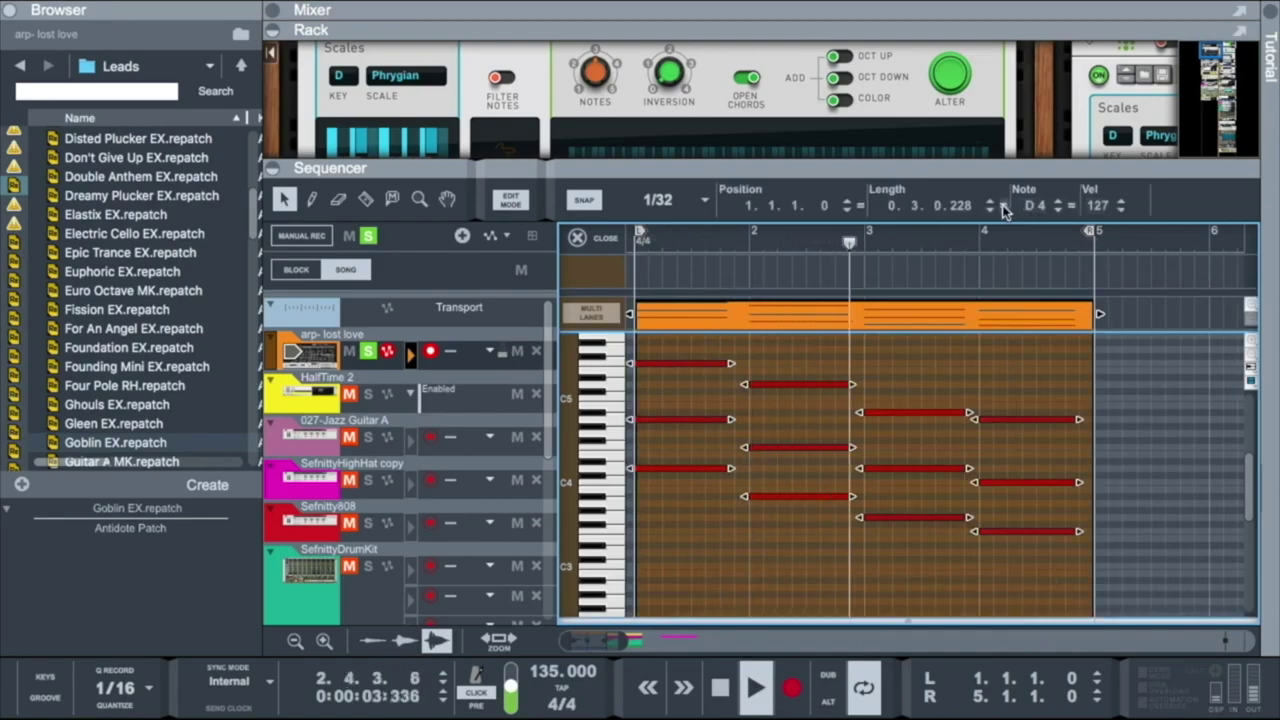
pyautogui.moveTo(732, 364); pyautogui.dragTo(740, 373)
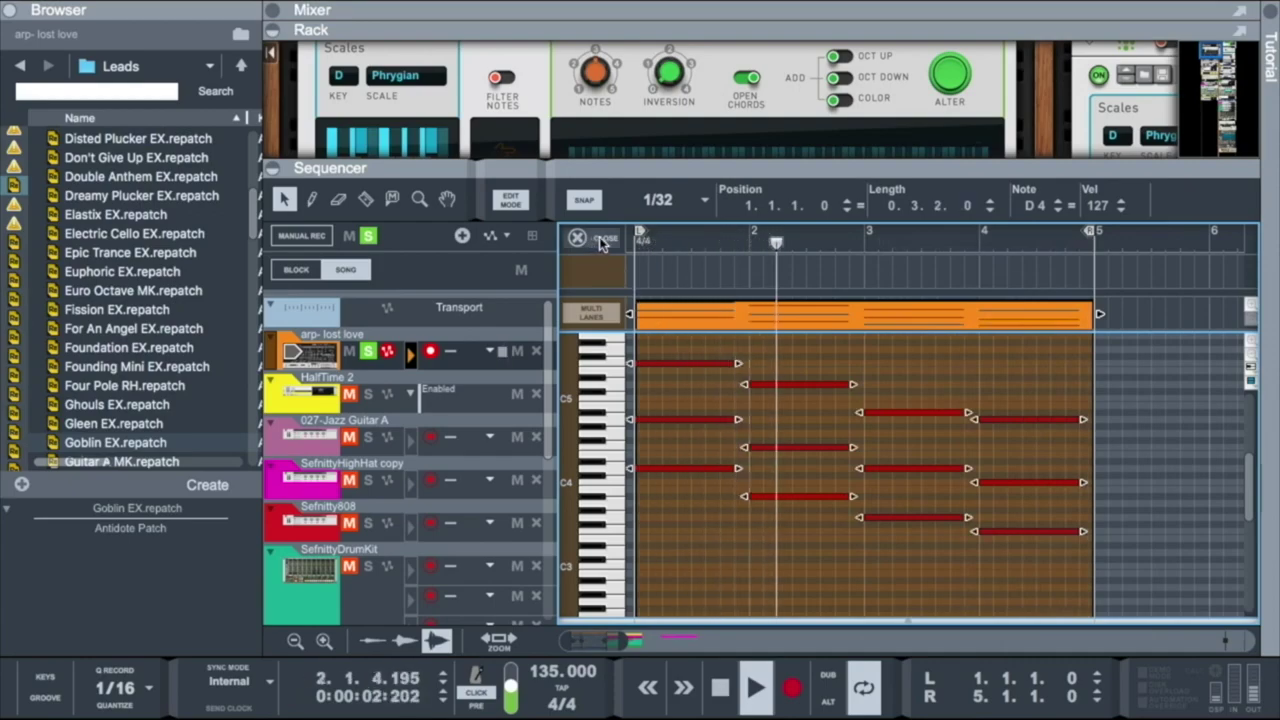
pyautogui.click(714, 400)
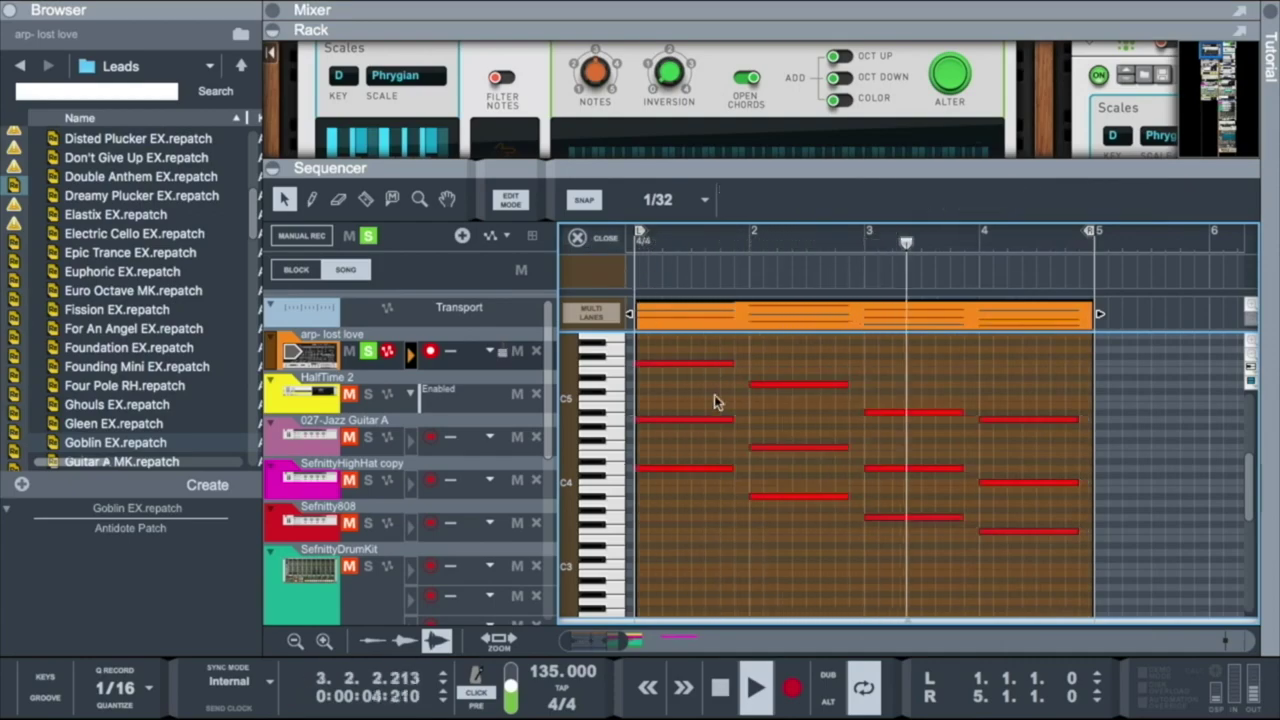
pyautogui.moveTo(737, 467); pyautogui.dragTo(752, 469)
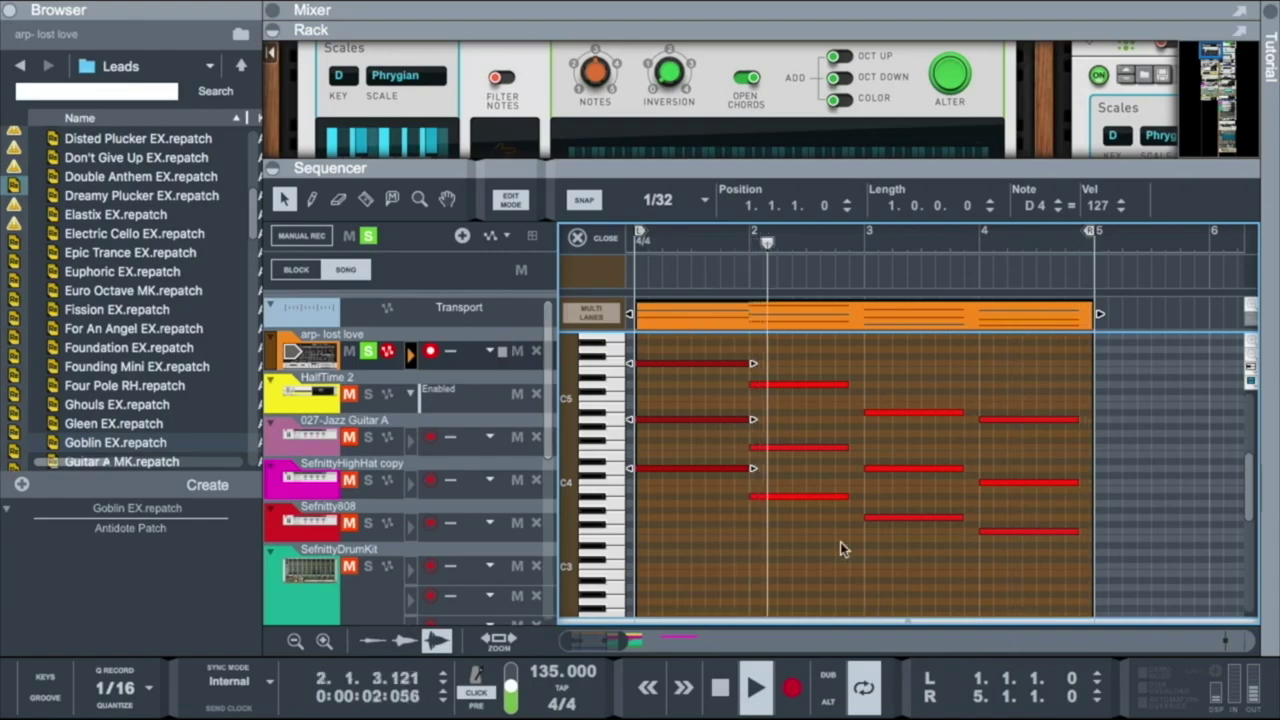
pyautogui.moveTo(817, 370); pyautogui.dragTo(1098, 532)
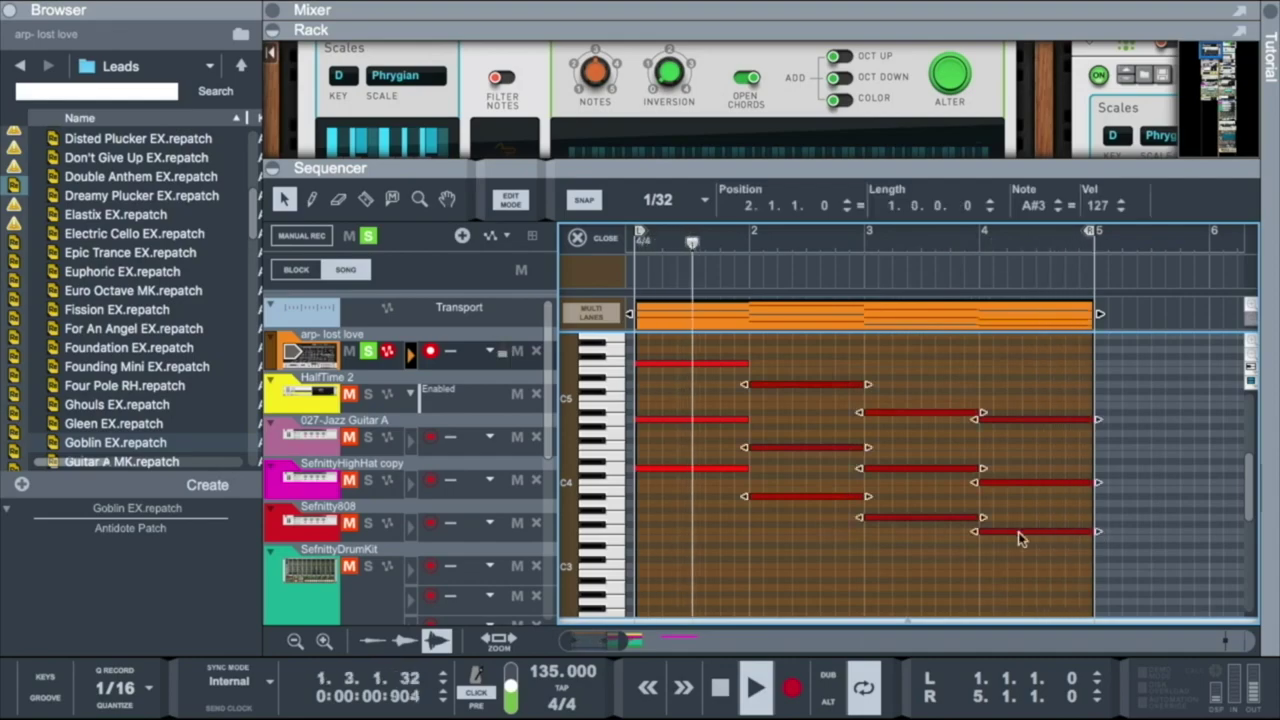
pyautogui.click(762, 541)
# Show the velocity lane of the arp- lost love clip, edit the bar 4 chord's velocity, and close the clip editor.
pyautogui.moveTo(856, 624); pyautogui.dragTo(870, 441)
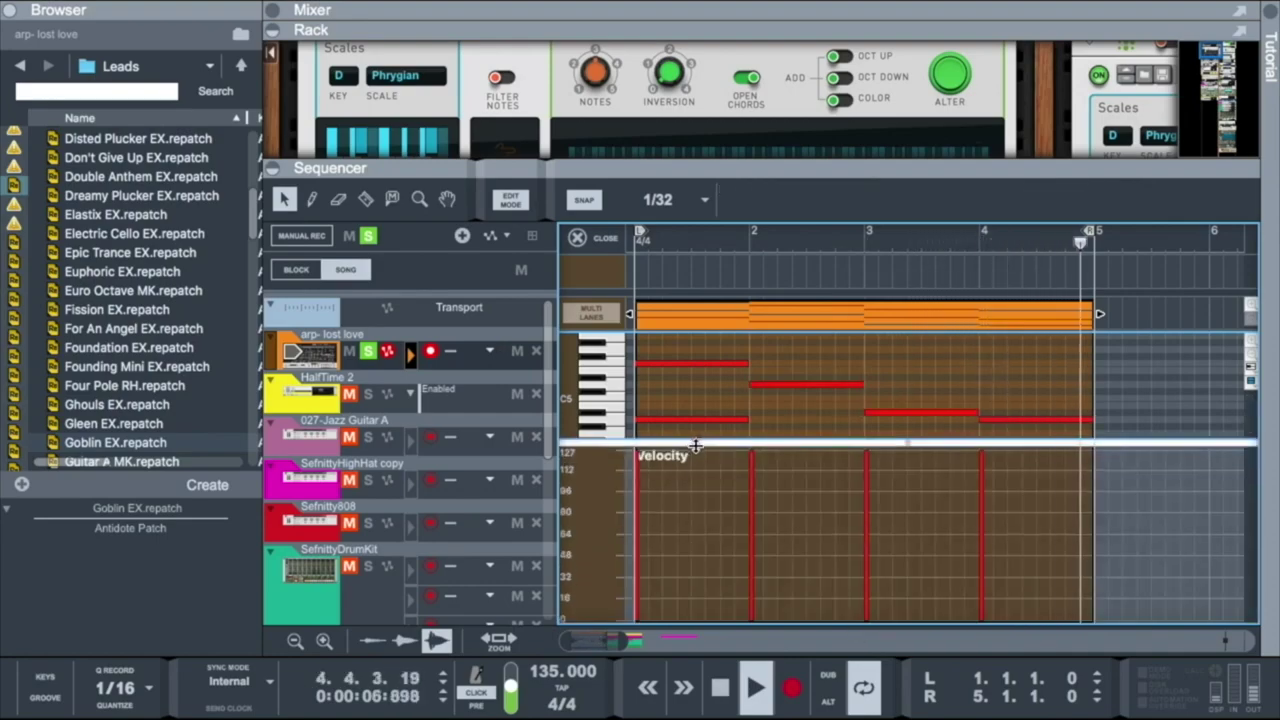
pyautogui.press('w')
pyautogui.click(982, 467)
pyautogui.click(600, 237)
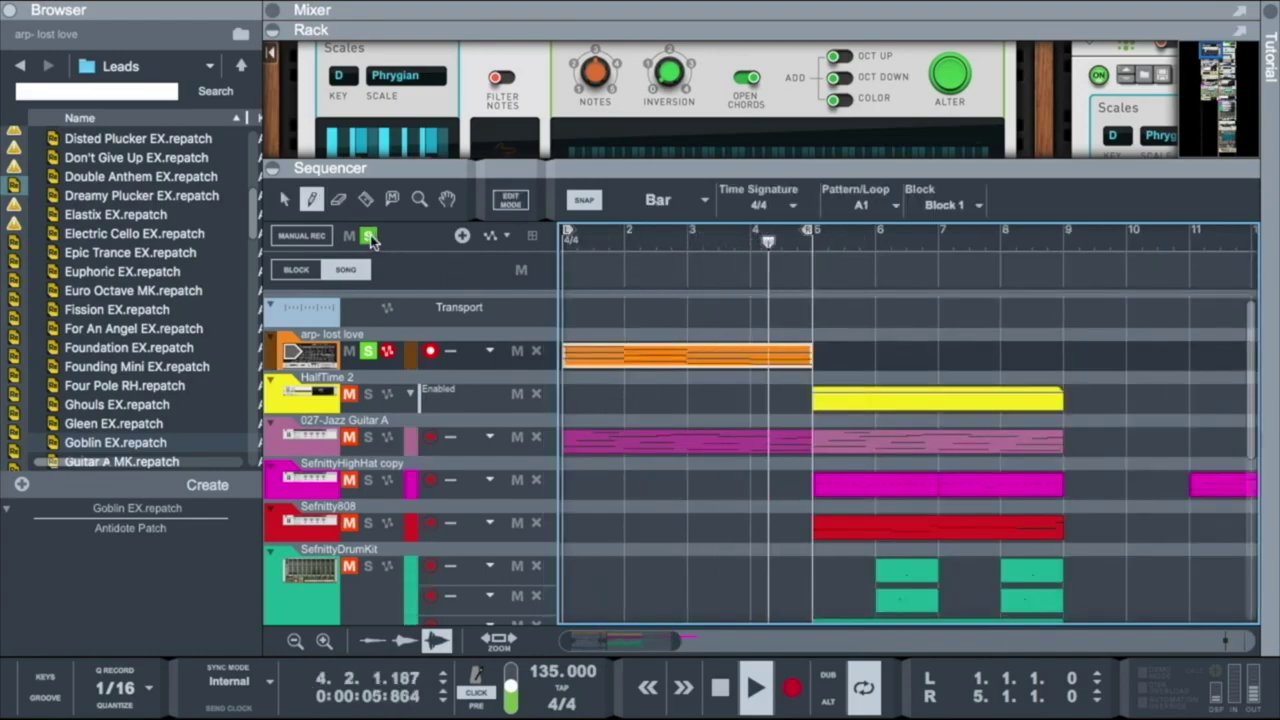
# Clear the solo so all tracks sound and turn off the metronome click.
pyautogui.click(370, 236)
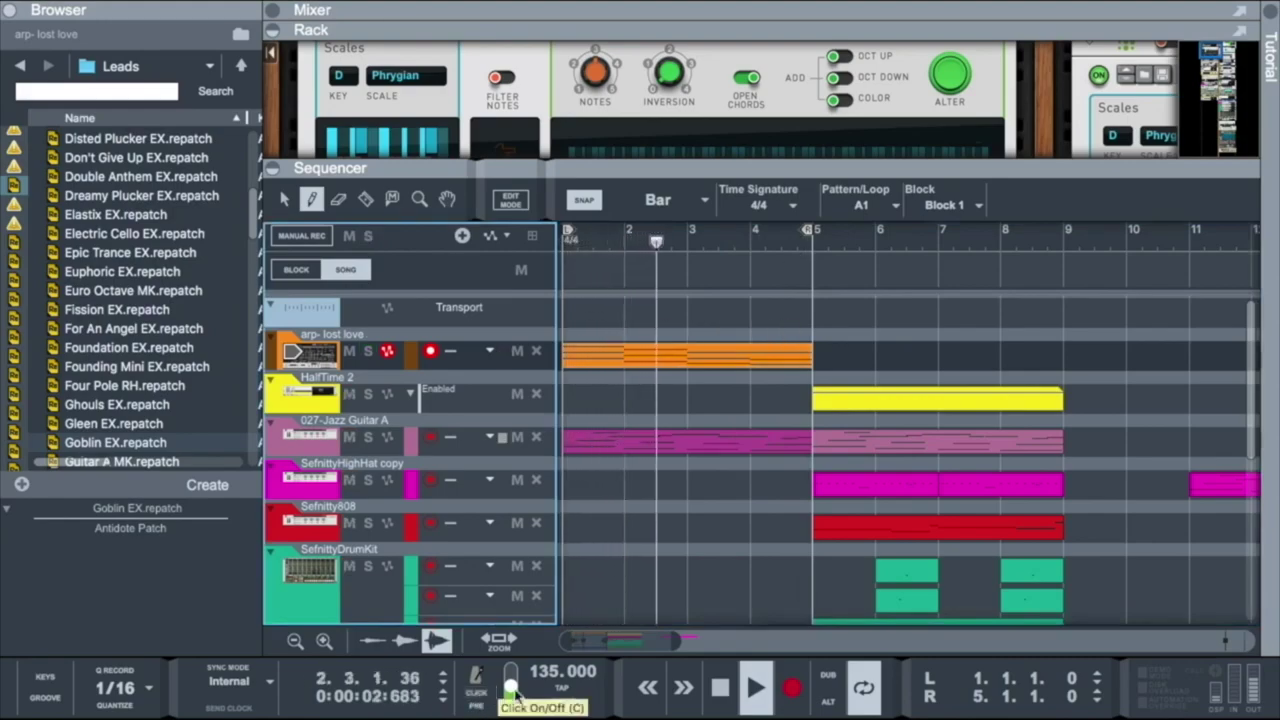
pyautogui.click(476, 700)
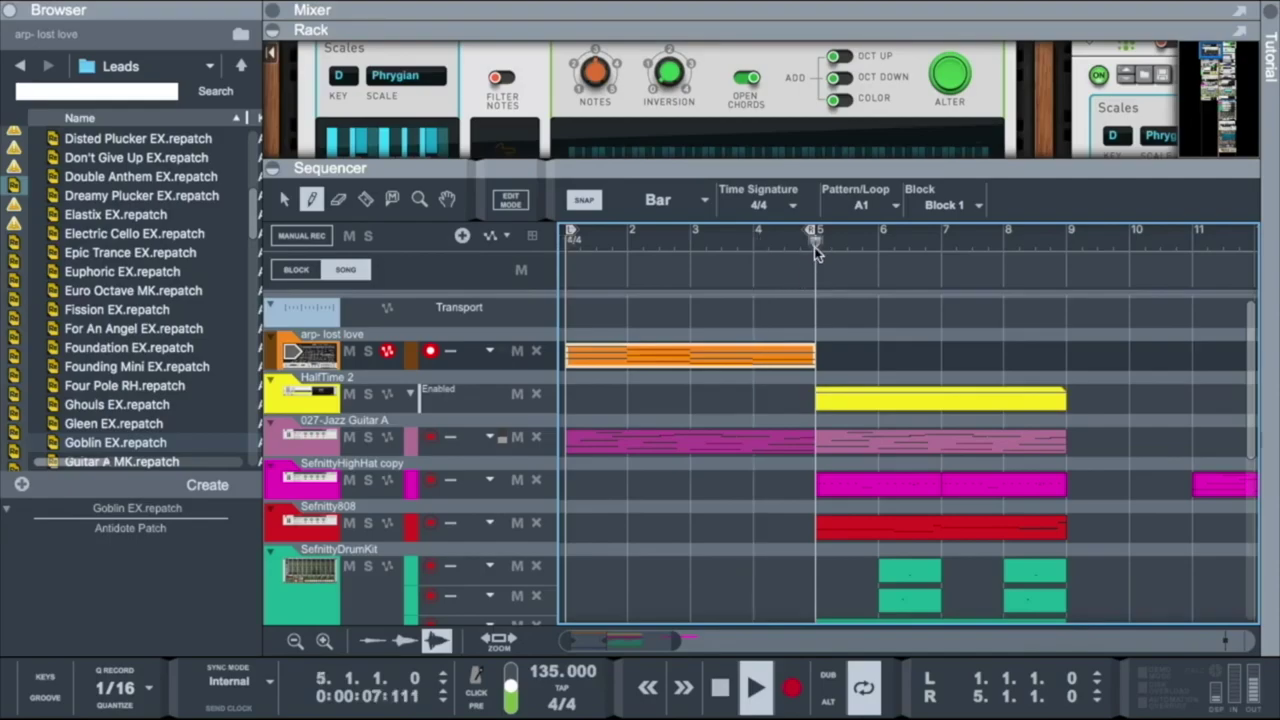
# Extend the loop end to bar 9 and play the arrangement back from bar 1.
pyautogui.press('space')
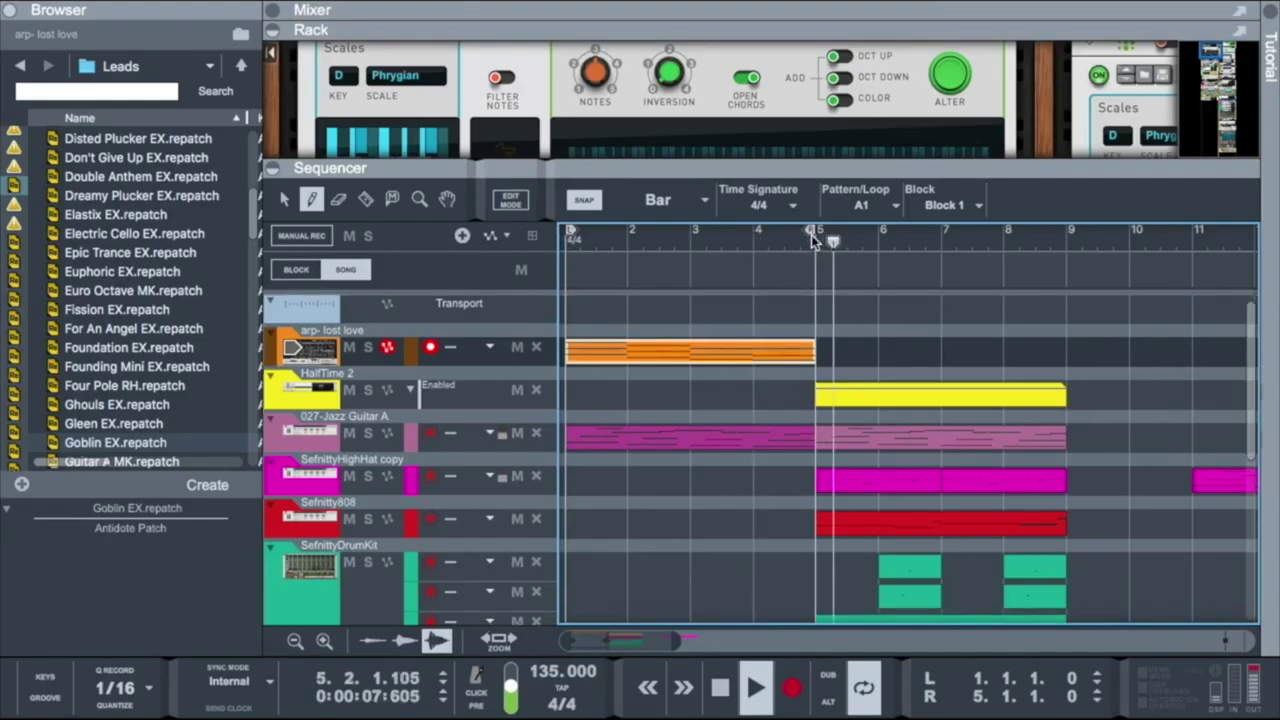
pyautogui.moveTo(811, 235); pyautogui.dragTo(1060, 232)
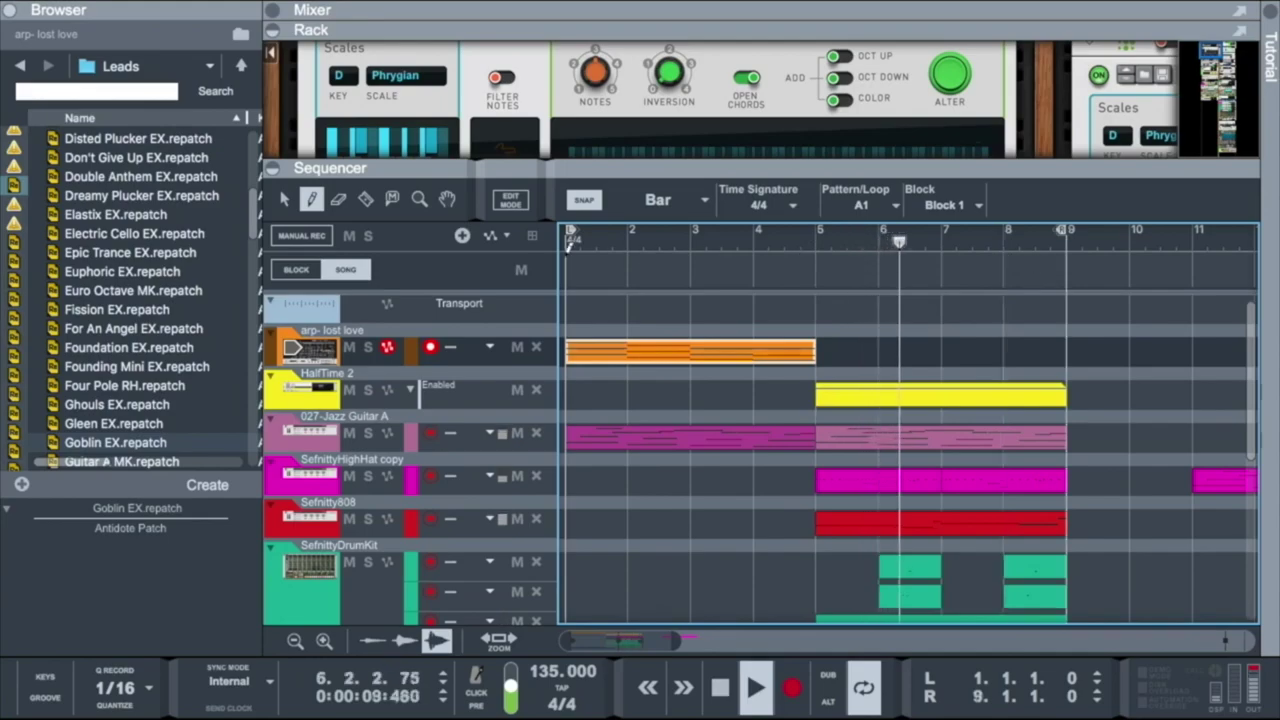
pyautogui.click(564, 244)
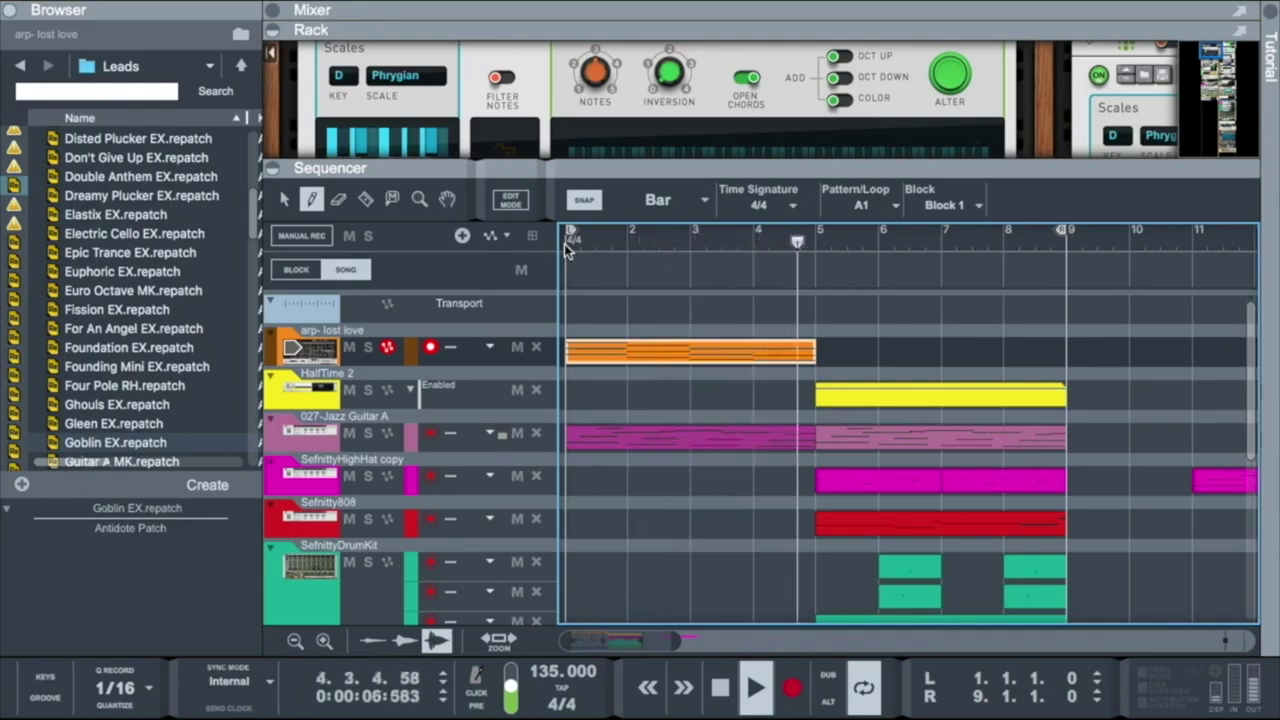
pyautogui.scroll(-2, 570, 260)
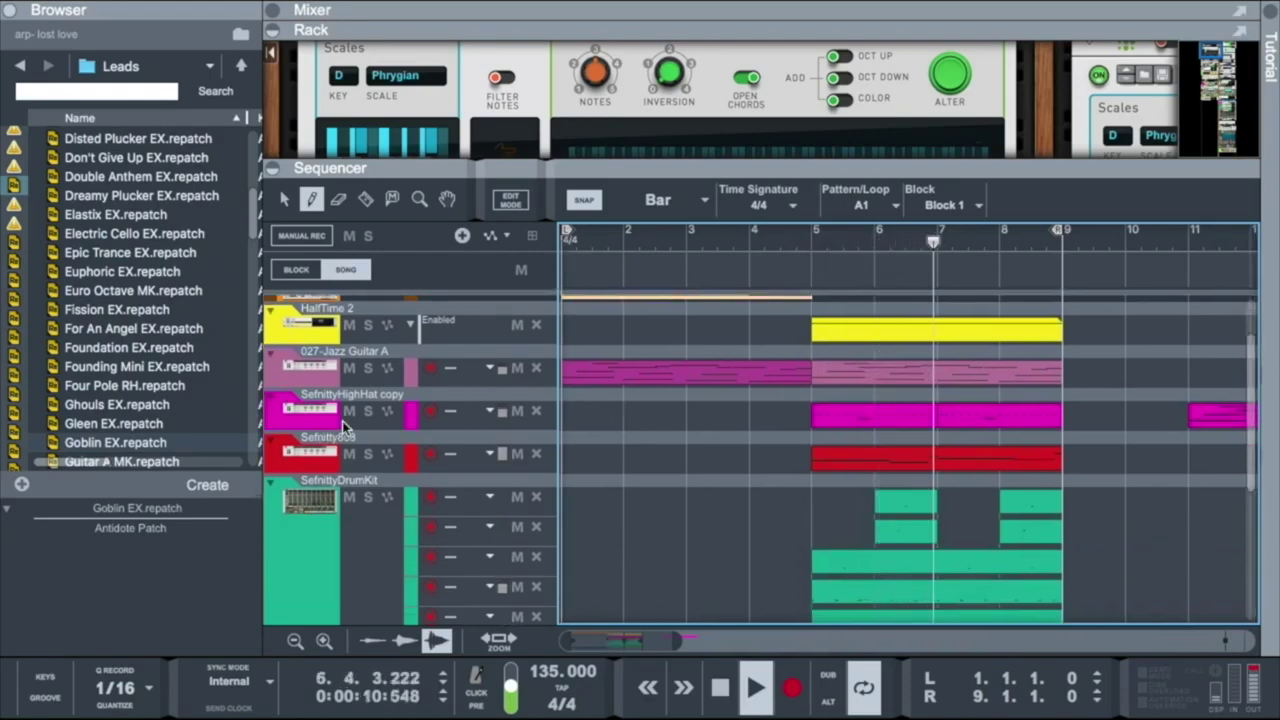
pyautogui.scroll(2, 762, 462)
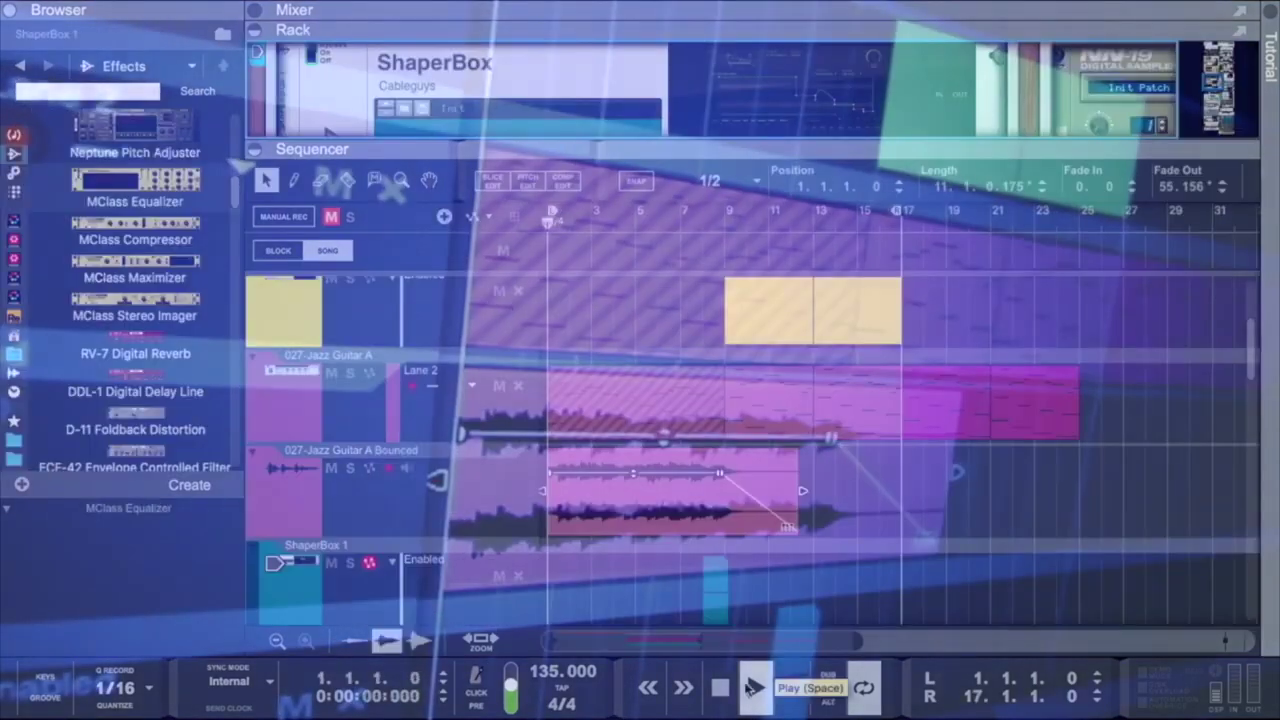
# Copy the Redrum drum 10 pattern to the SefnittyDrumKit track.
pyautogui.click(752, 688)
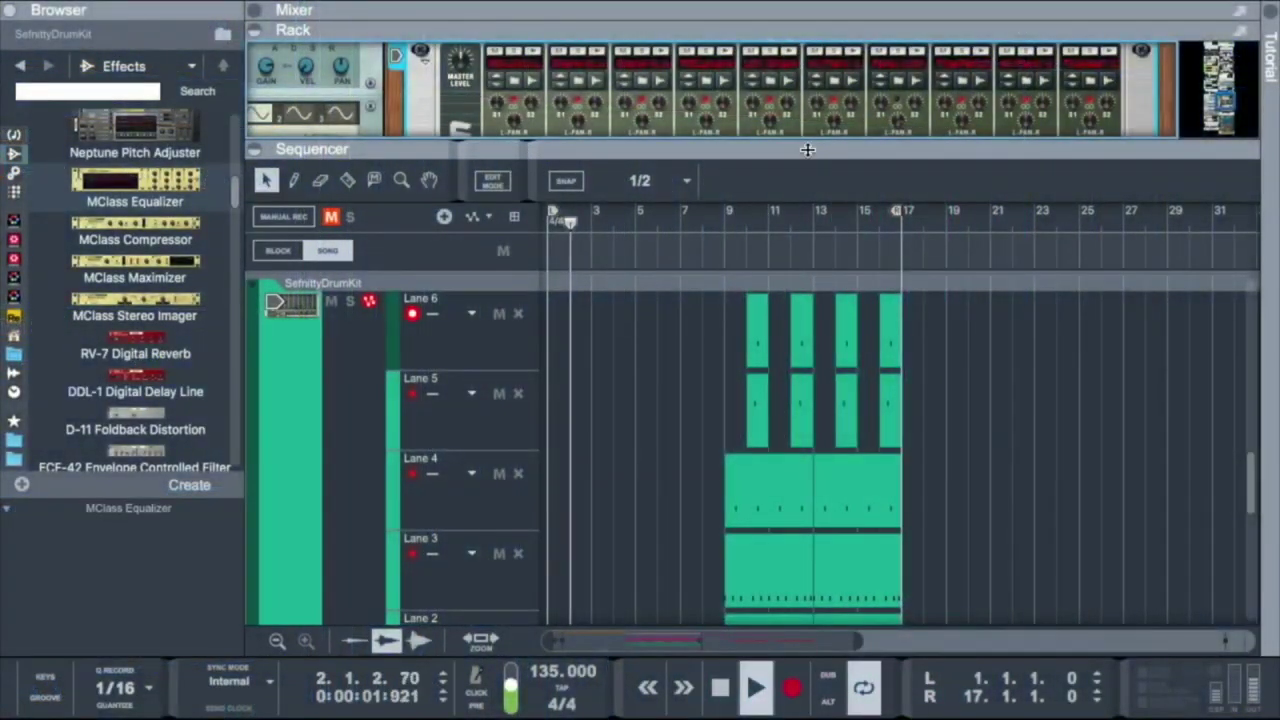
pyautogui.moveTo(807, 149); pyautogui.dragTo(807, 245)
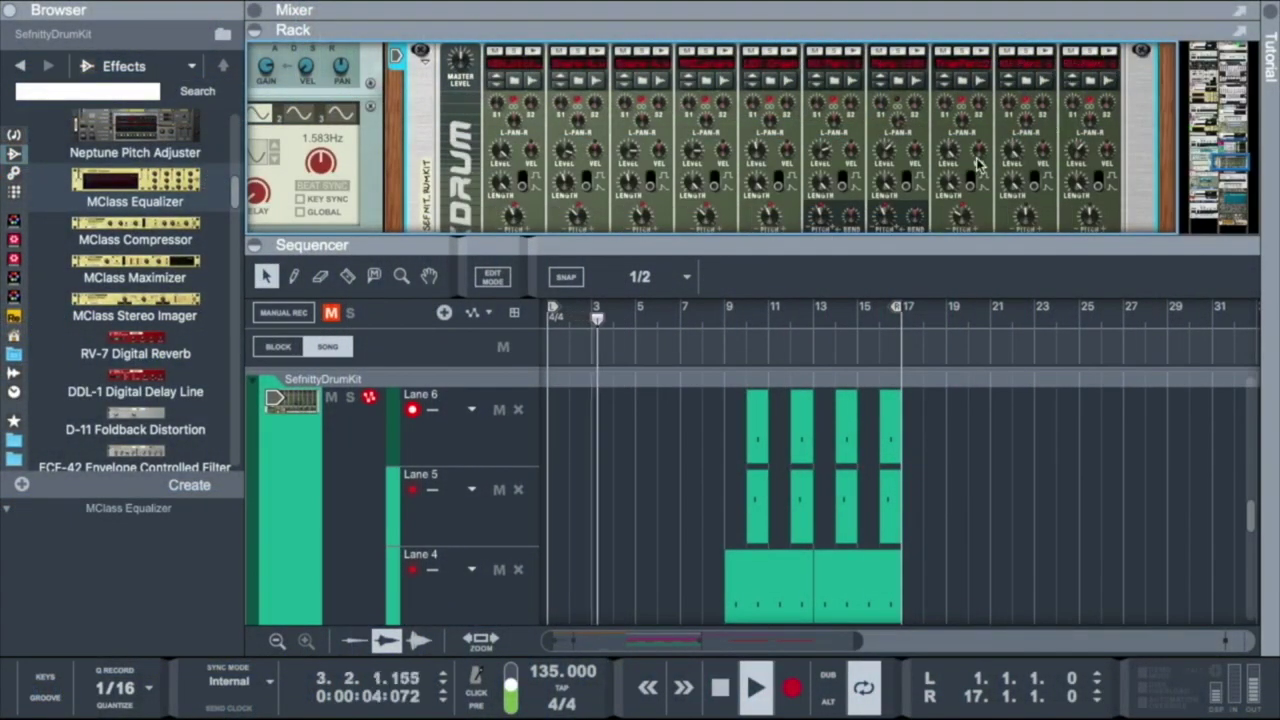
pyautogui.scroll(-5, 978, 165)
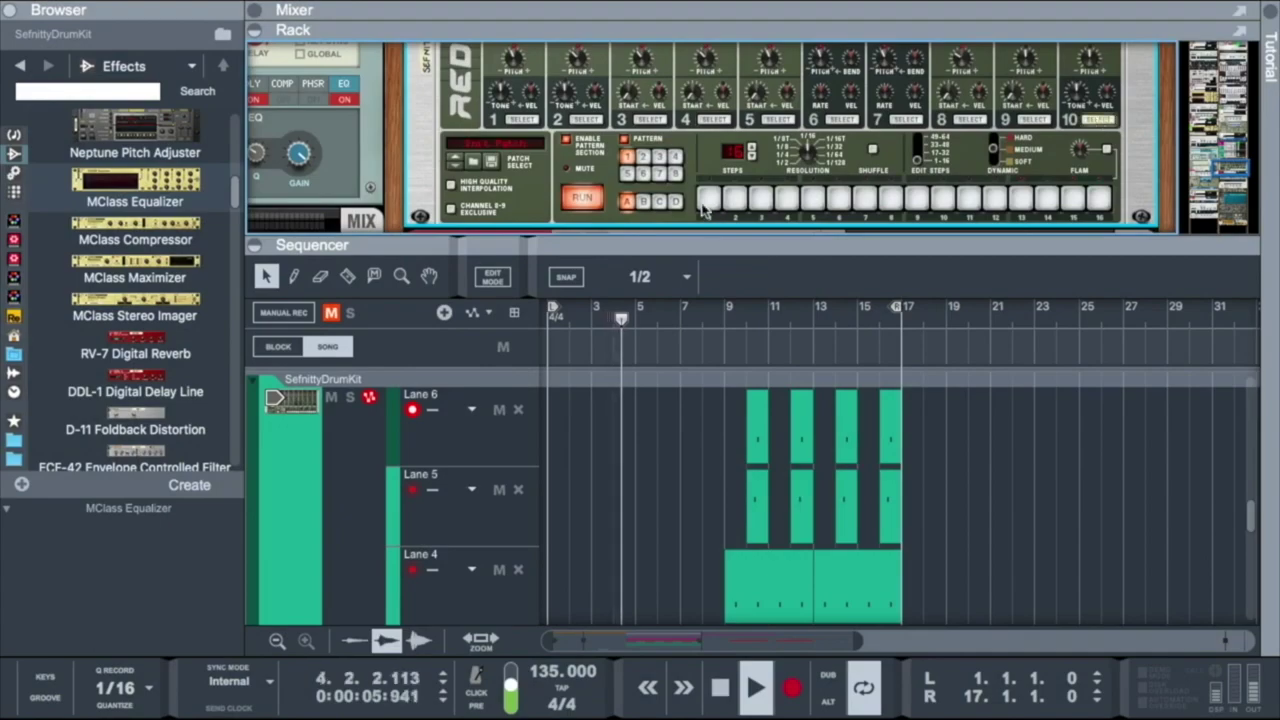
pyautogui.rightClick(706, 170)
pyautogui.moveTo(836, 703)
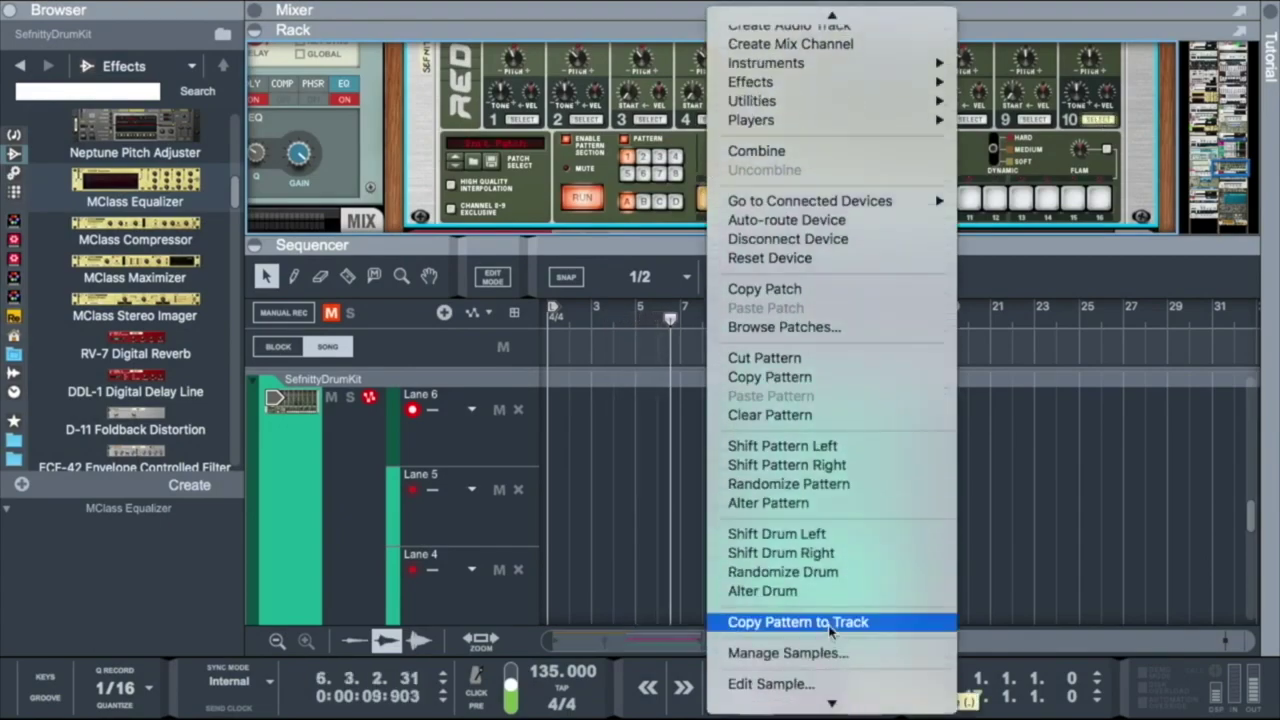
pyautogui.click(790, 617)
# Trim the copied drum 10 clip to a half-bar (0.2.0.0) clip starting at bar 9.
pyautogui.click(586, 428)
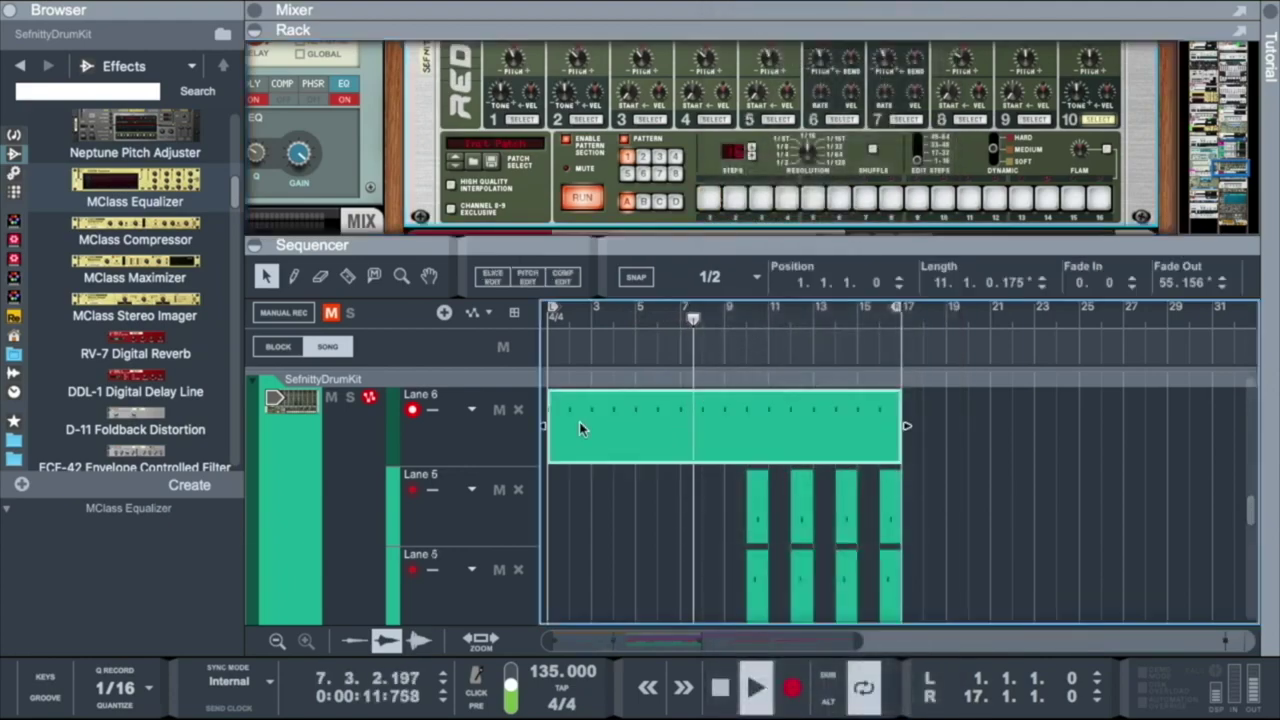
pyautogui.moveTo(543, 425); pyautogui.dragTo(714, 440)
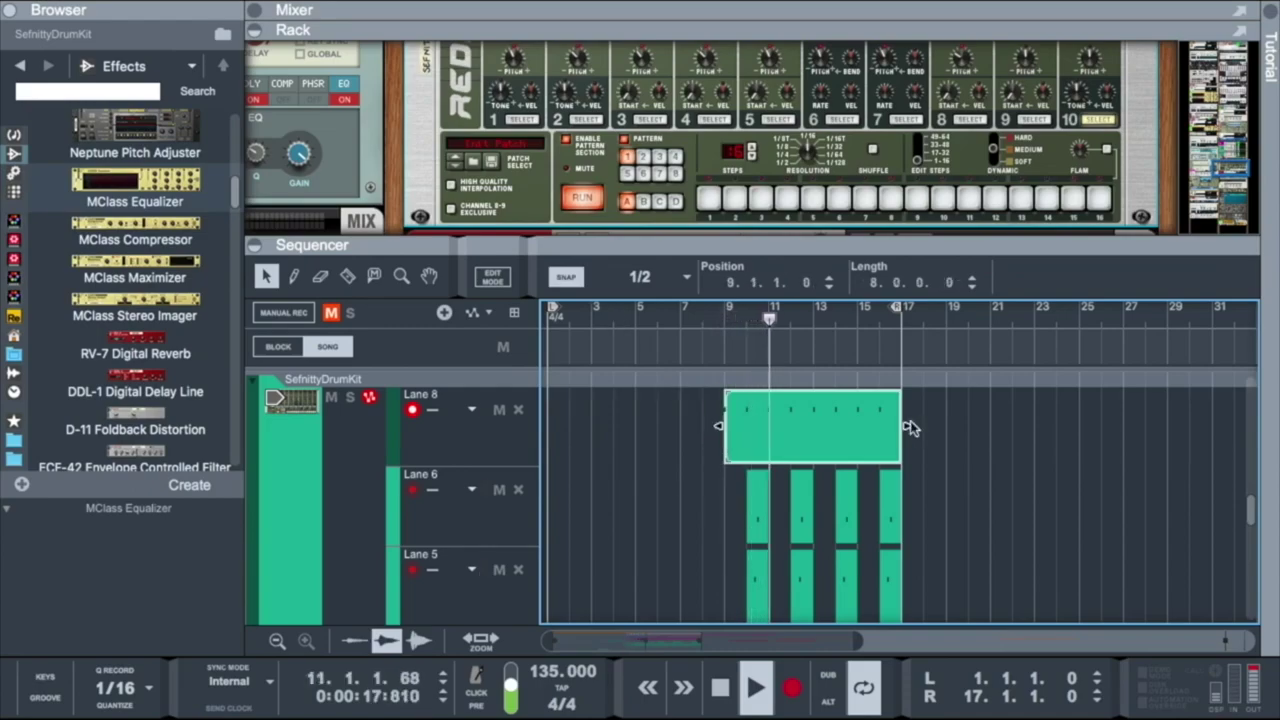
pyautogui.click(894, 427)
pyautogui.moveTo(901, 430); pyautogui.dragTo(731, 443)
# Play the song around bar 9 to hear the new drum 10 hit and check the Redrum channel settings.
pyautogui.click(722, 315)
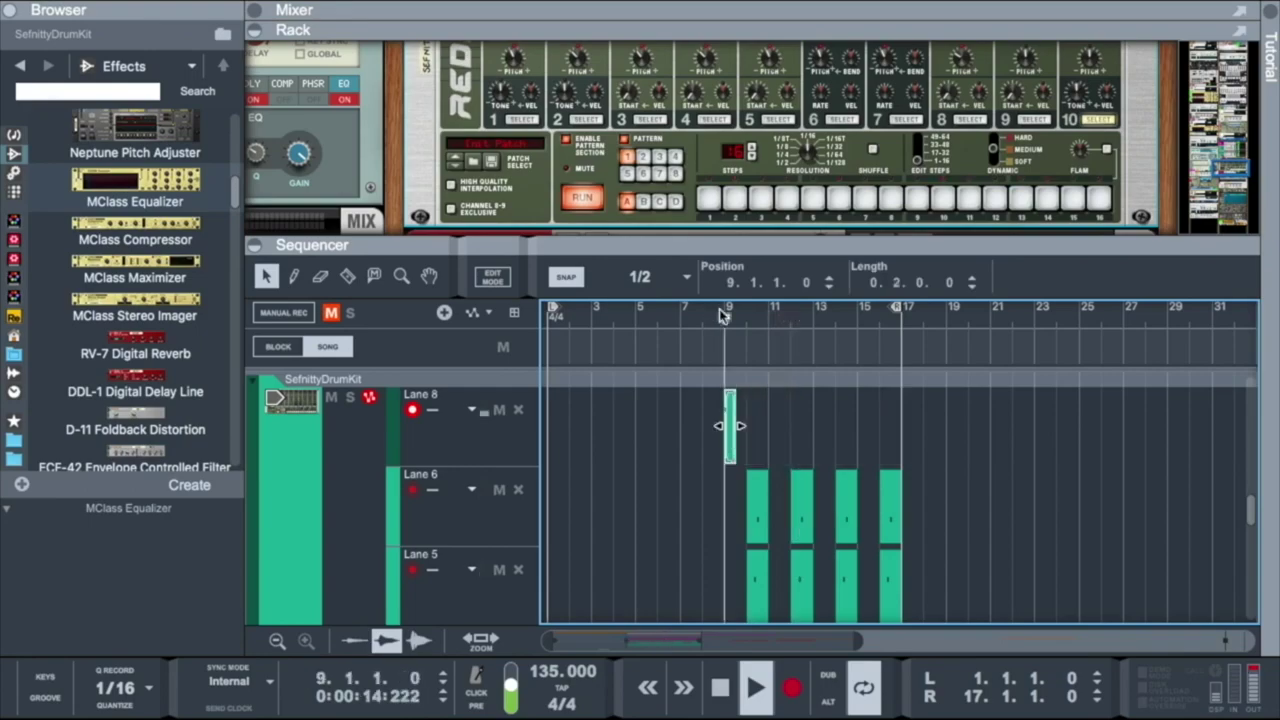
pyautogui.click(705, 309)
pyautogui.scroll(1, 1003, 107)
pyautogui.scroll(3, 1040, 150)
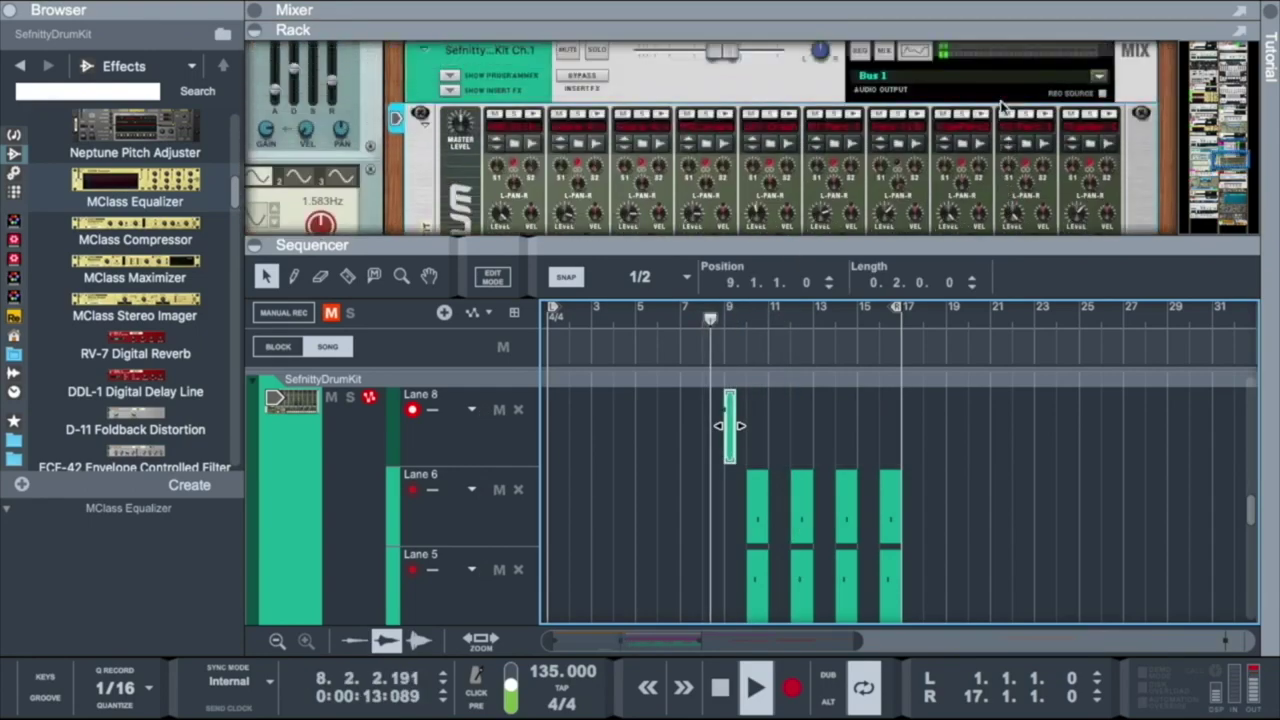
pyautogui.scroll(-1, 1093, 203)
pyautogui.scroll(2, 1090, 205)
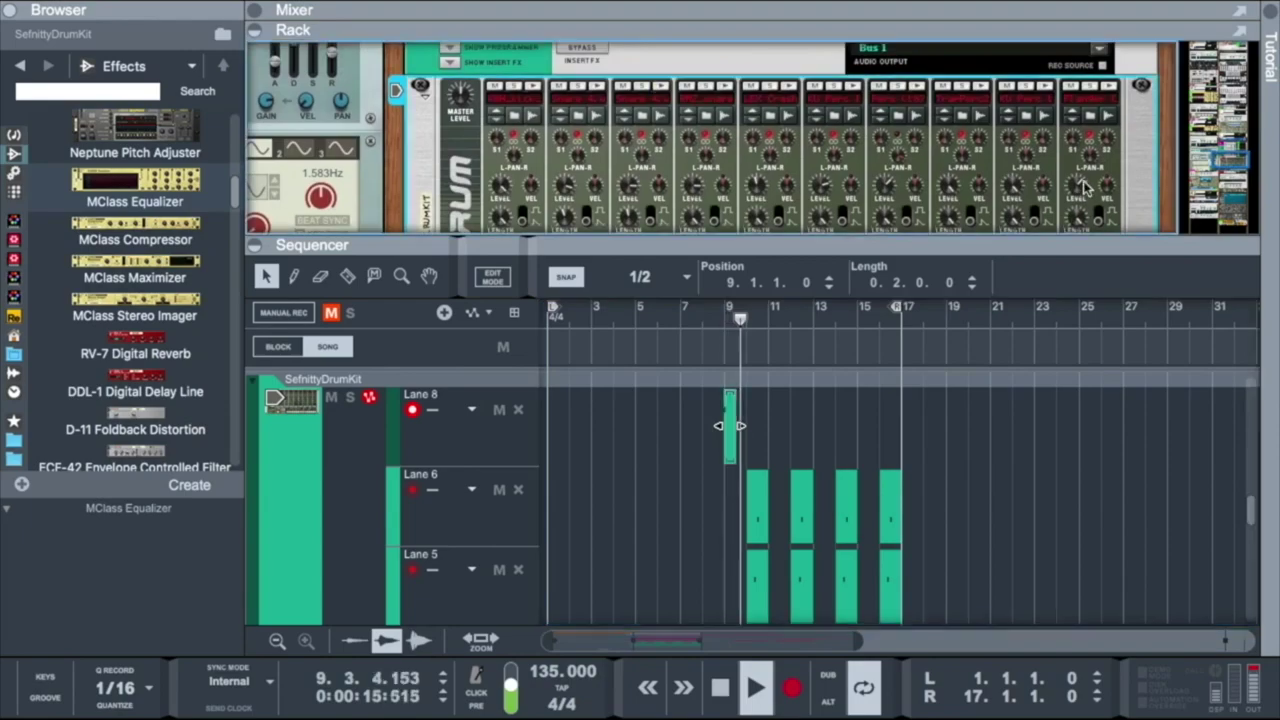
pyautogui.click(689, 317)
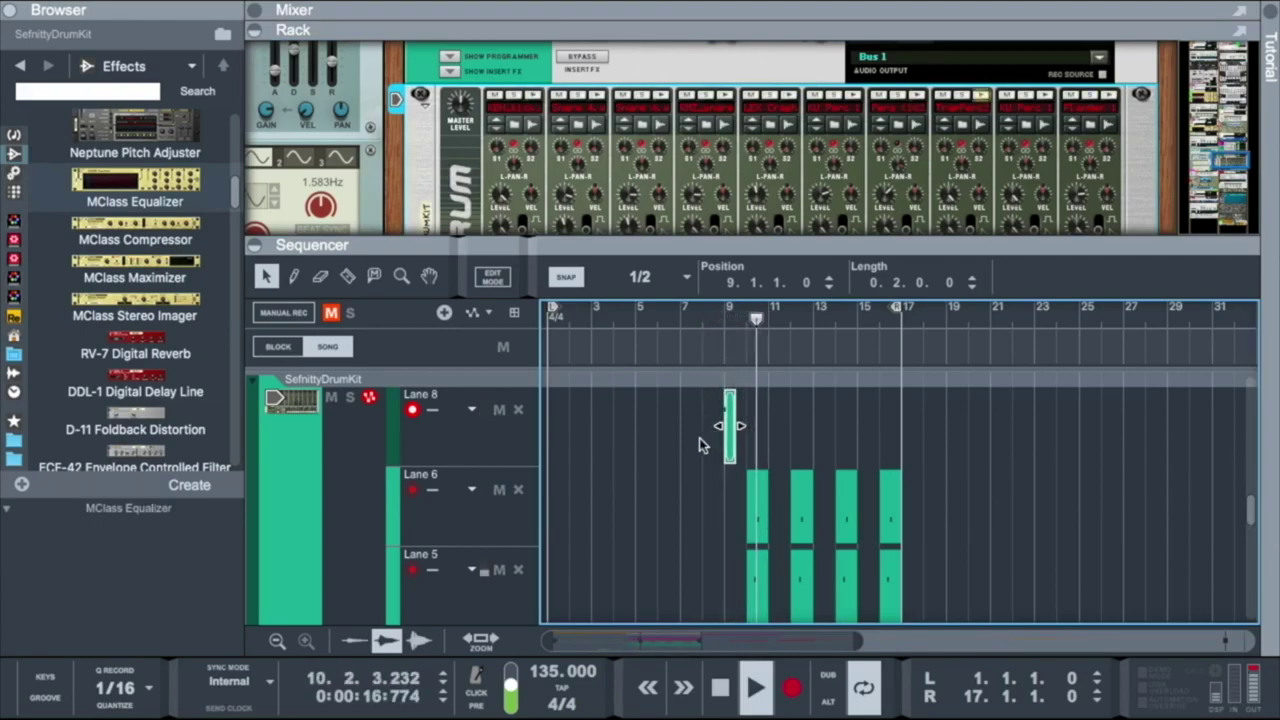
# Review the drum kit lanes and the SefnittySnare, Goblin EX and Sefnitty808 tracks across the arrangement during playback.
pyautogui.scroll(-3, 691, 531)
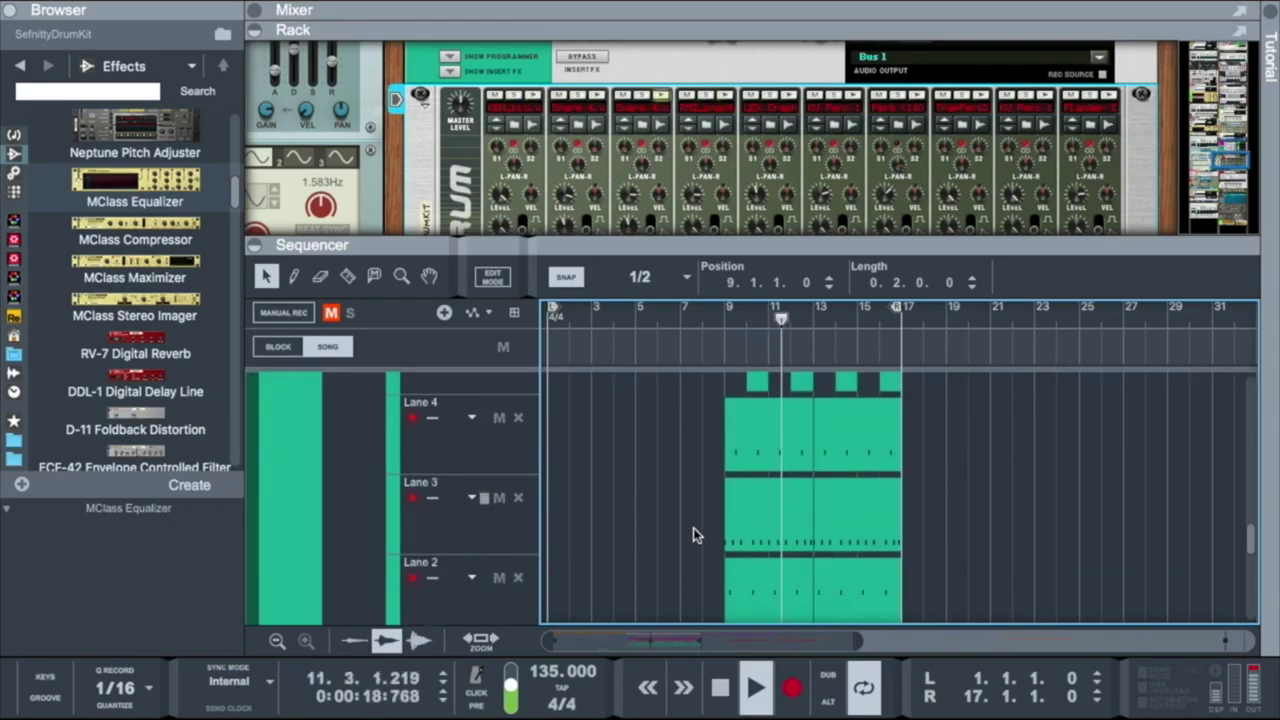
pyautogui.scroll(-3, 693, 528)
pyautogui.scroll(-3, 693, 528)
pyautogui.moveTo(861, 642); pyautogui.dragTo(995, 637)
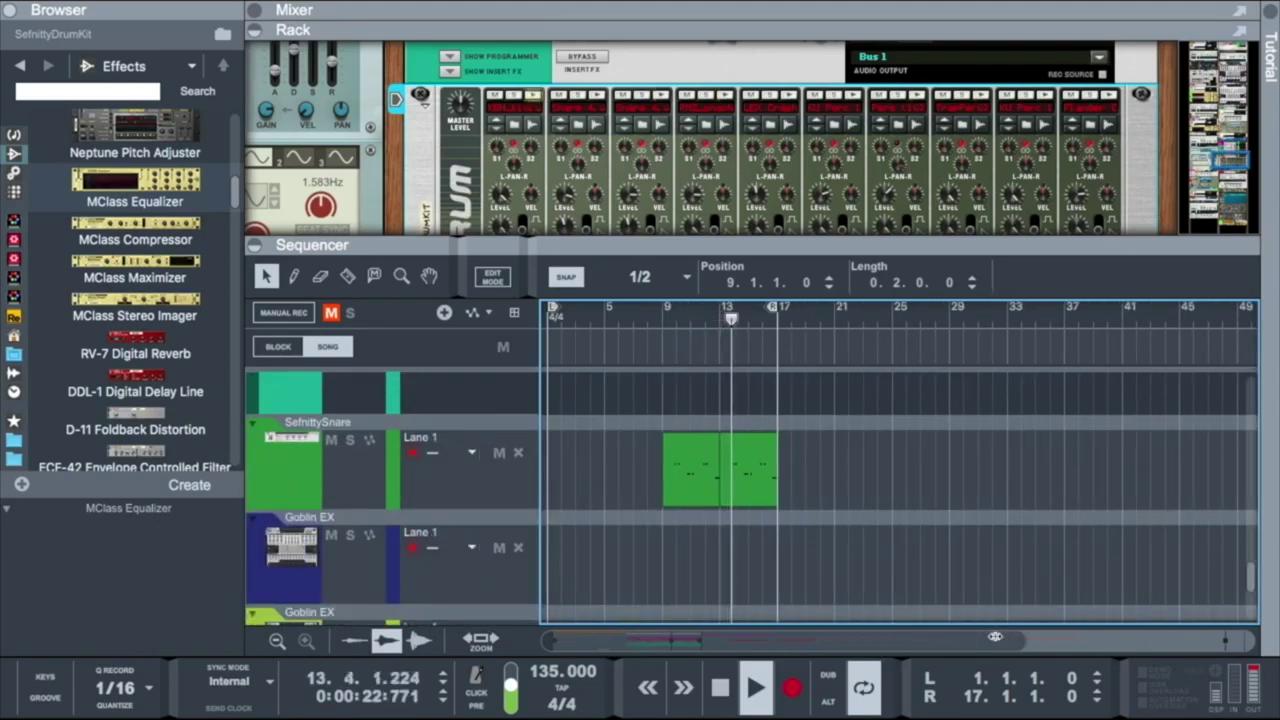
pyautogui.scroll(10, 689, 531)
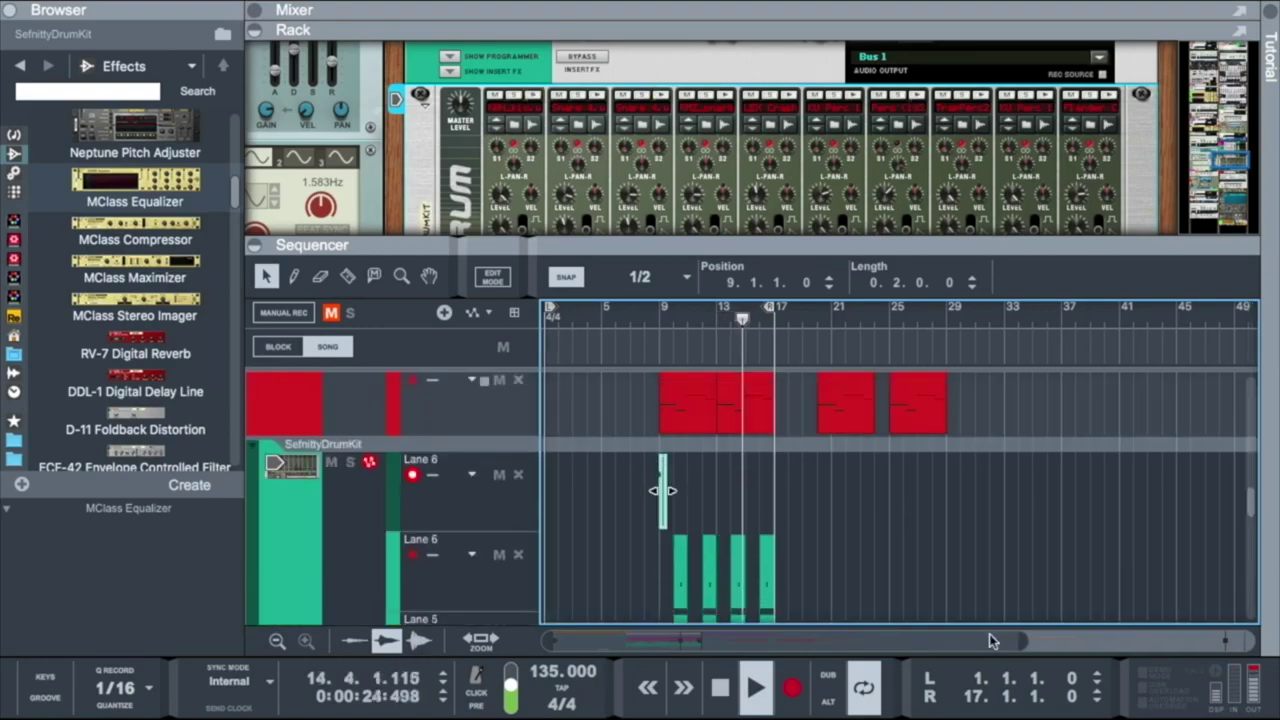
pyautogui.moveTo(1025, 638); pyautogui.dragTo(765, 638)
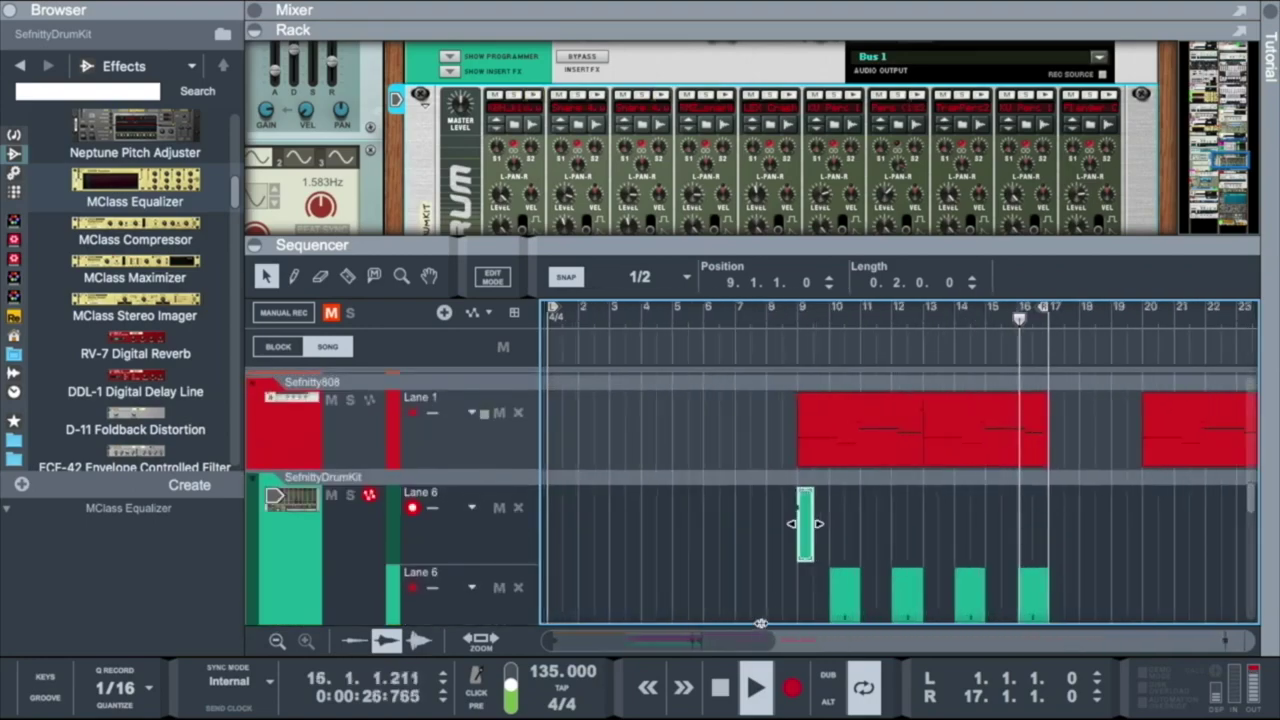
pyautogui.scroll(-3, 750, 501)
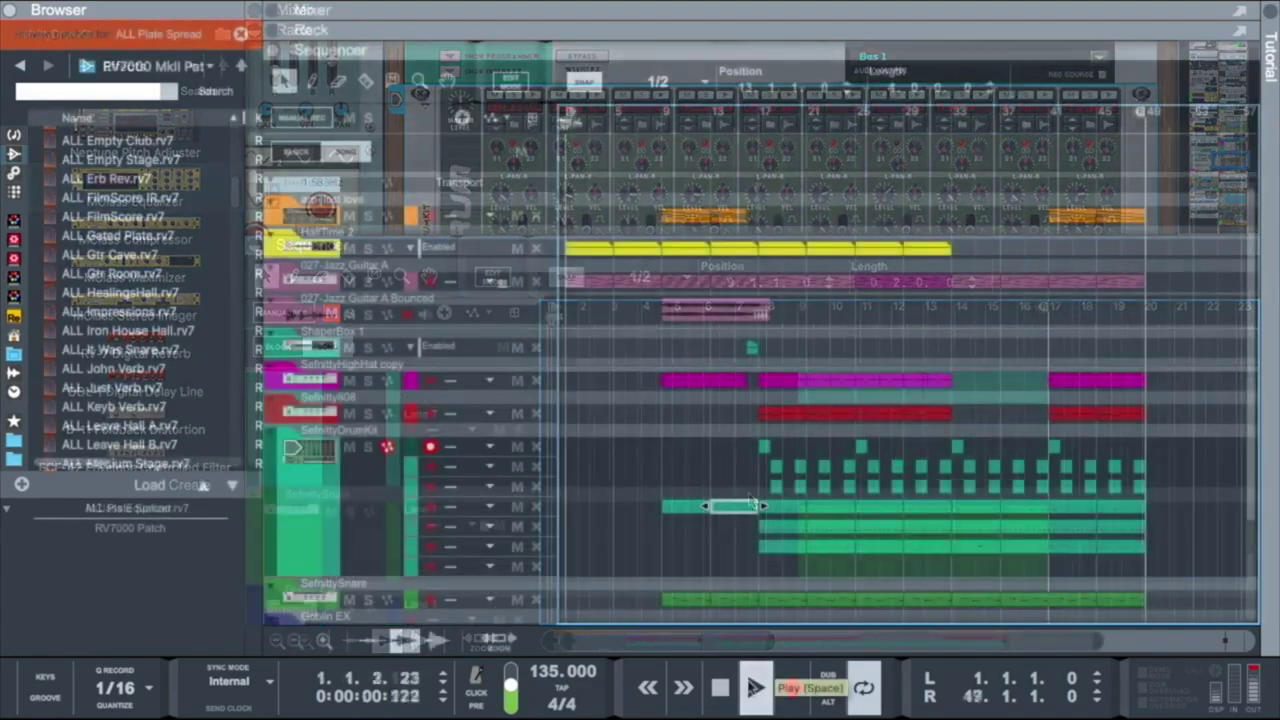